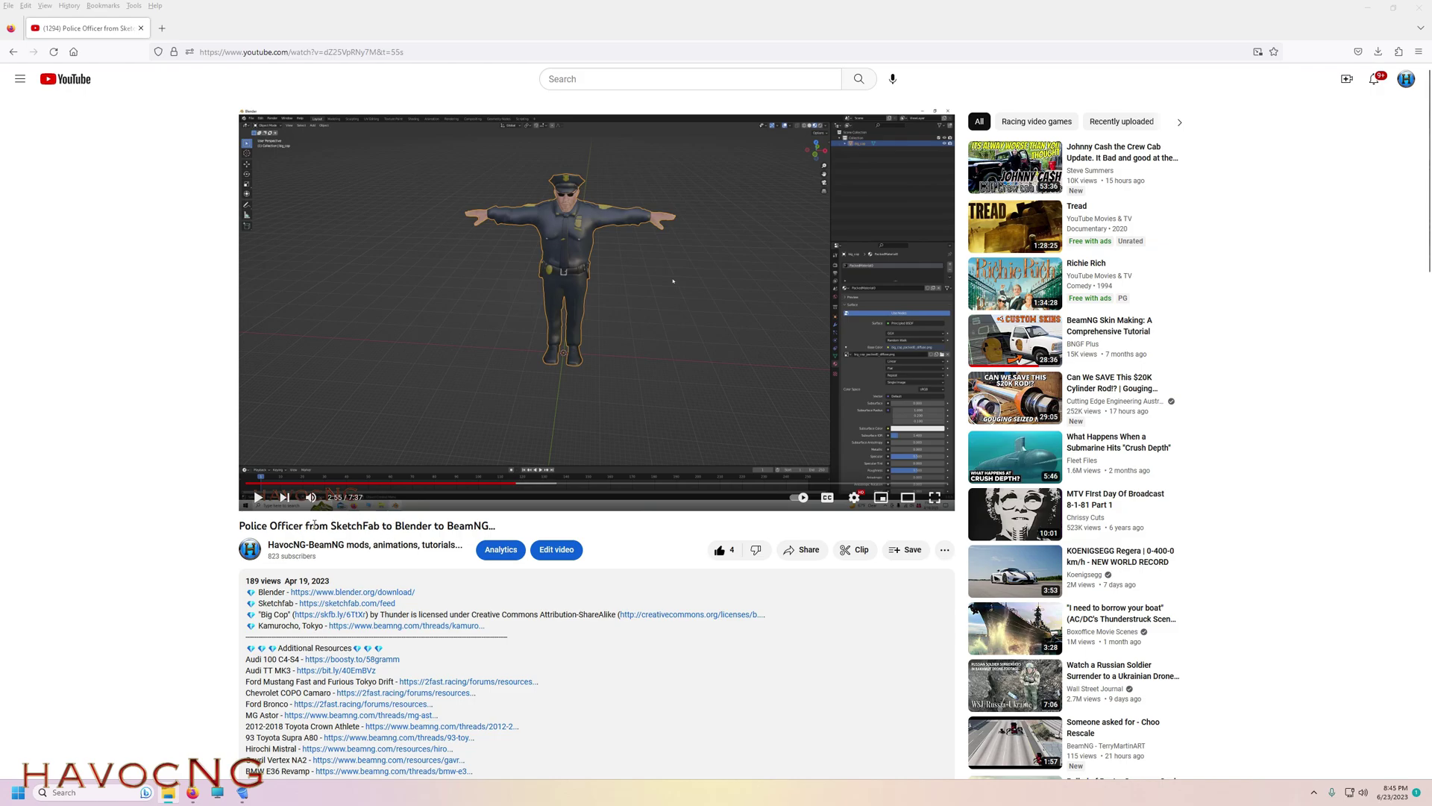
- Read the viewer comment asking why the officer's textures look orange, then scroll back to the description
scroll(421, 526, down, 15)
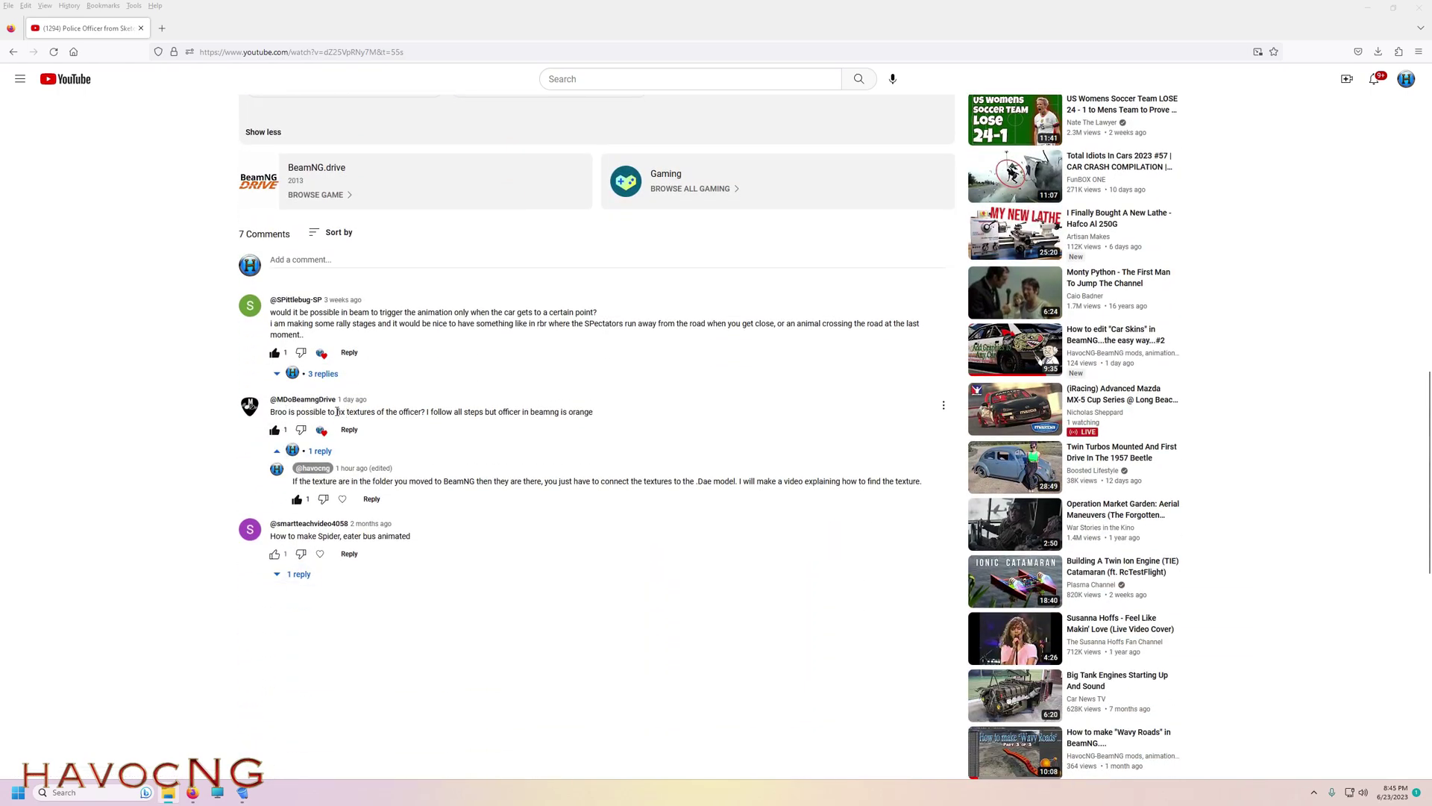
drag(337, 411, 591, 416)
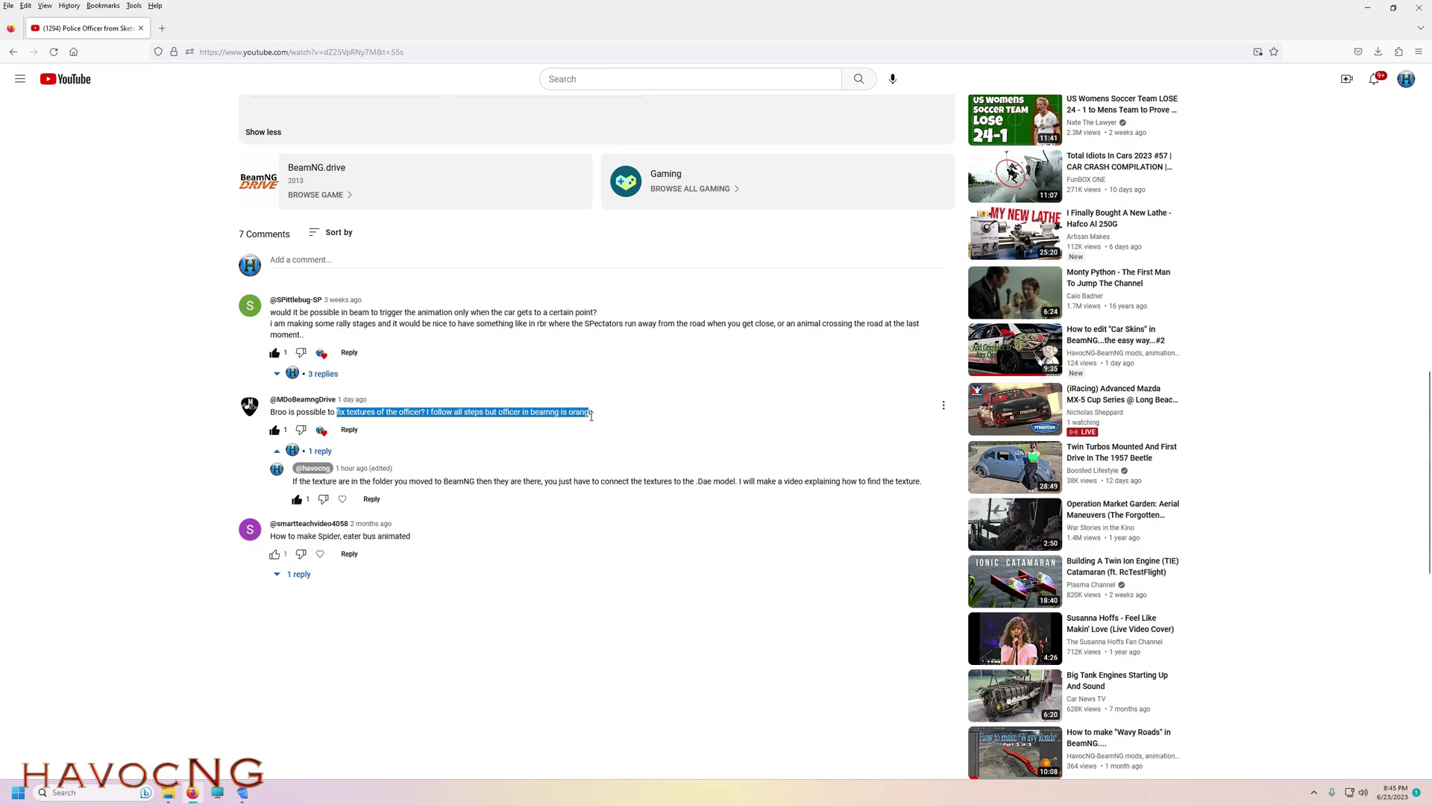
click(594, 415)
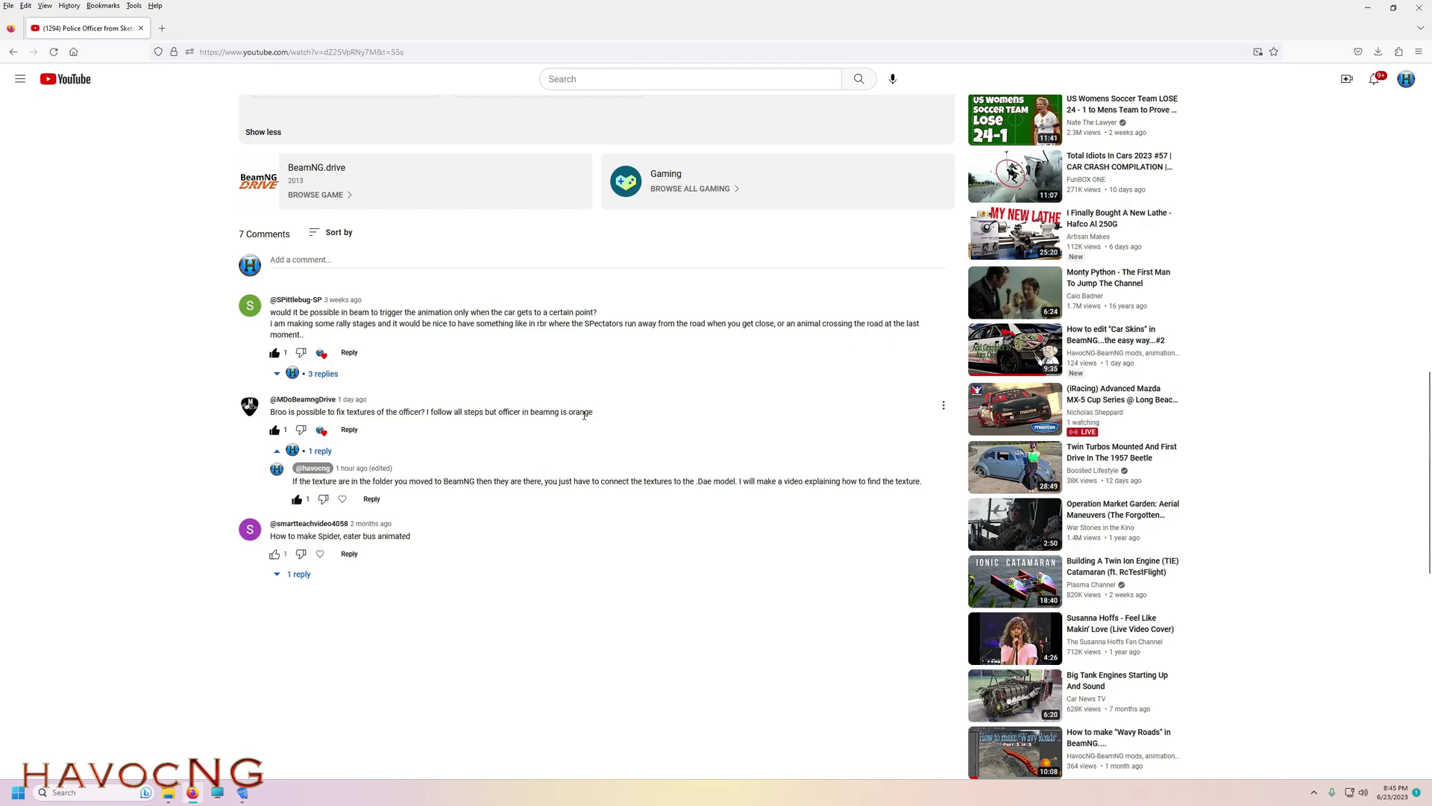
scroll(566, 370, down, 1)
scroll(553, 346, up, 6)
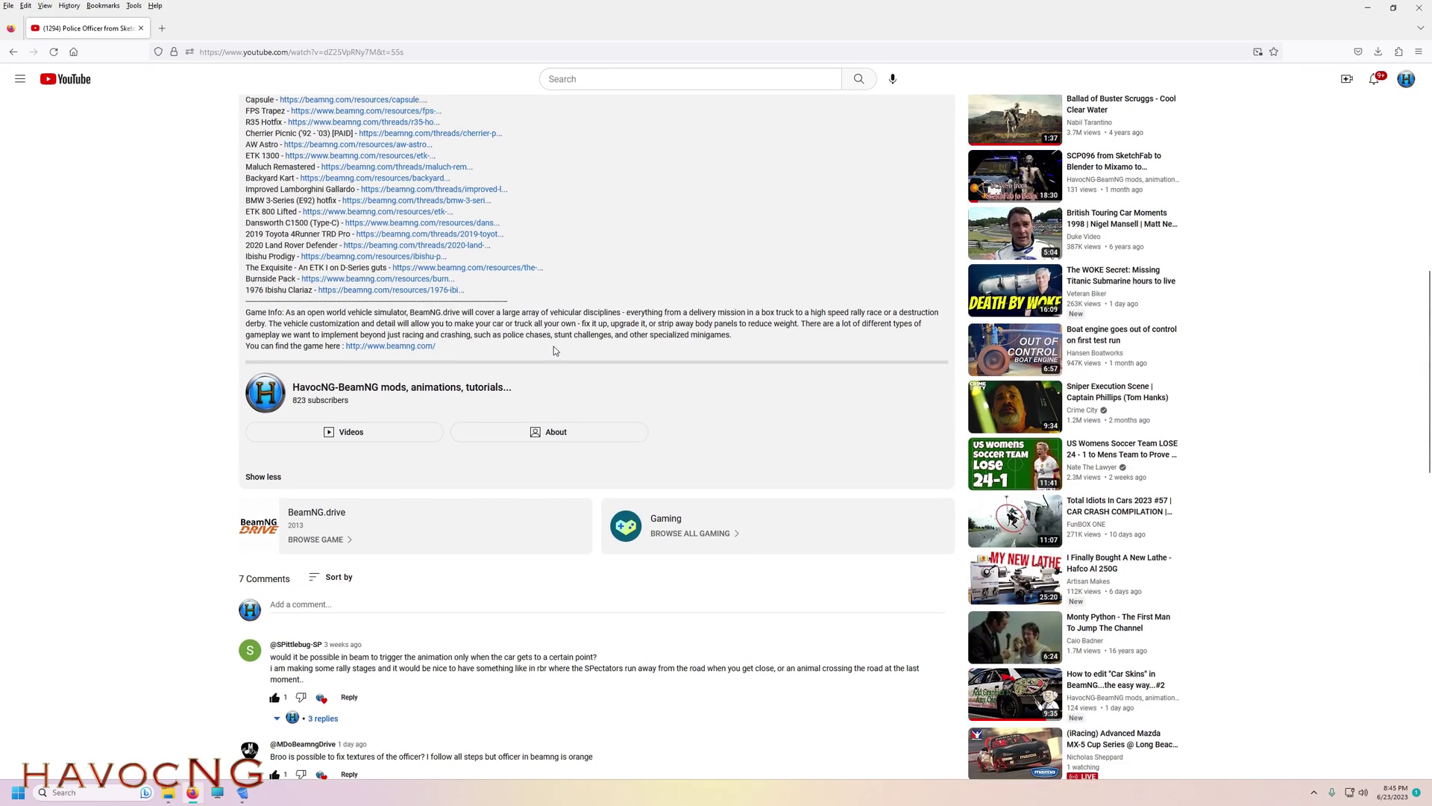
scroll(457, 246, up, 5)
scroll(373, 314, down, 6)
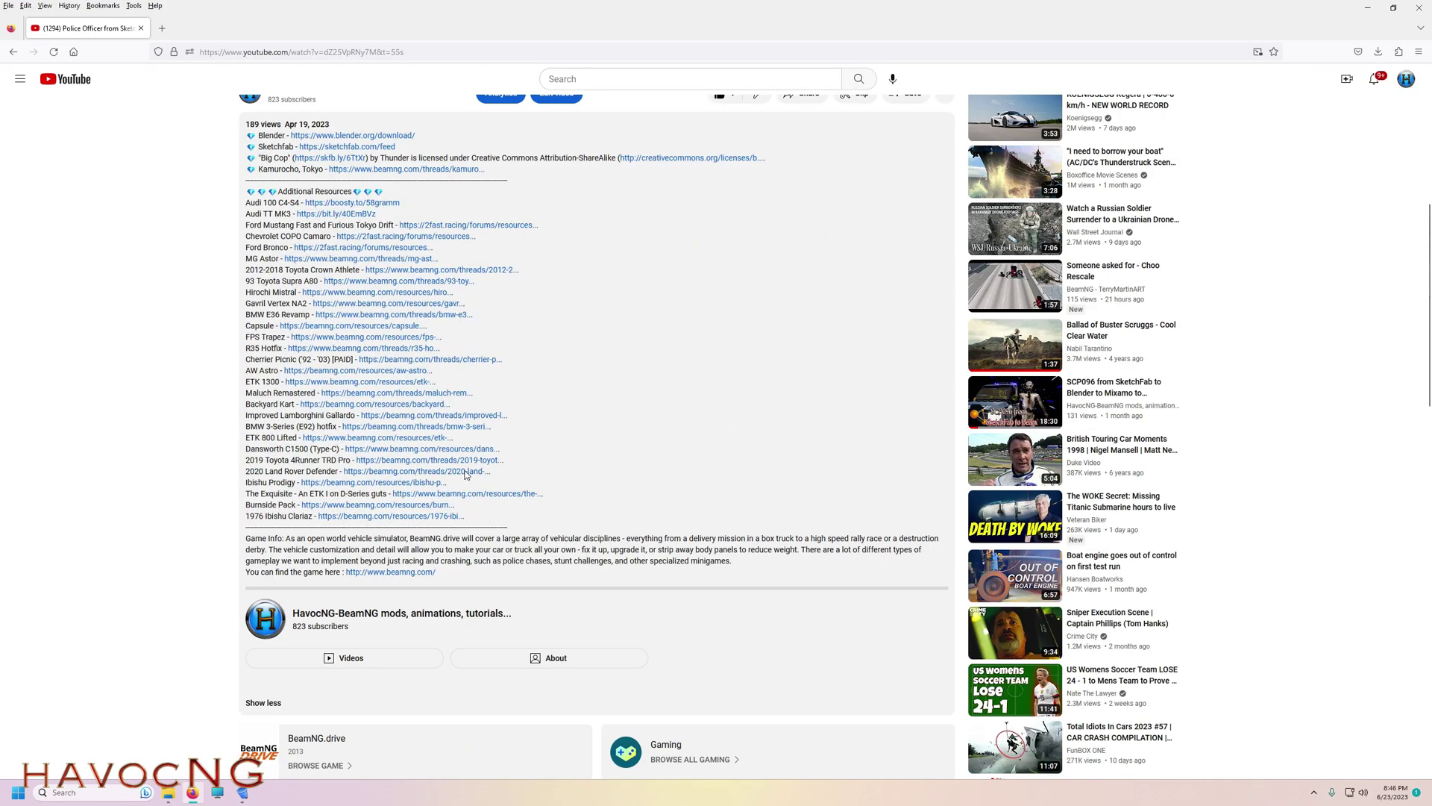
scroll(296, 380, up, 6)
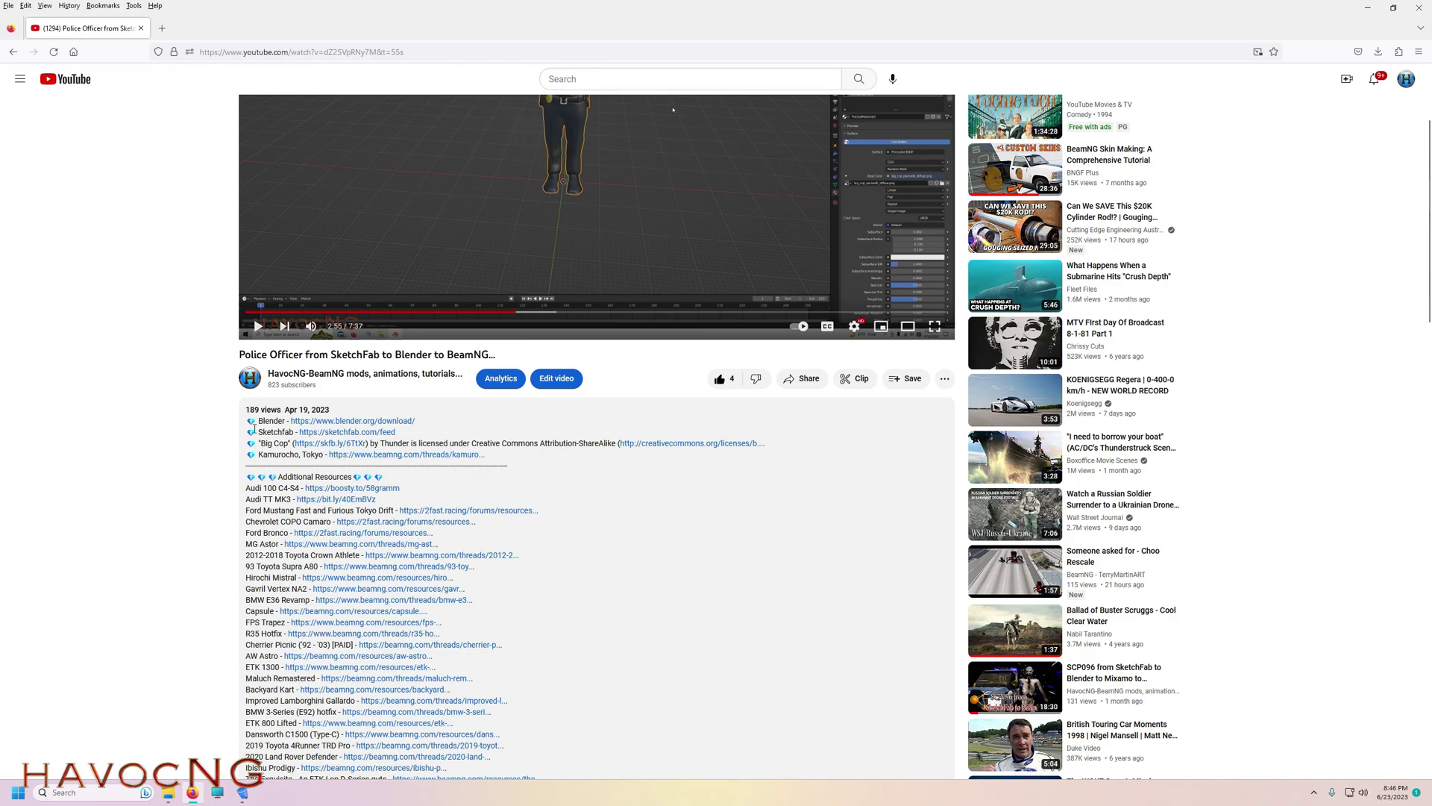
- Open the Big Cop Sketchfab page and download the model as glTF (big_cop.zip)
click(330, 444)
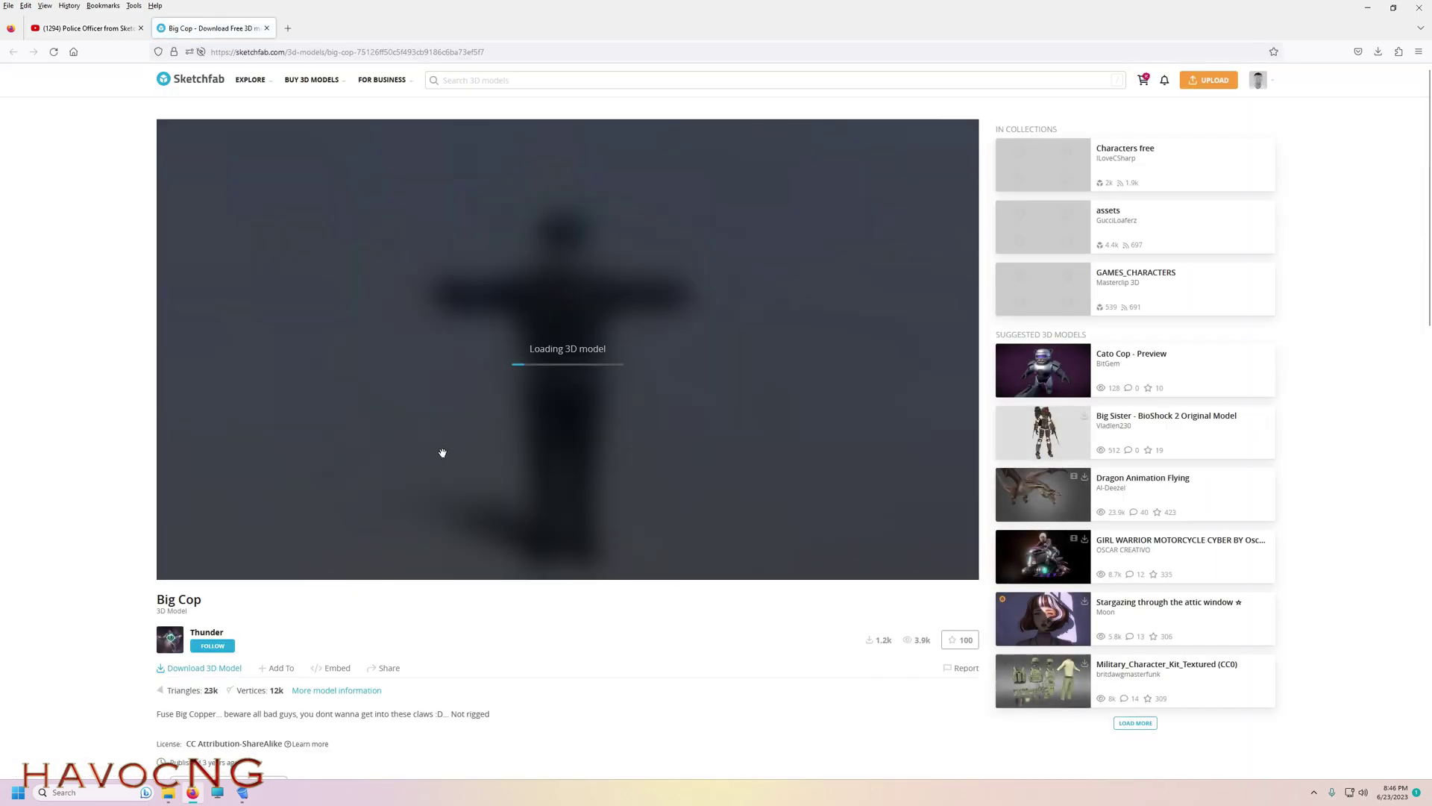
scroll(231, 565, down, 4)
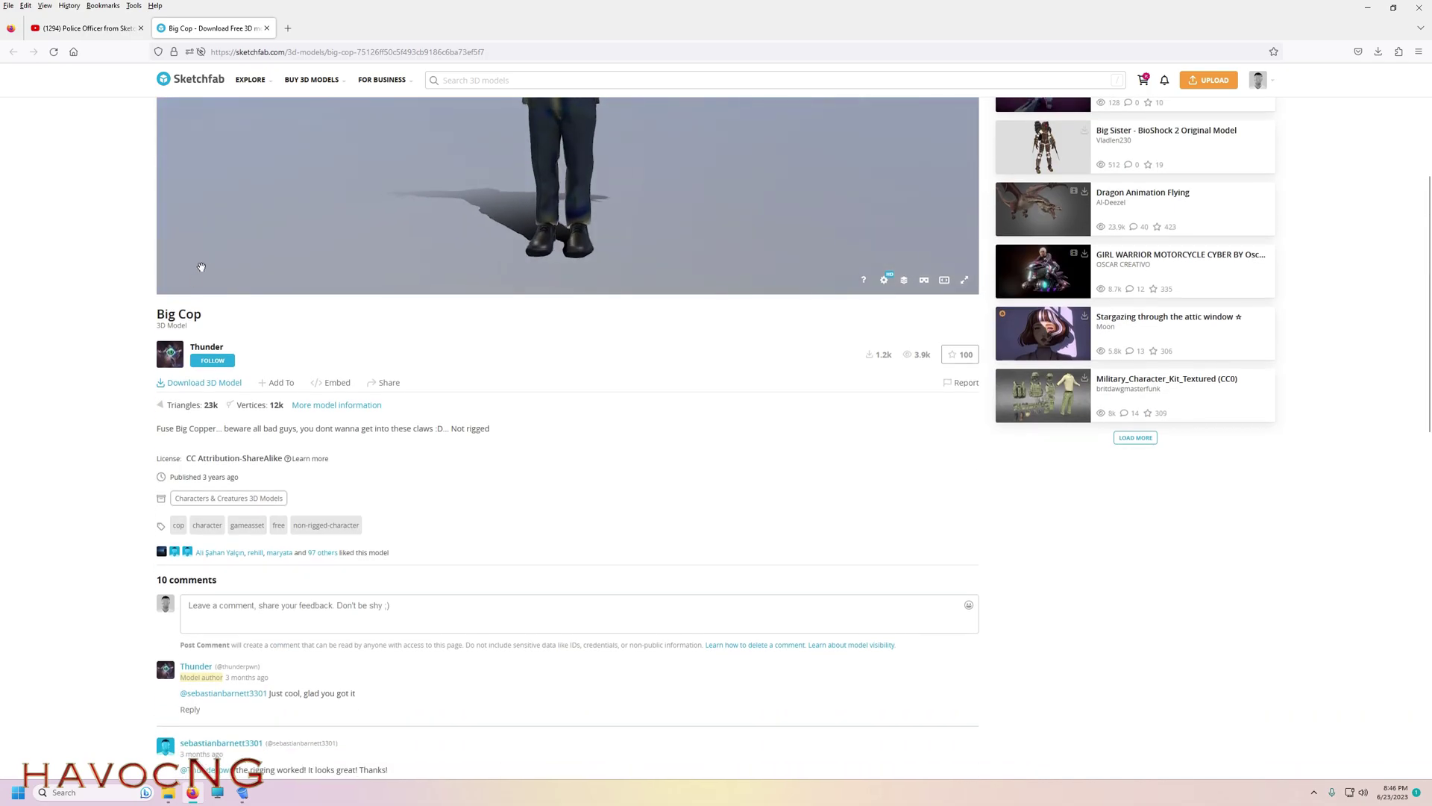
click(205, 382)
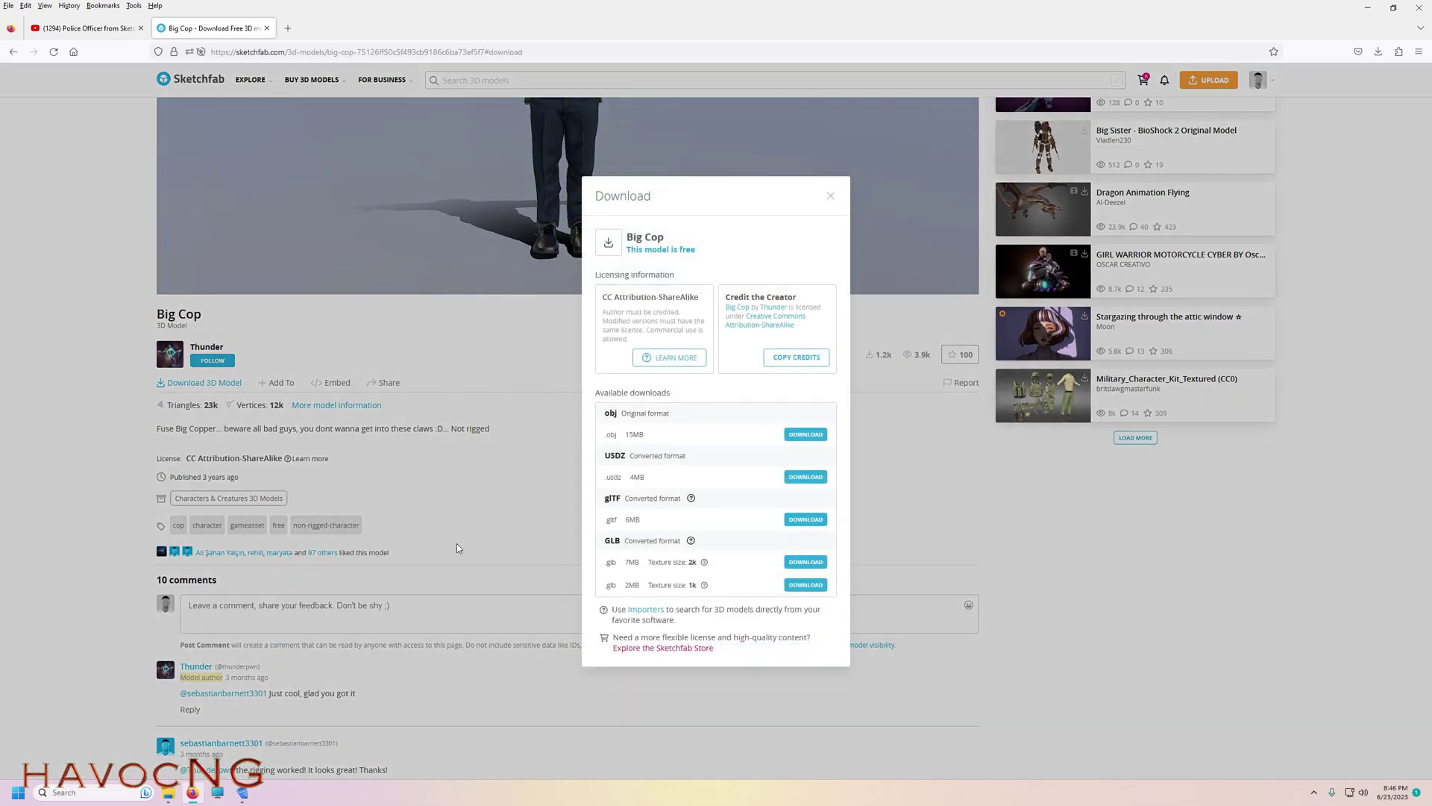
click(792, 518)
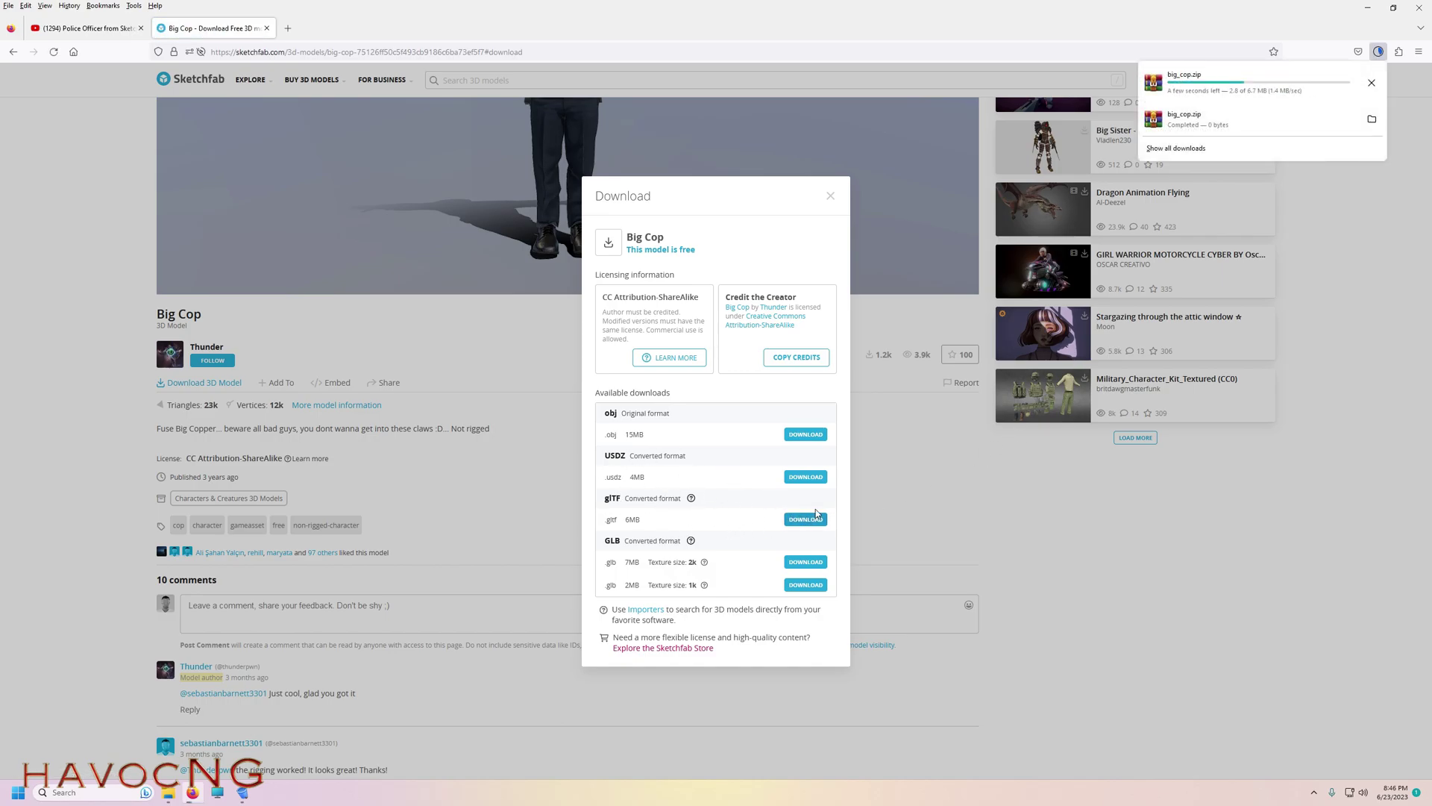
- Close Firefox and File Shredder, then extract big_cop.zip into a big_cop folder
click(1419, 9)
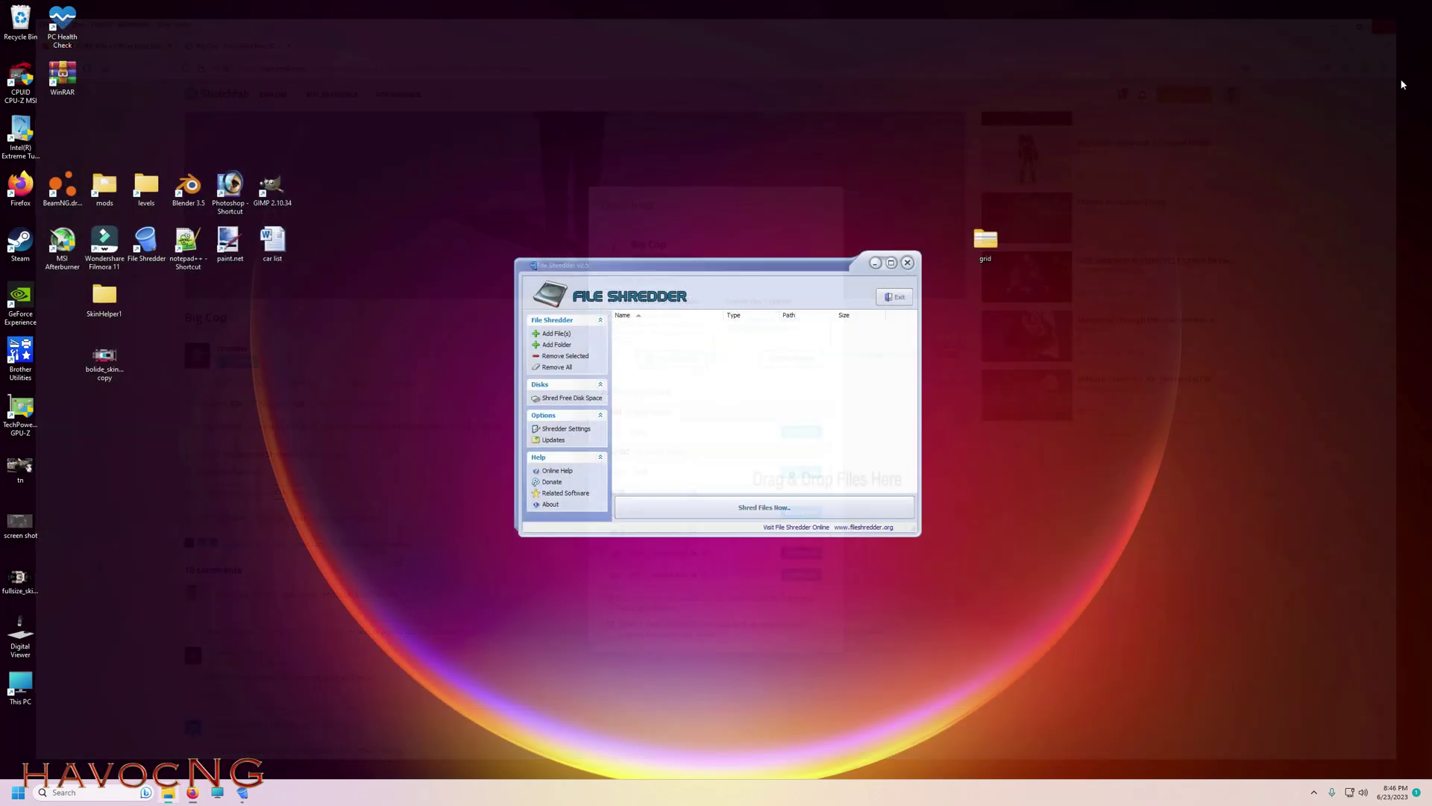
click(908, 262)
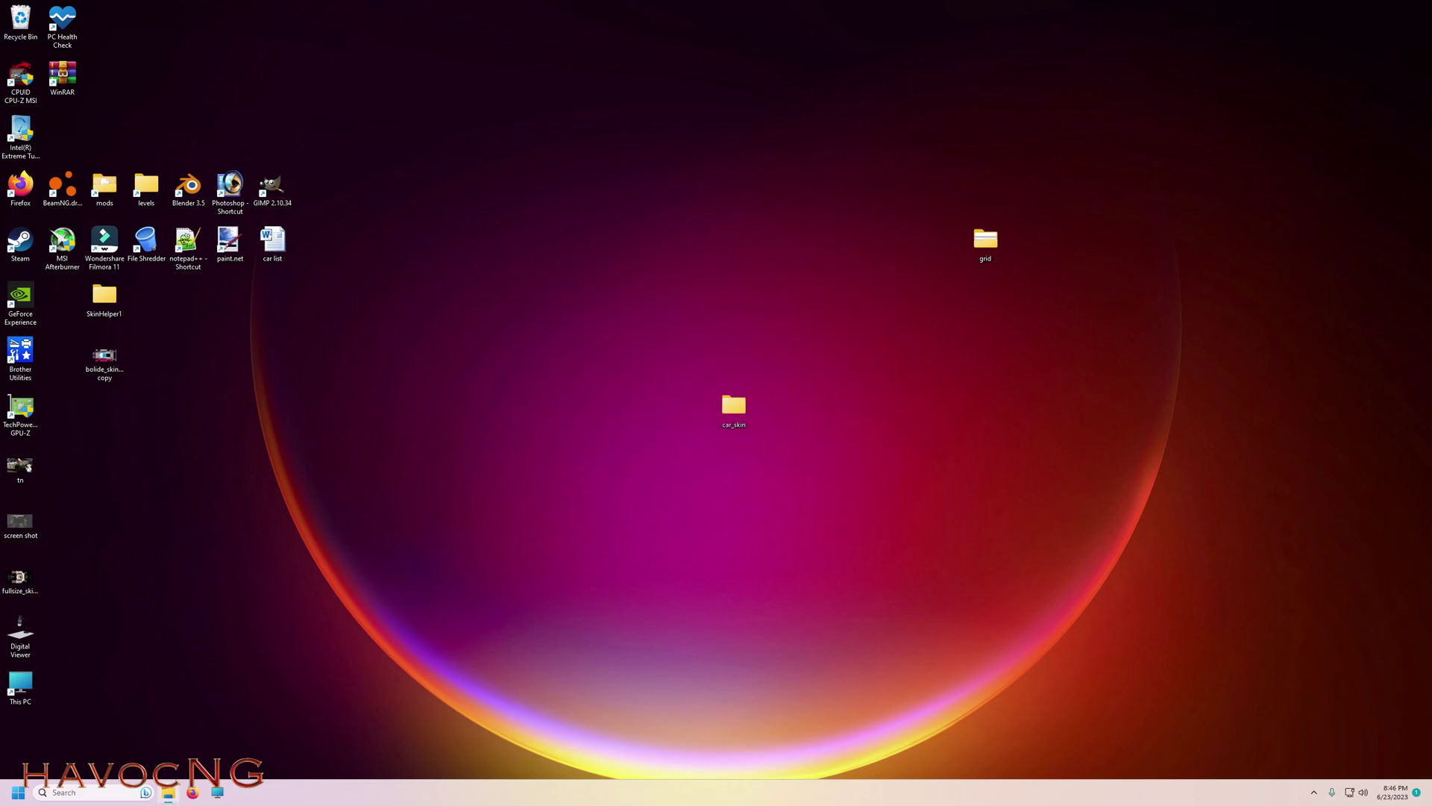
right_click(677, 277)
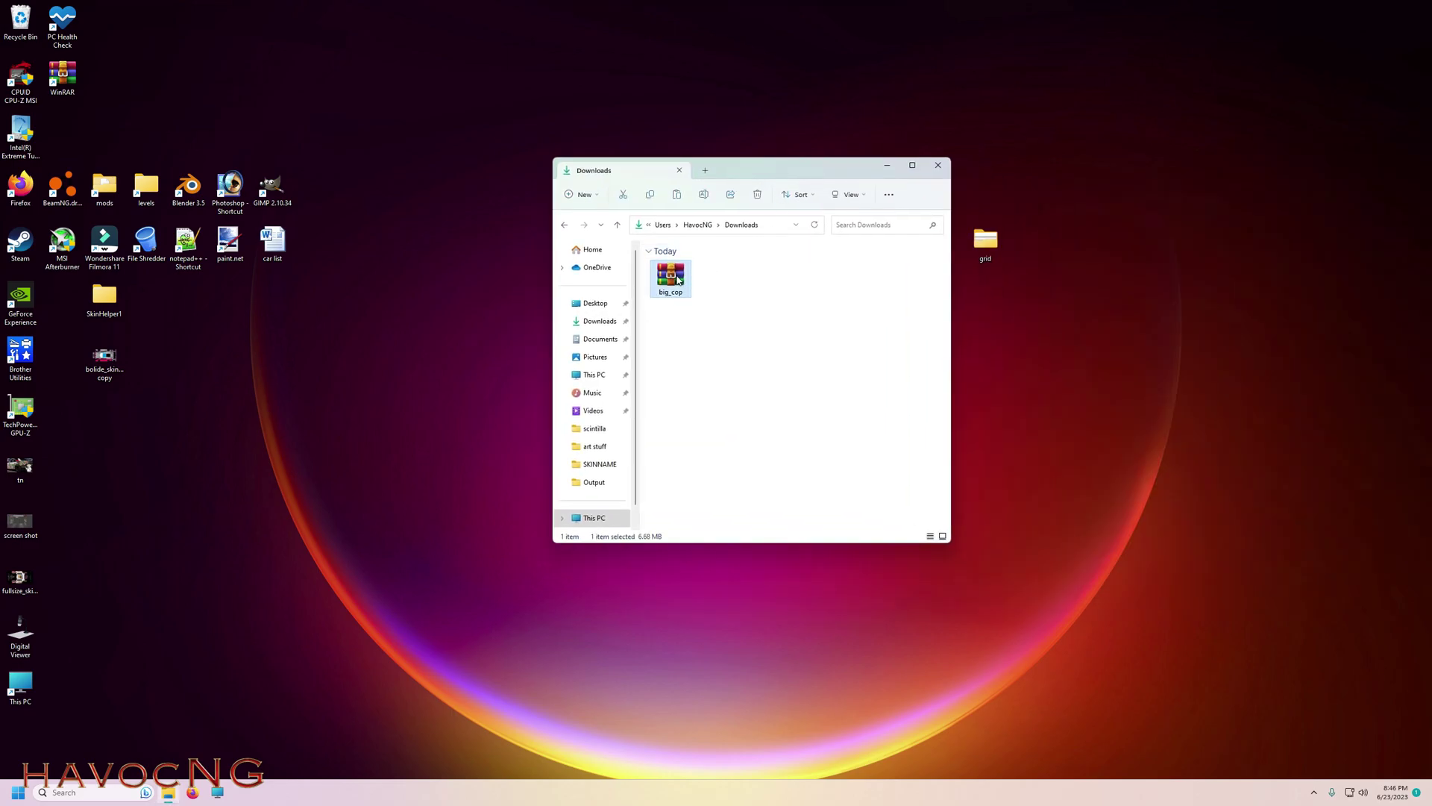
click(722, 349)
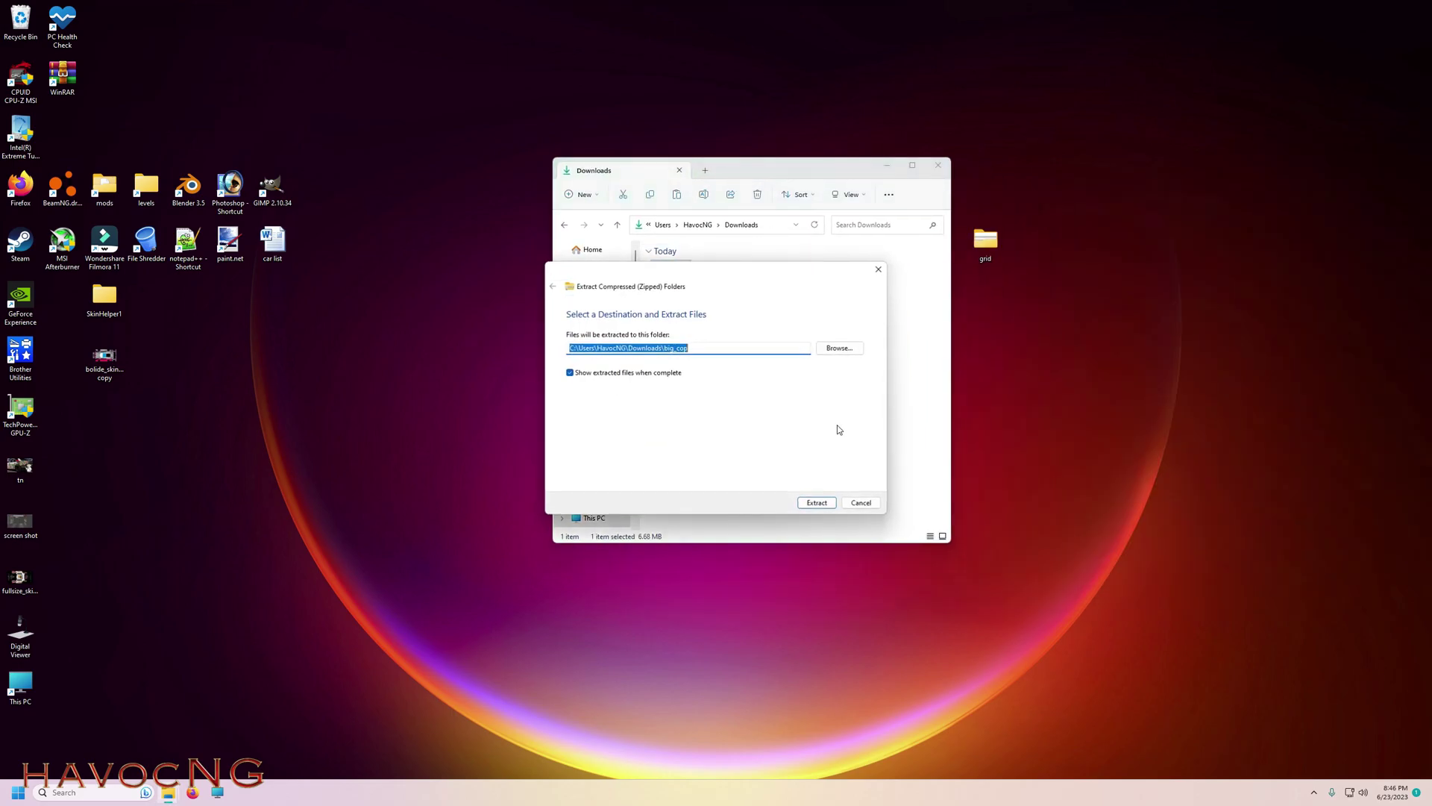
click(815, 502)
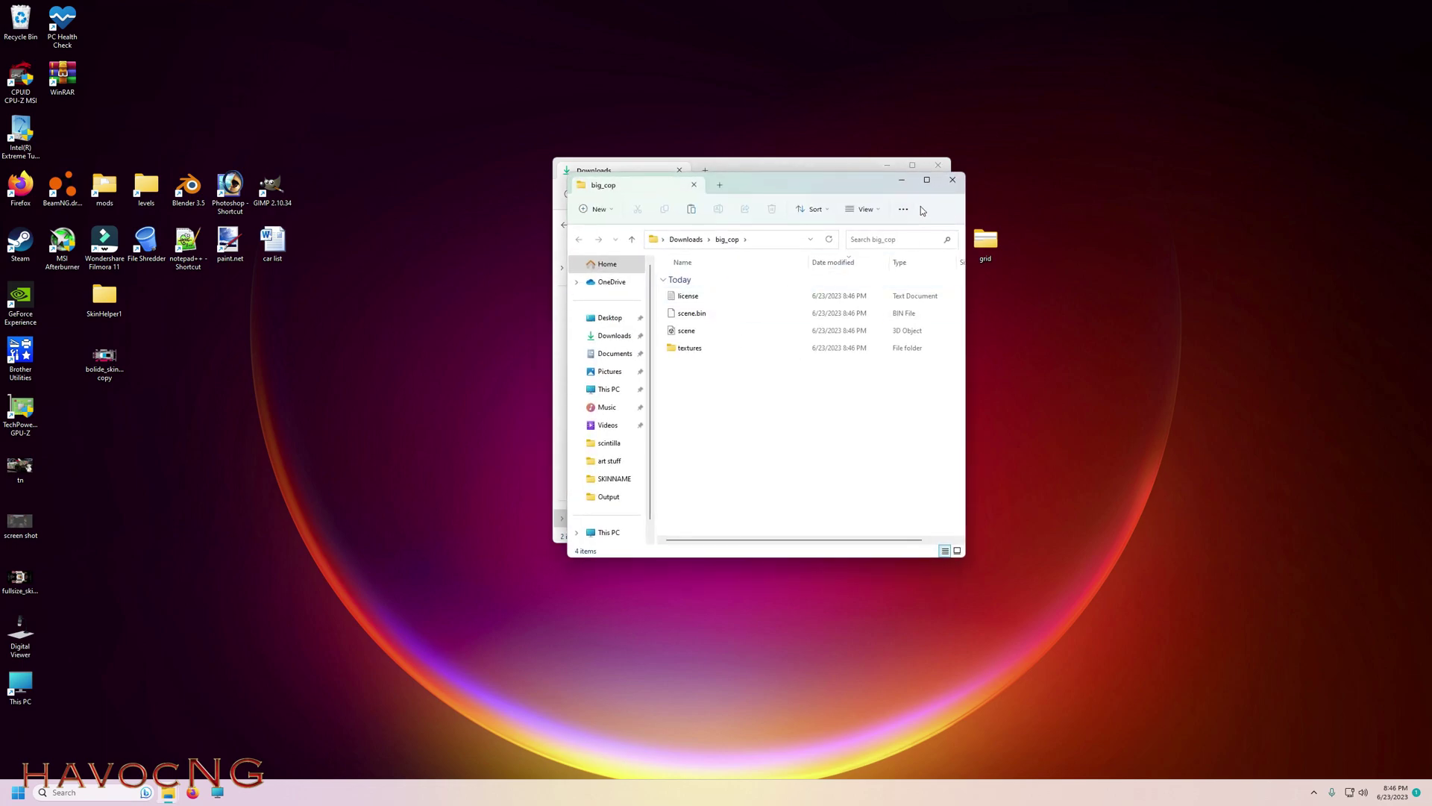
- Check the extracted big_cop folder's textures, then close File Explorer
click(952, 180)
double_click(716, 279)
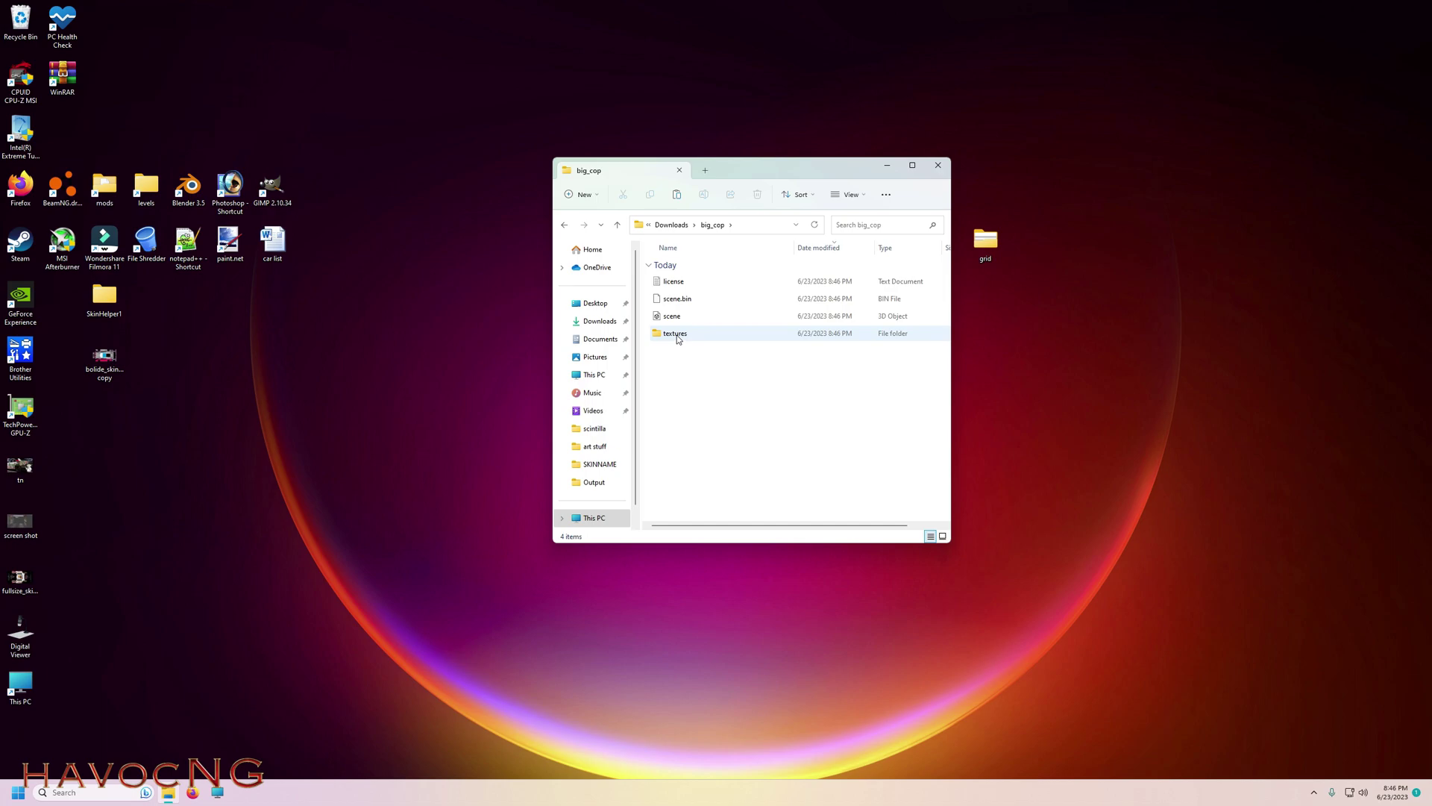
double_click(676, 334)
click(617, 225)
click(617, 226)
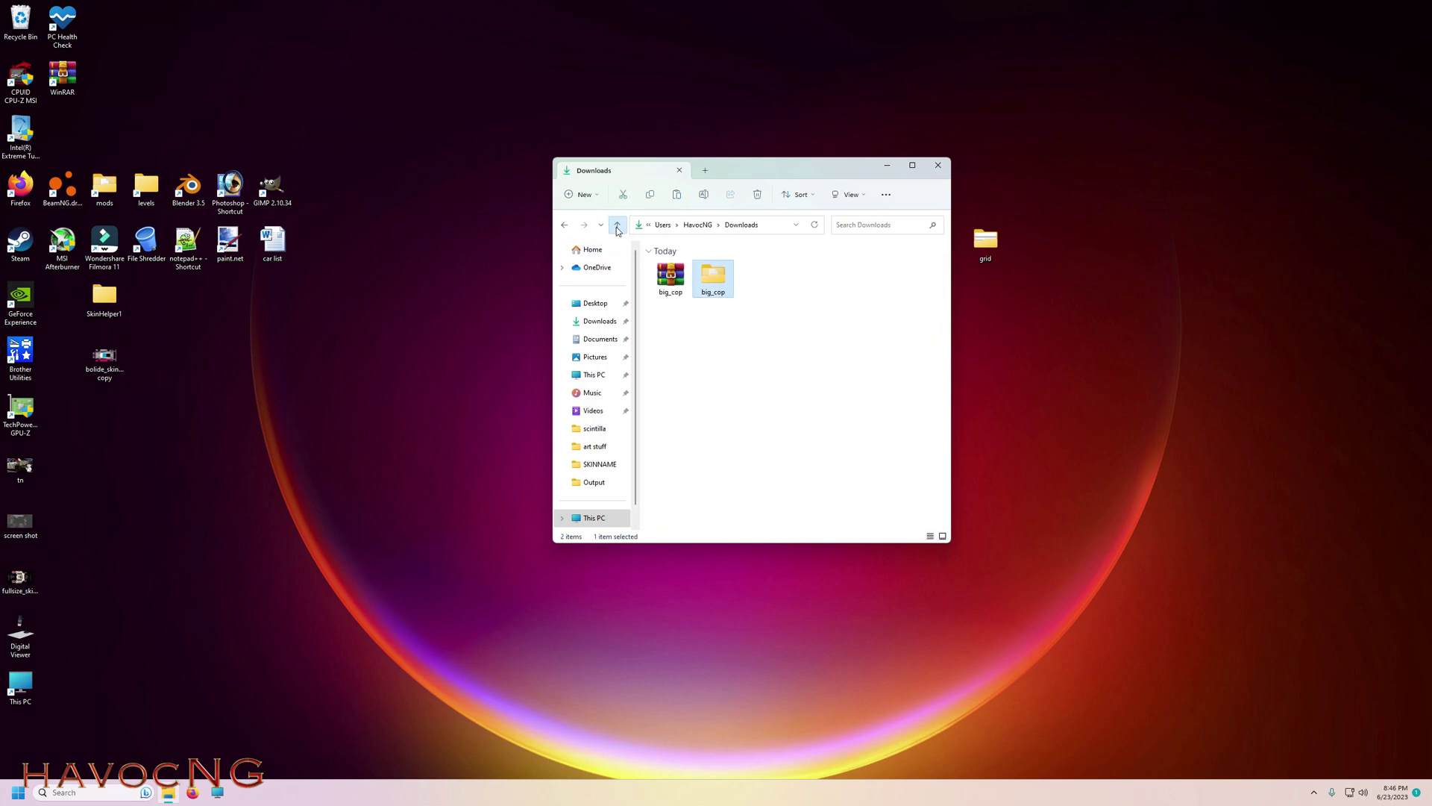
click(939, 167)
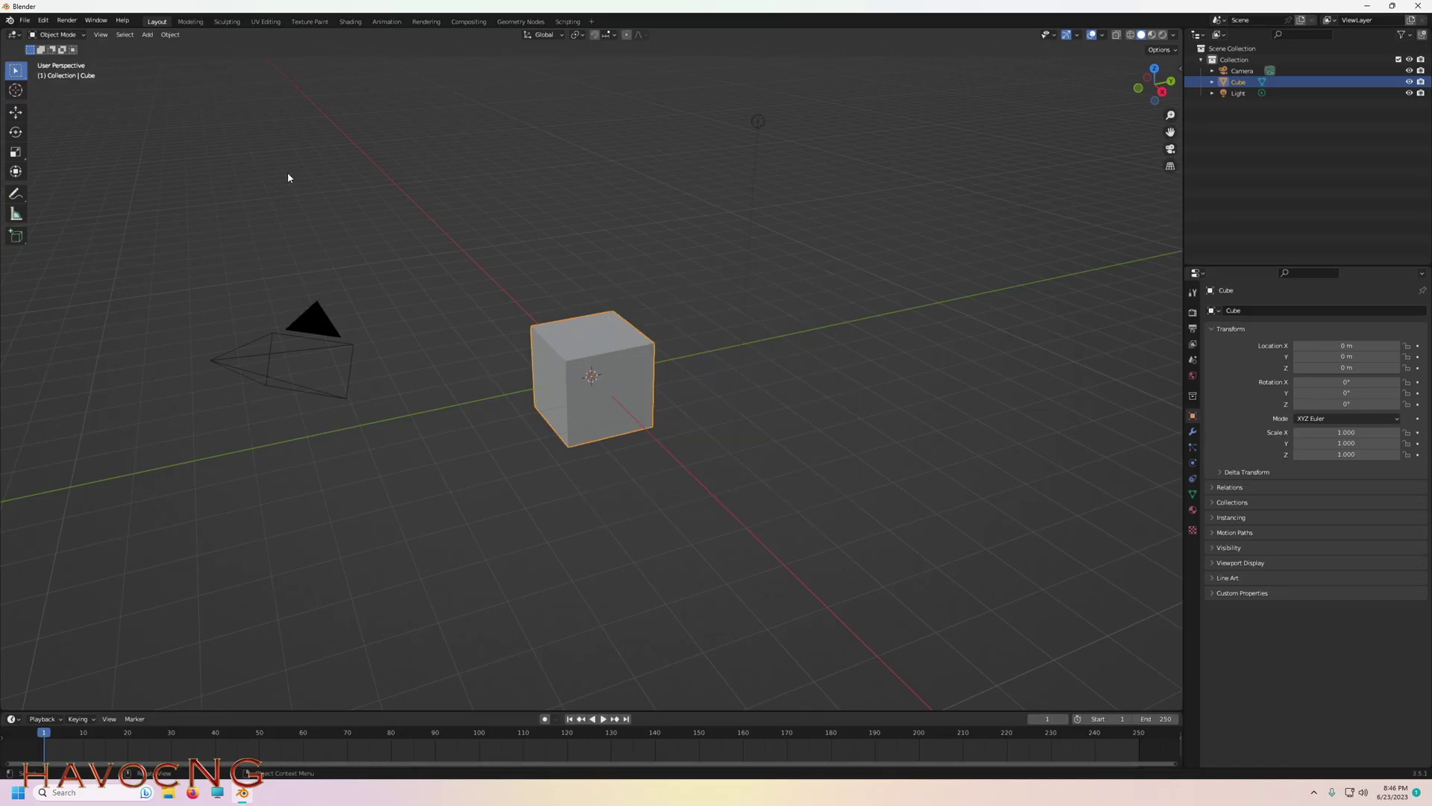
- Delete the default cube and import Downloads/big_cop/scene.gltf as a glTF 2.0 model
key(Delete)
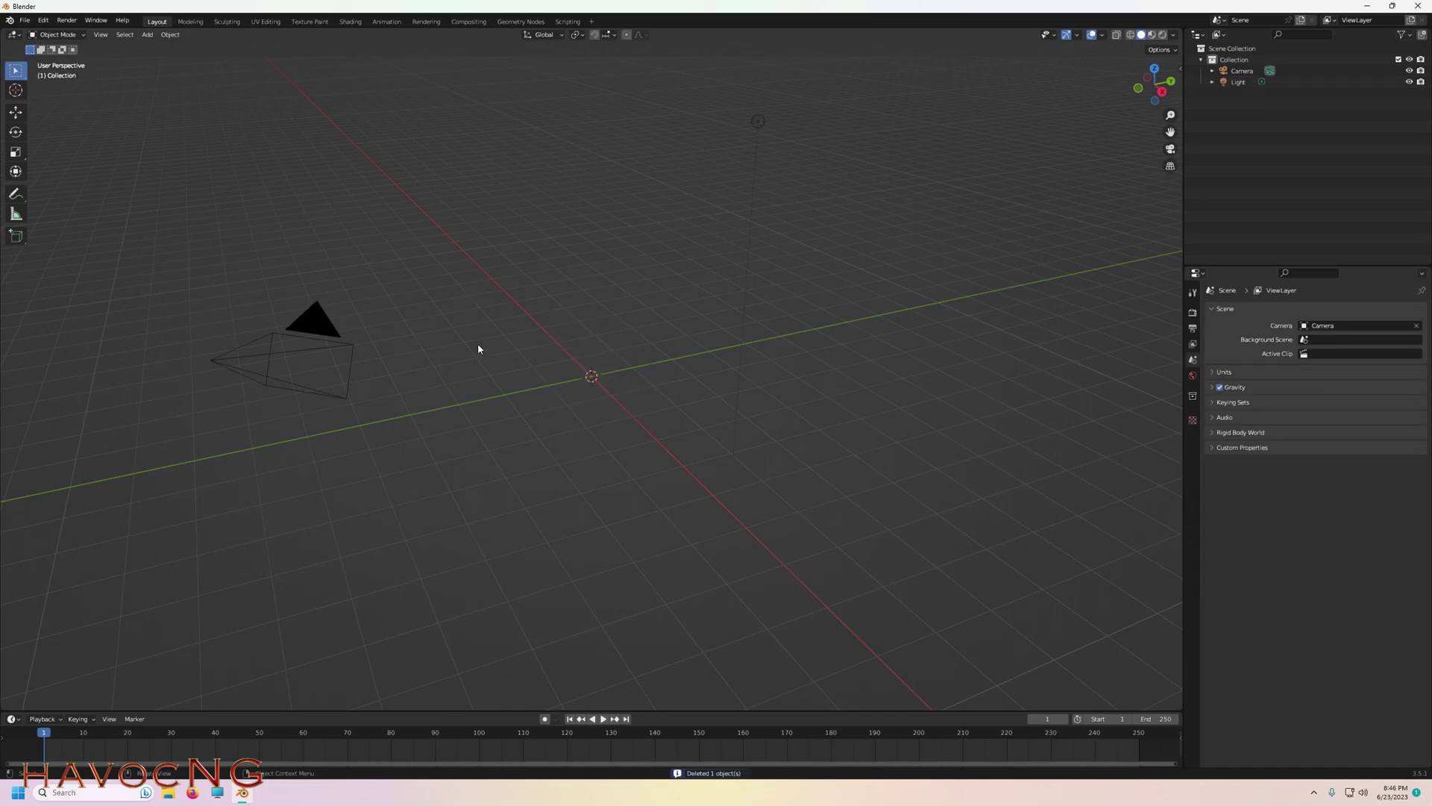
click(24, 21)
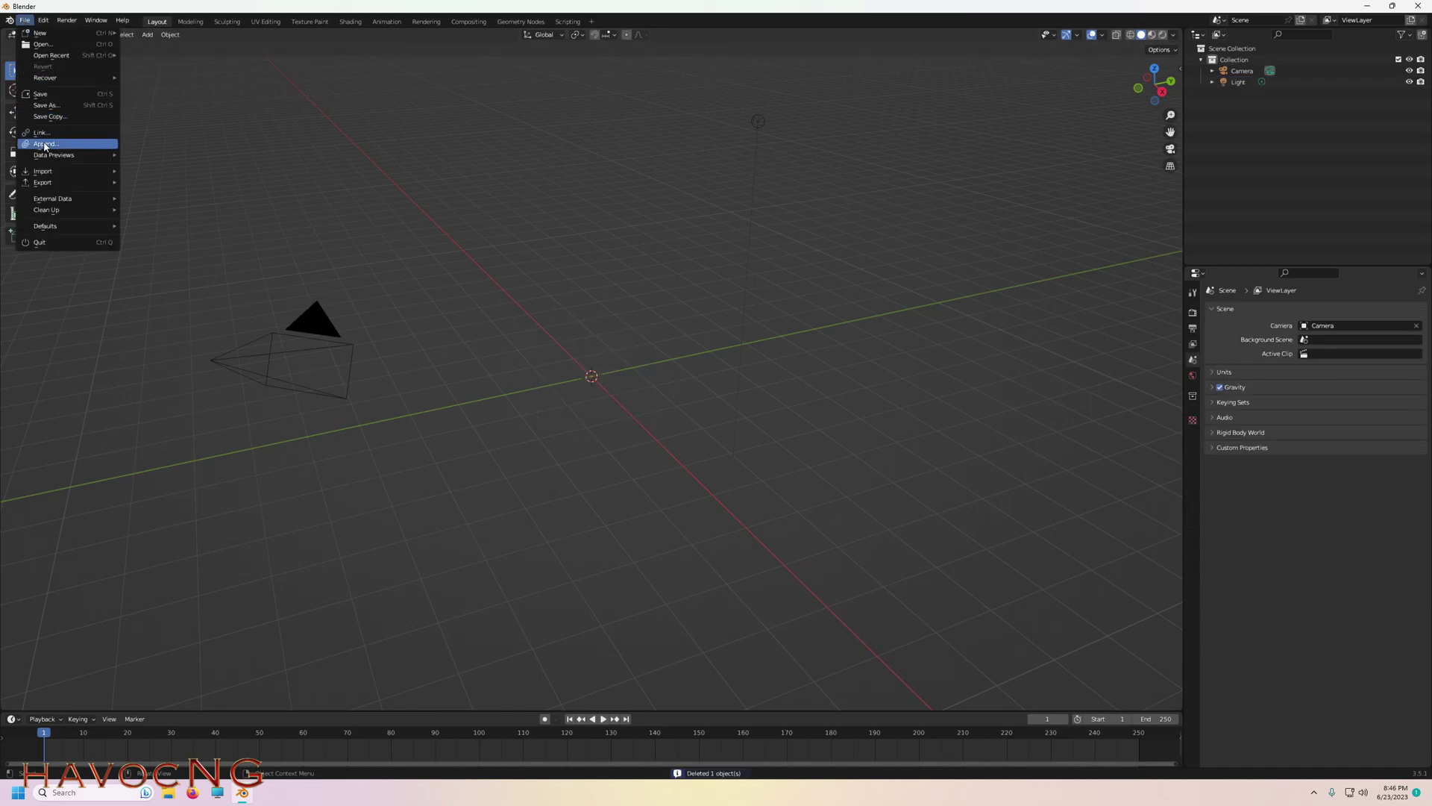
mouse_move(58, 173)
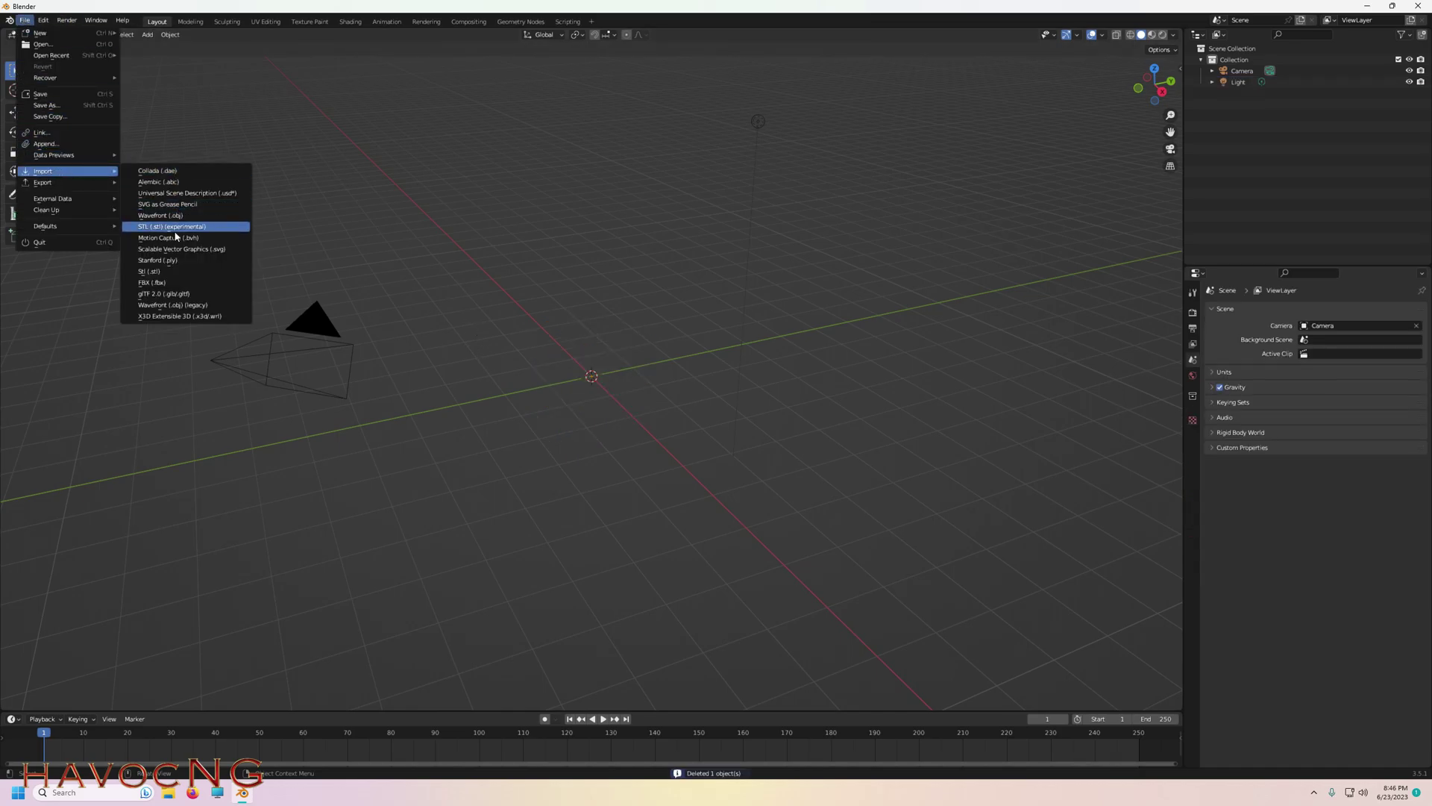
click(161, 294)
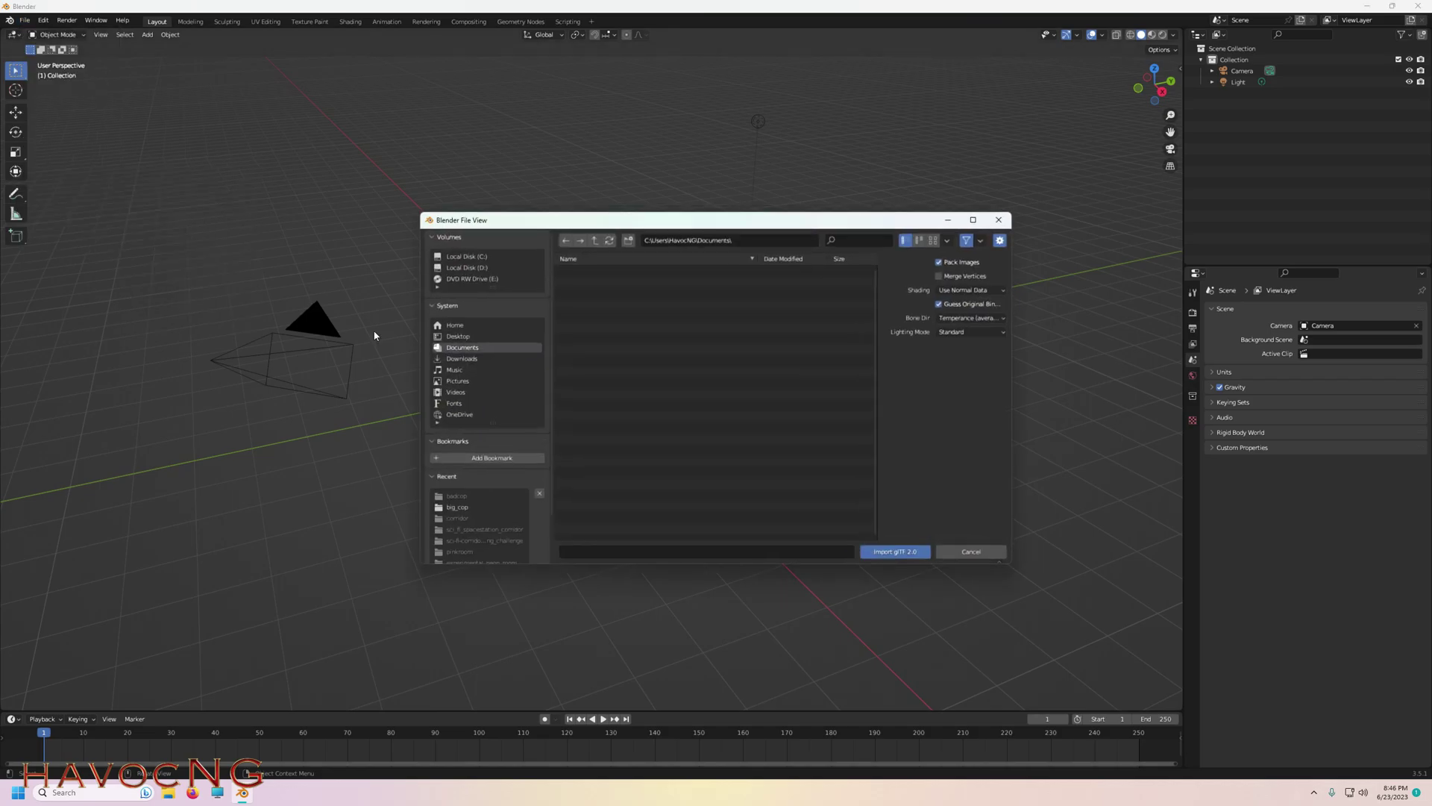
click(461, 359)
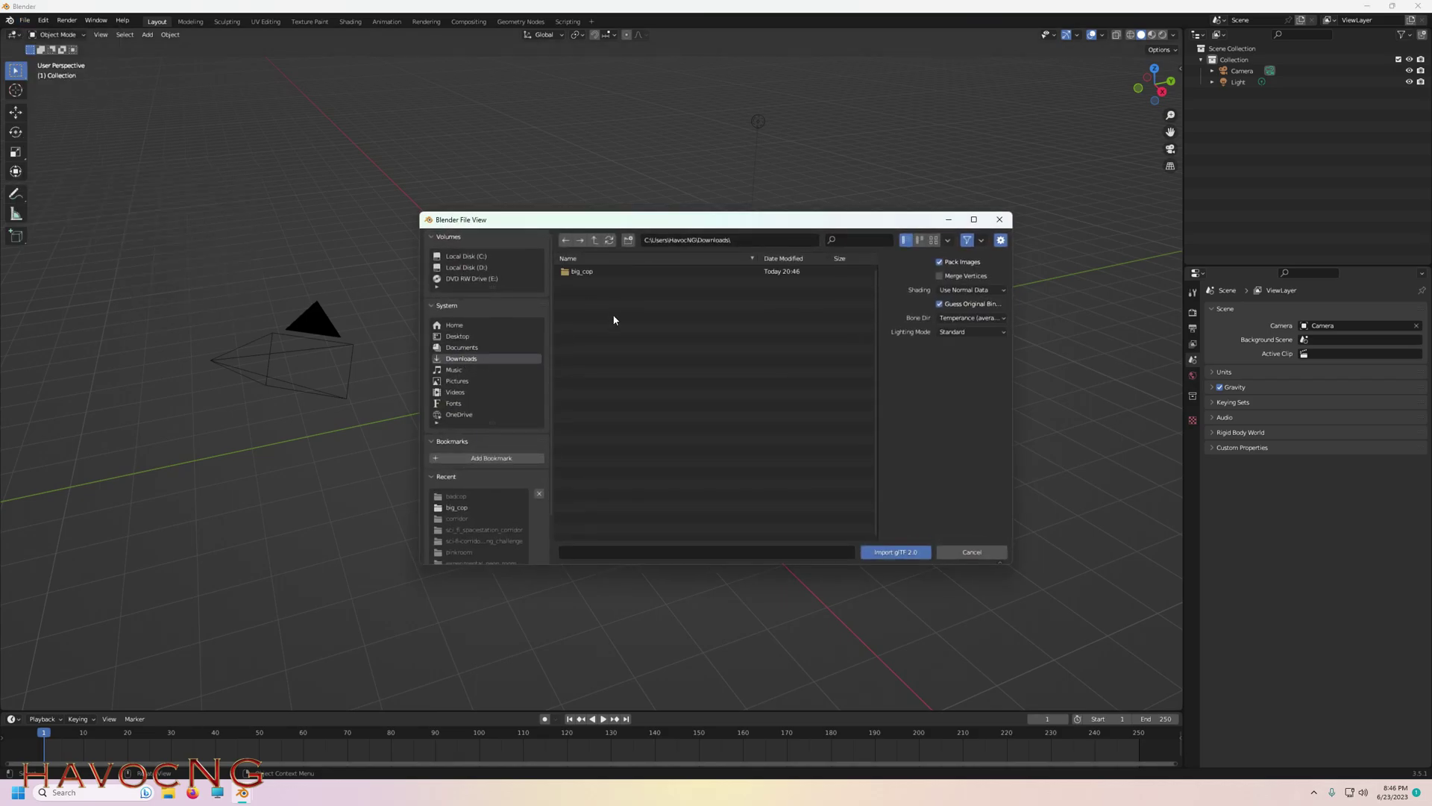
double_click(581, 273)
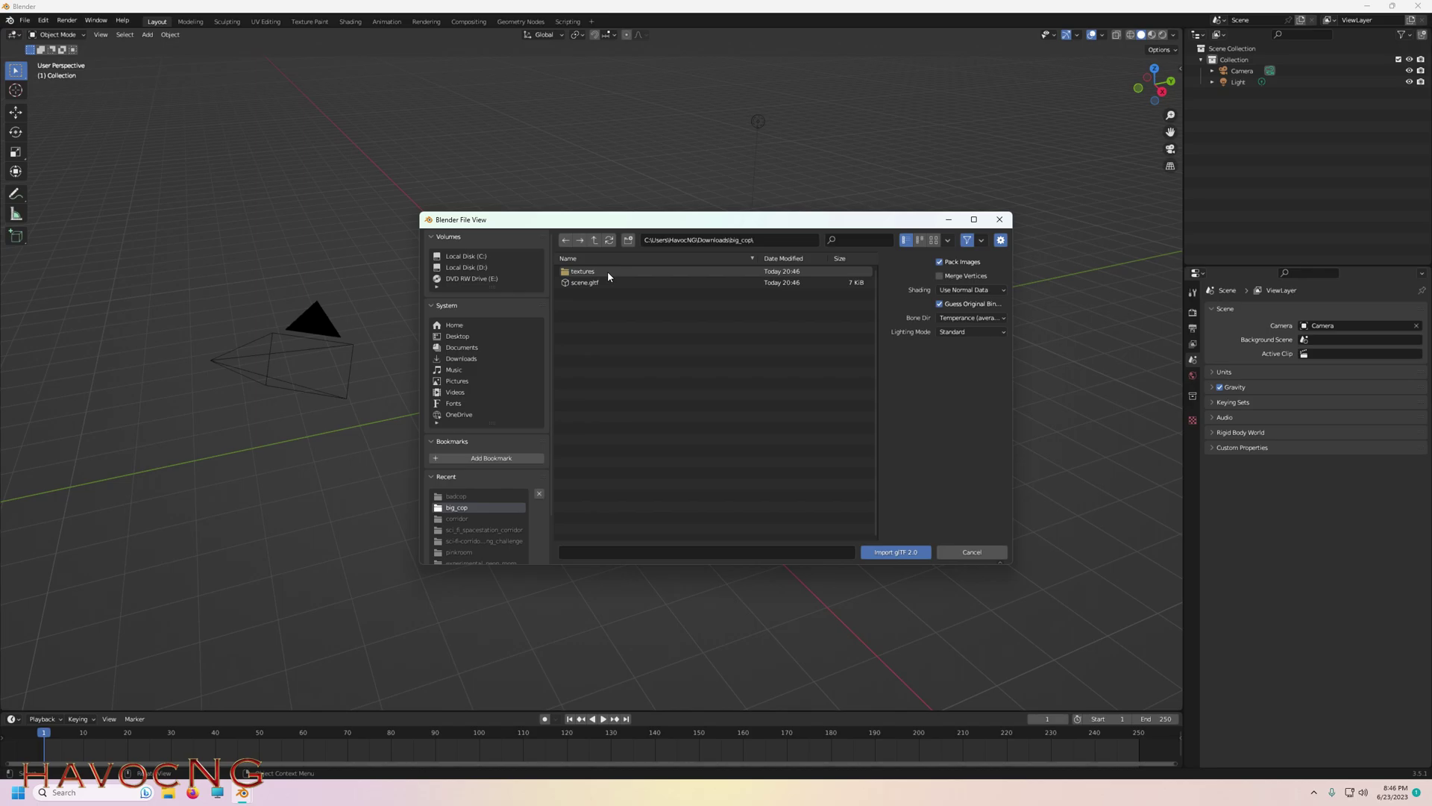
double_click(596, 282)
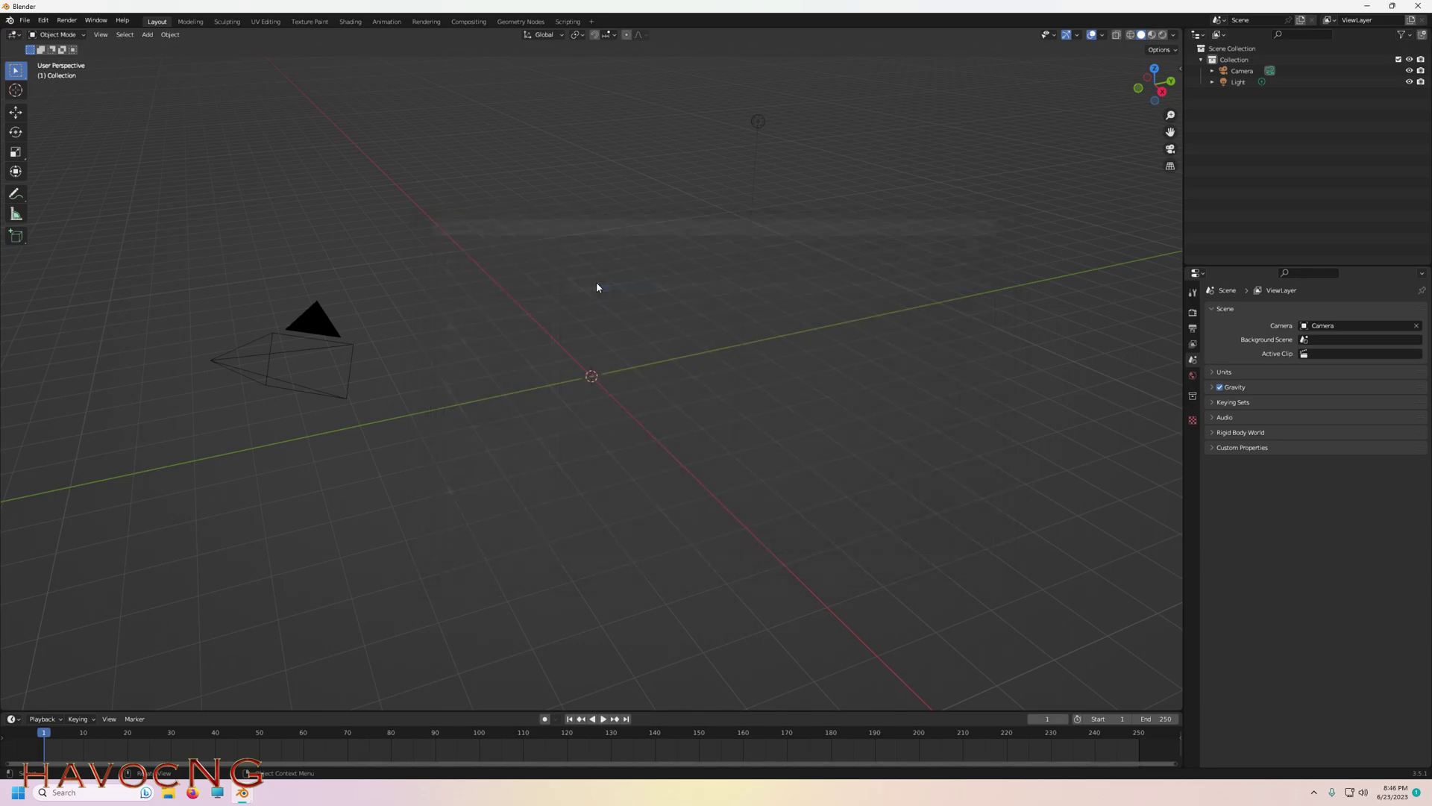
- Scale the police officer model down to 0.126
scroll(668, 378, down, 3)
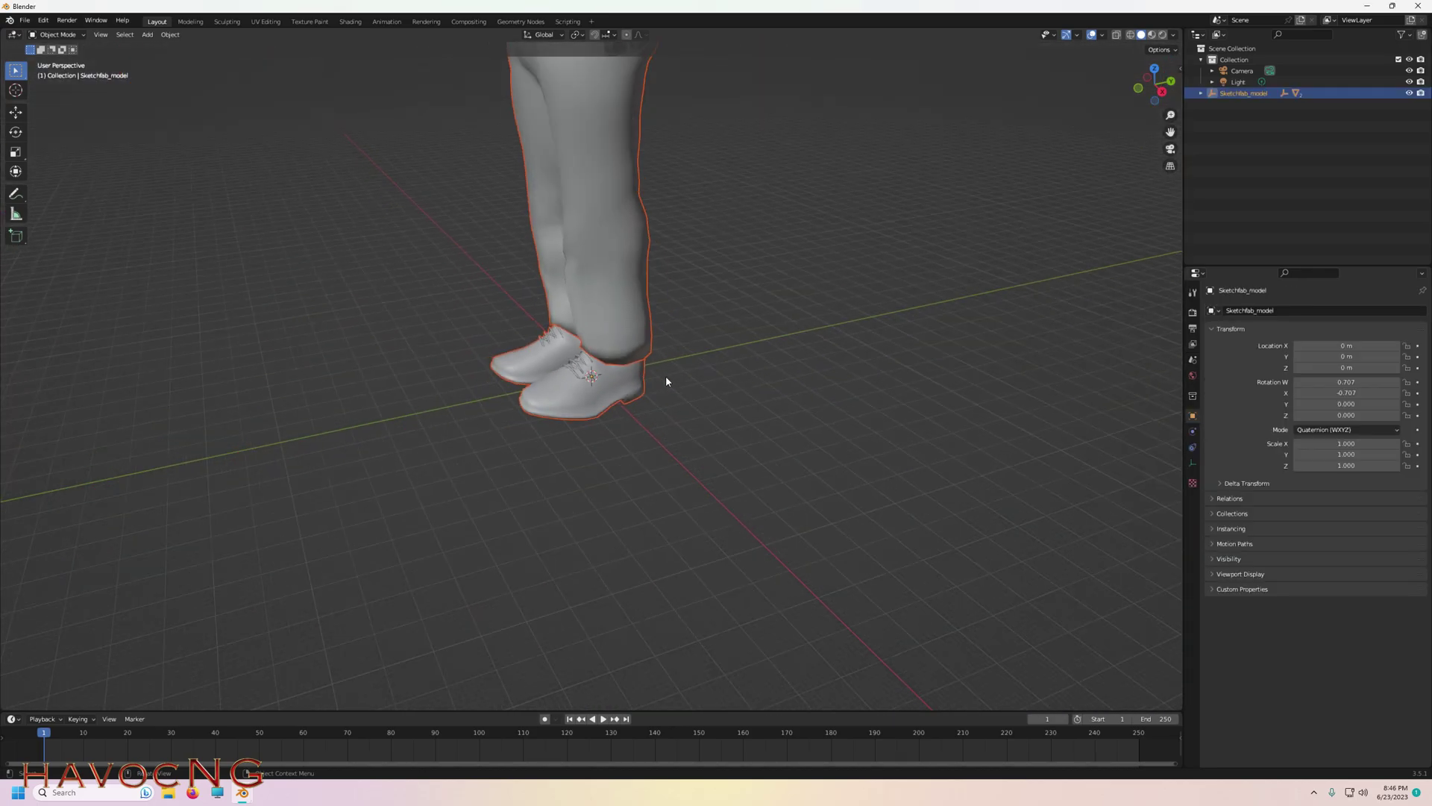
scroll(662, 354, down, 4)
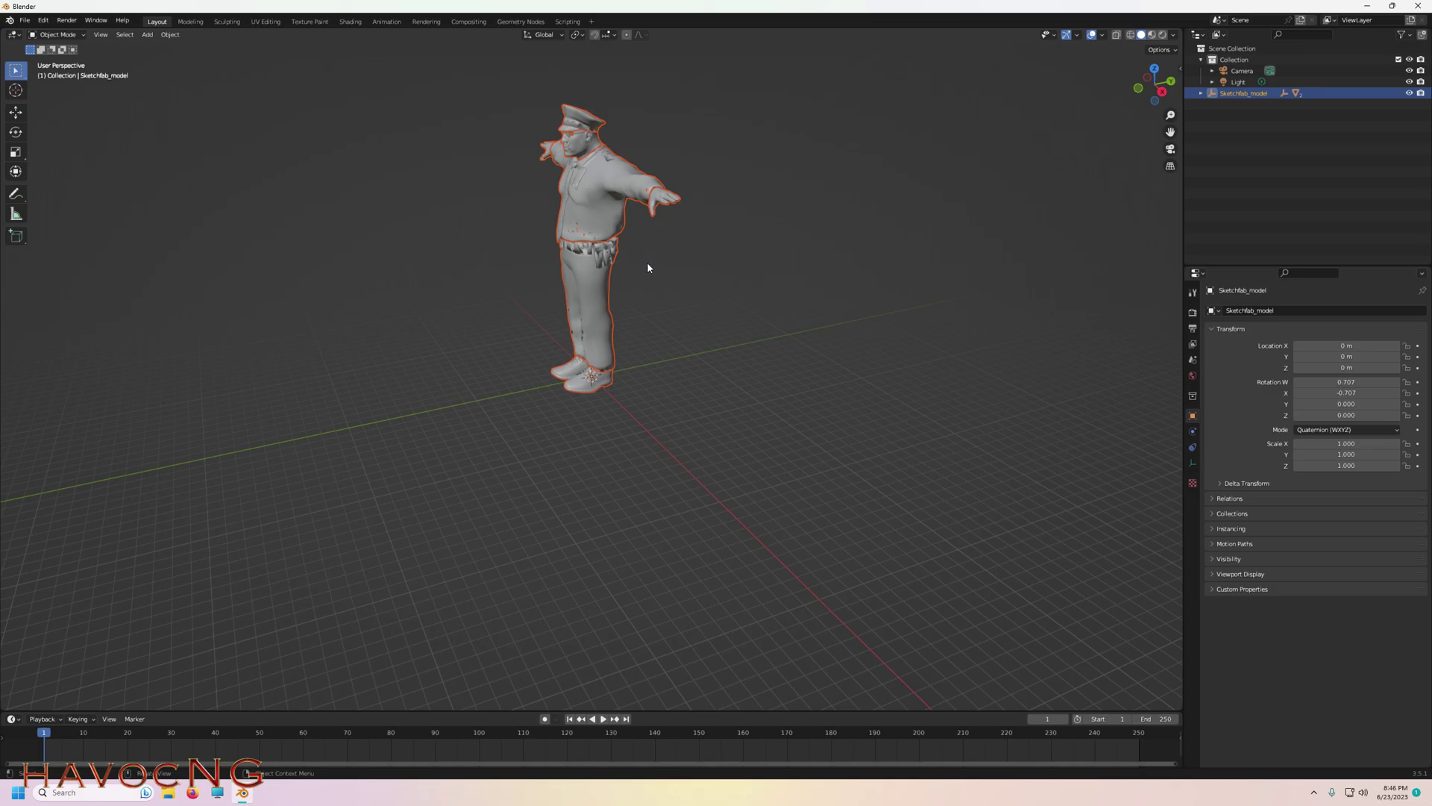
key(s)
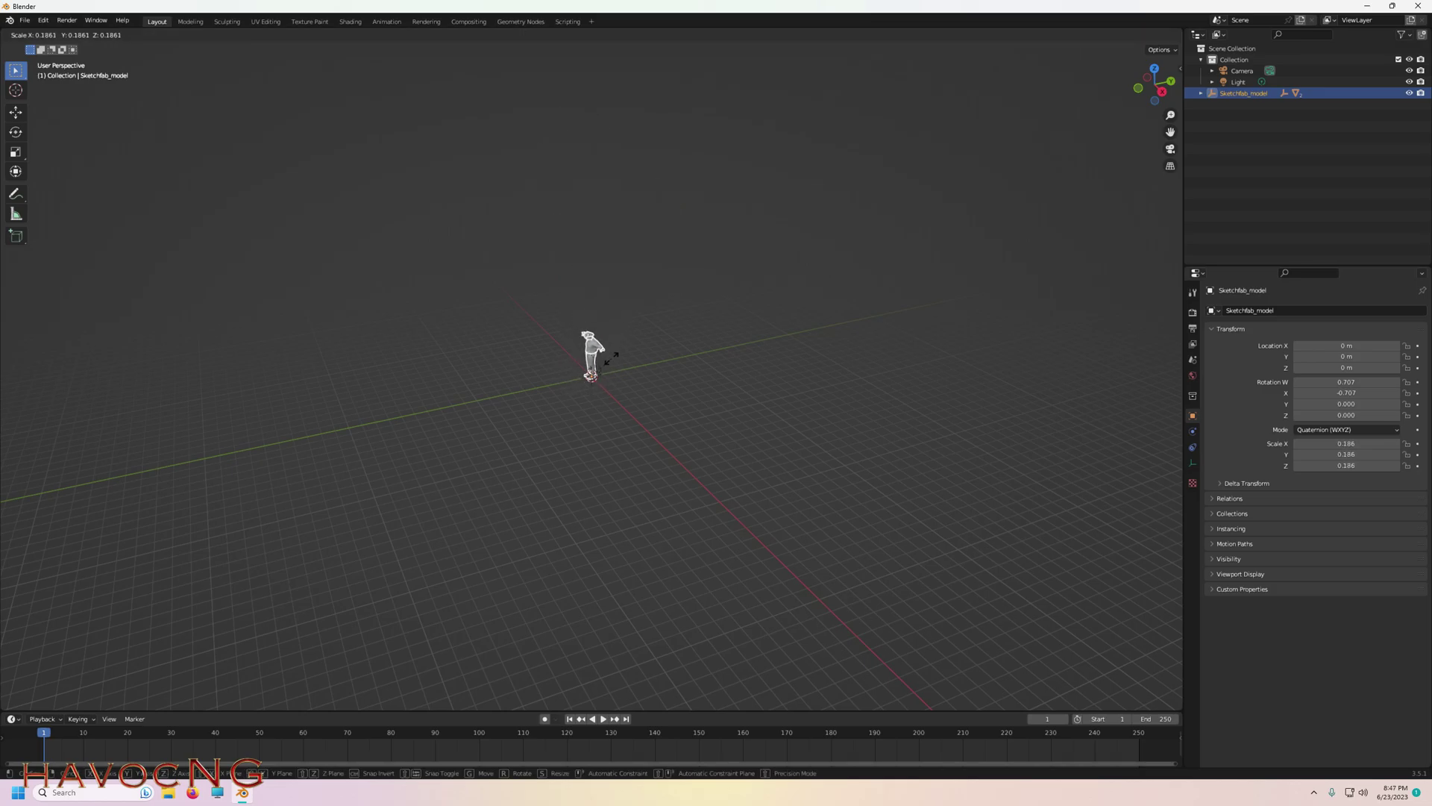
click(606, 364)
middle_drag(602, 388, 601, 394)
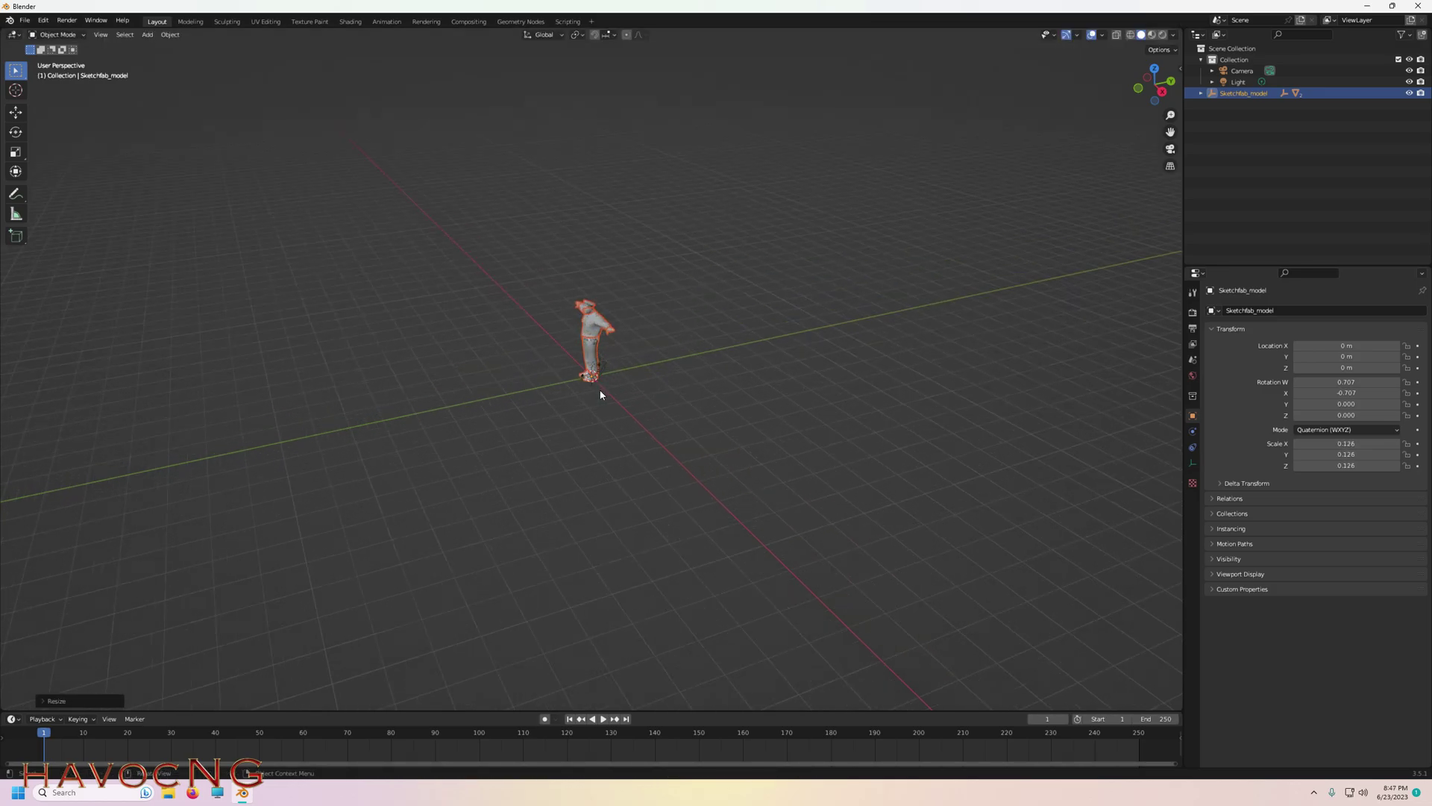
- Delete the Camera and Light objects from the Outliner
click(1242, 72)
key(x)
click(1238, 72)
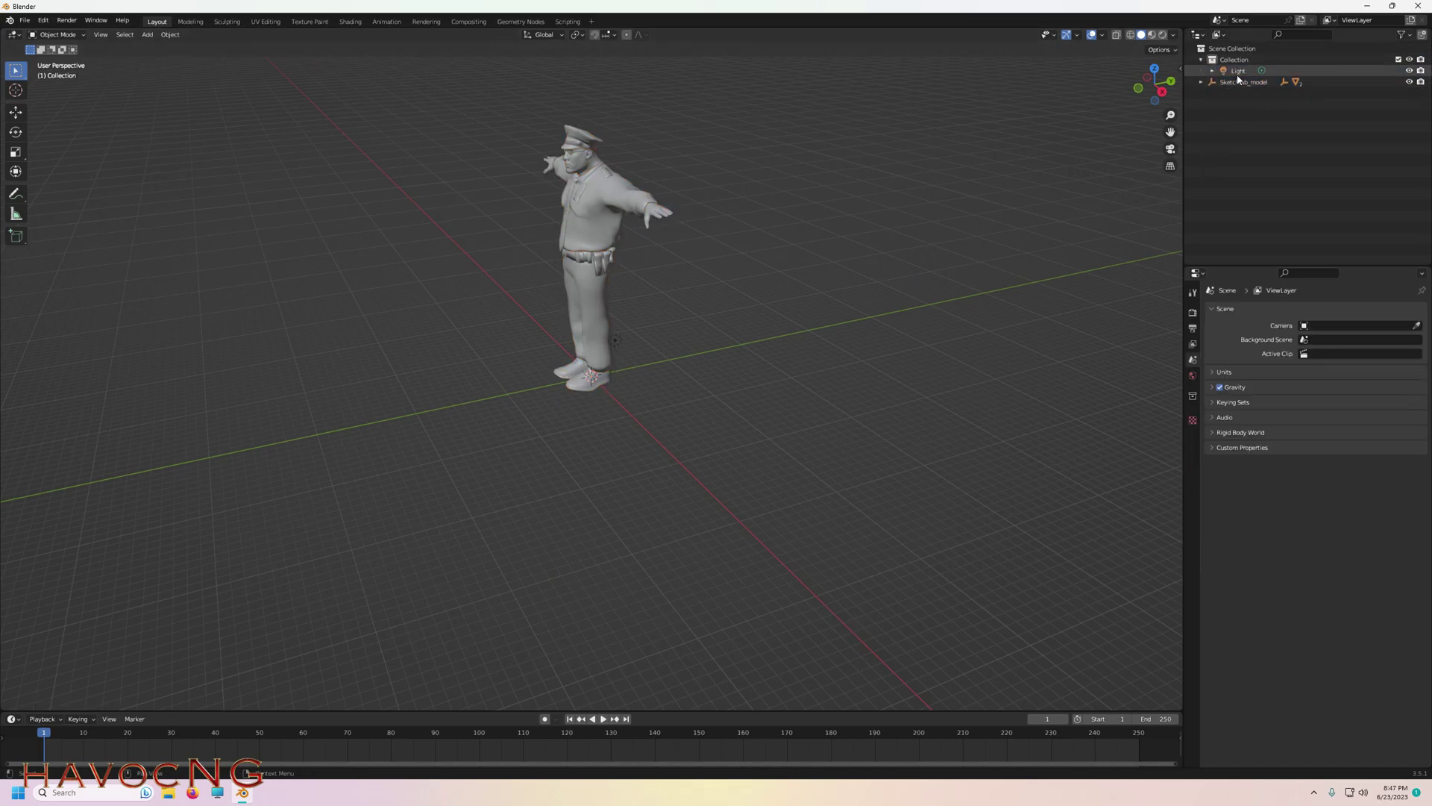
key(x)
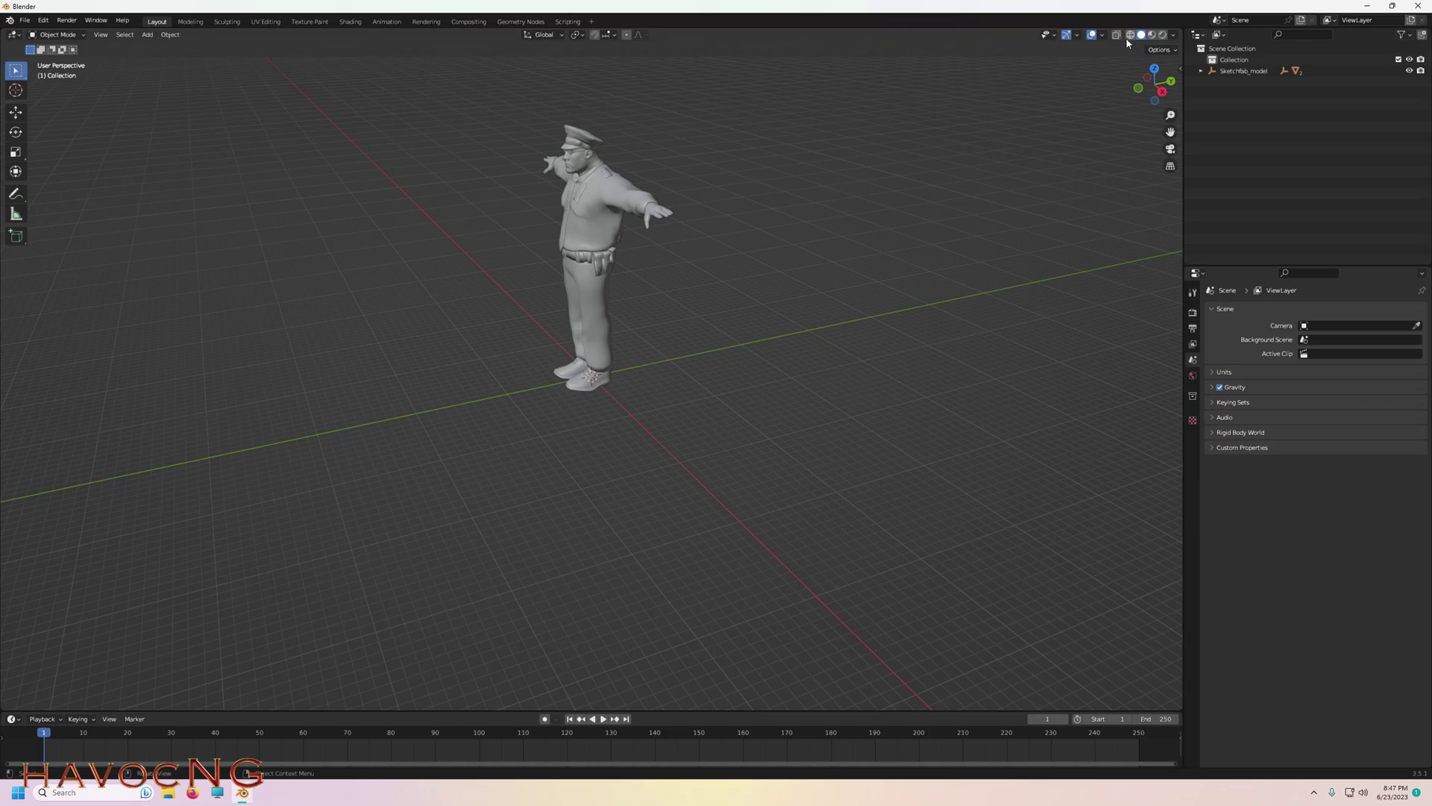
- Switch to Material Preview to see the textured uniform, then box-select the whole model
click(1152, 36)
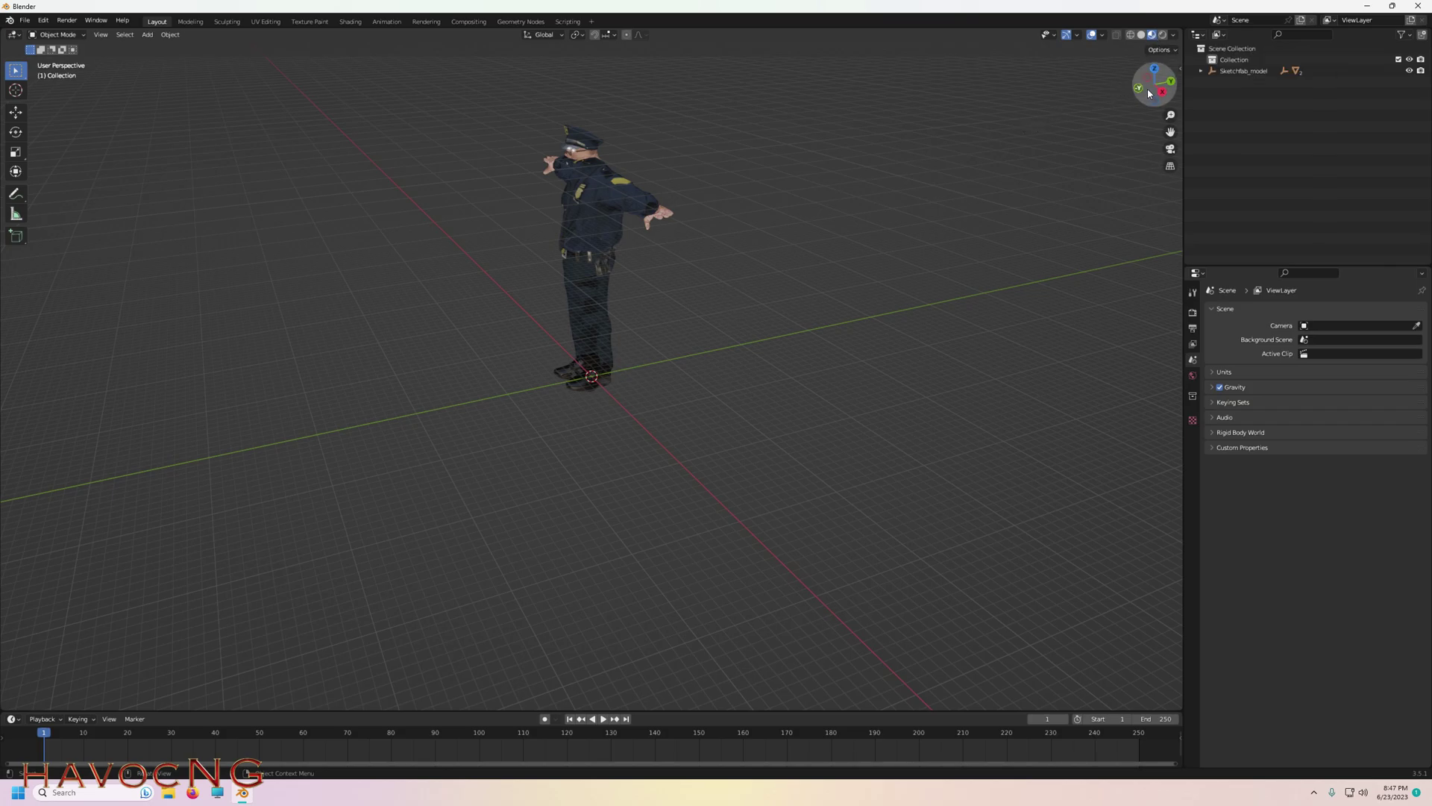
drag(1152, 83, 1132, 86)
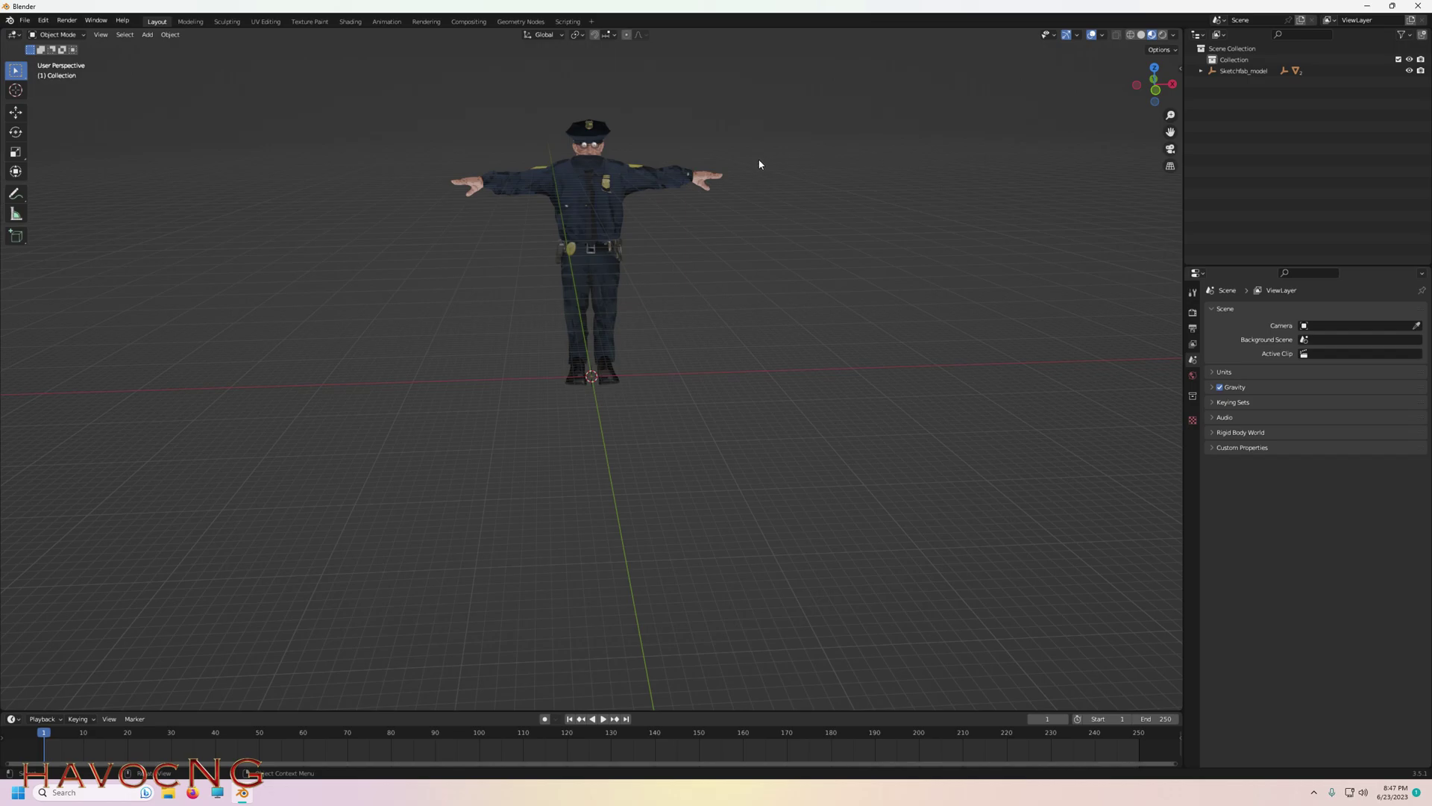
scroll(768, 162, up, 2)
drag(1170, 131, 1170, 224)
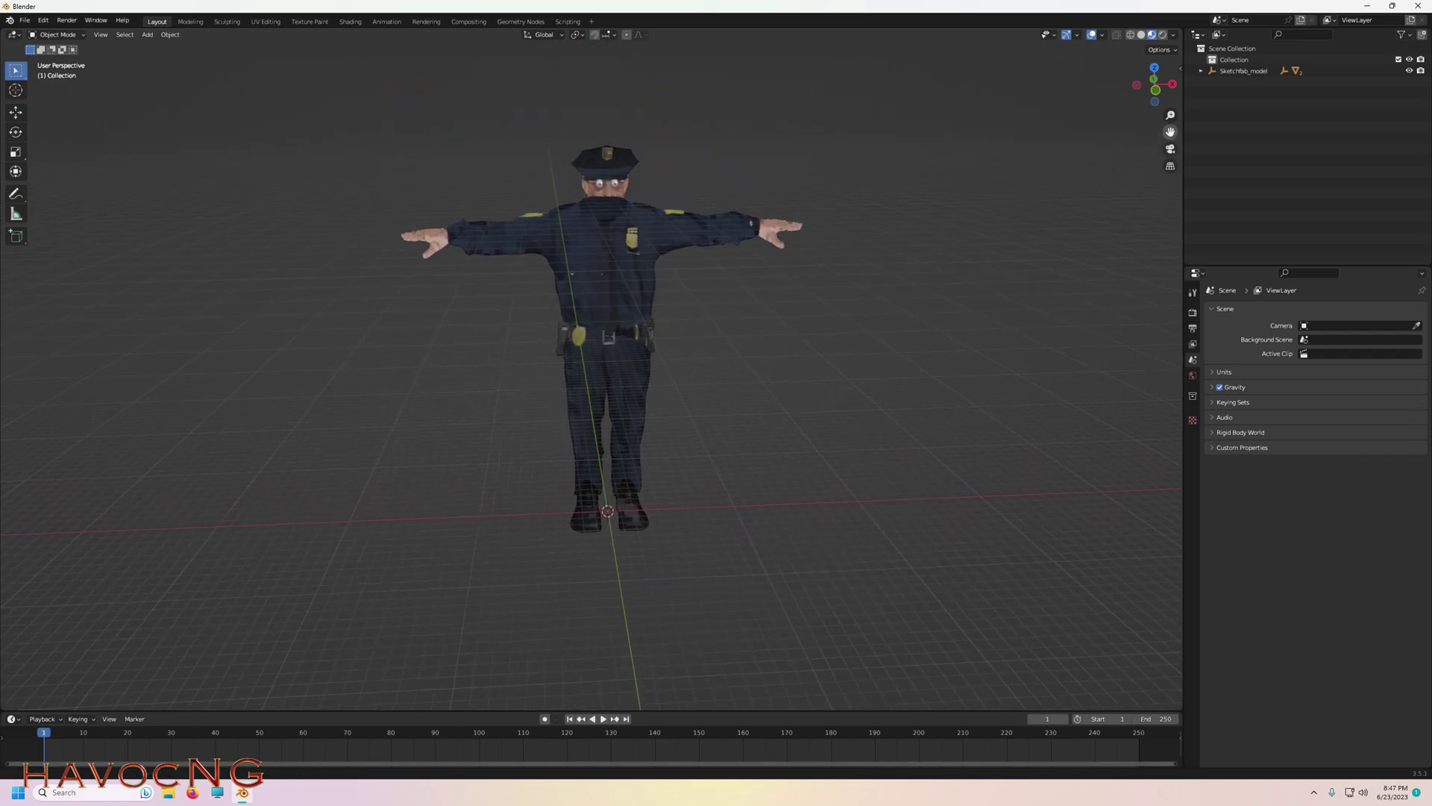
scroll(841, 203, up, 2)
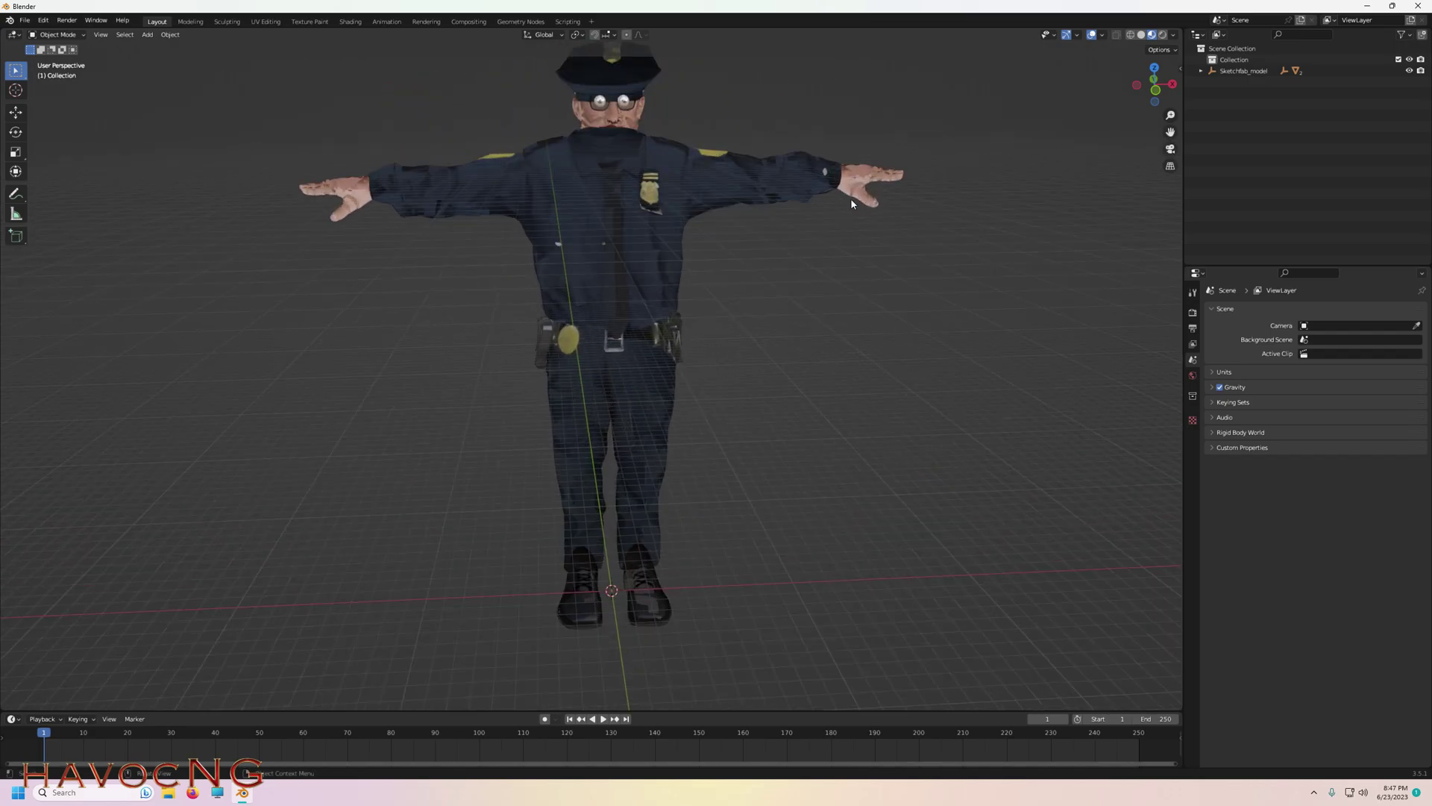
mouse_move(1155, 84)
mouse_down()
mouse_move(1075, 104)
mouse_move(1134, 96)
mouse_up()
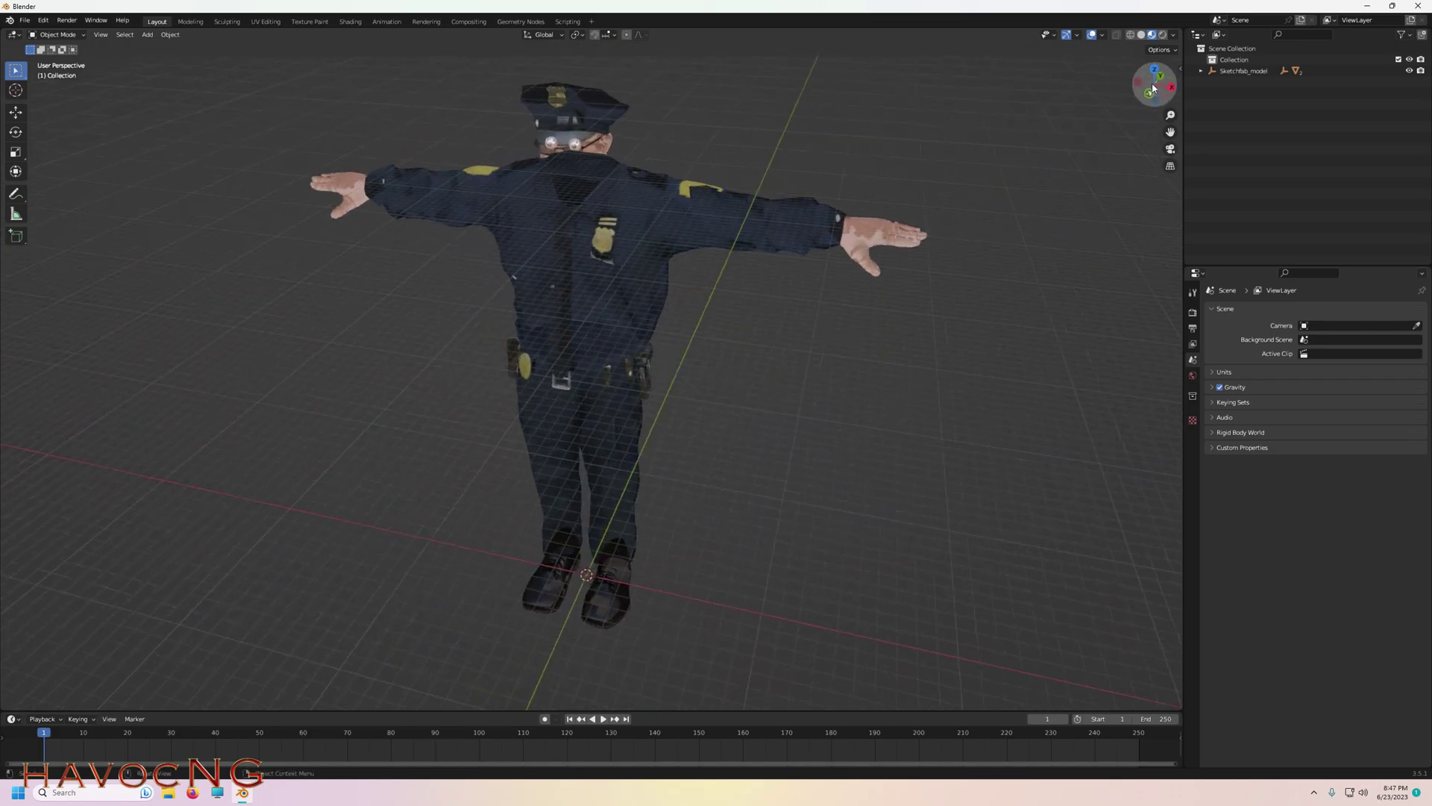
scroll(834, 227, down, 2)
drag(338, 214, 897, 618)
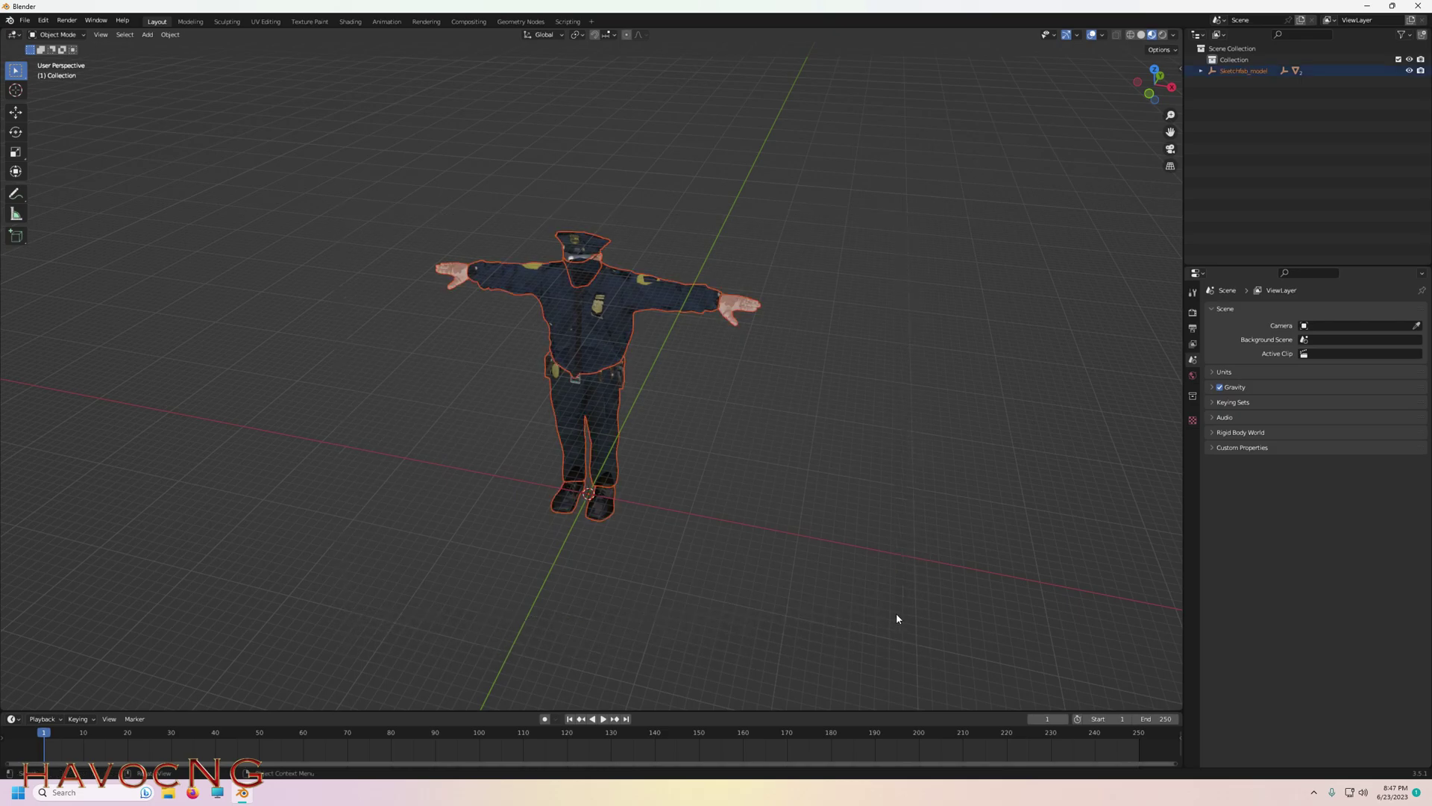
- Start a Collada (.dae) export and create a new badcop folder in Downloads
click(25, 20)
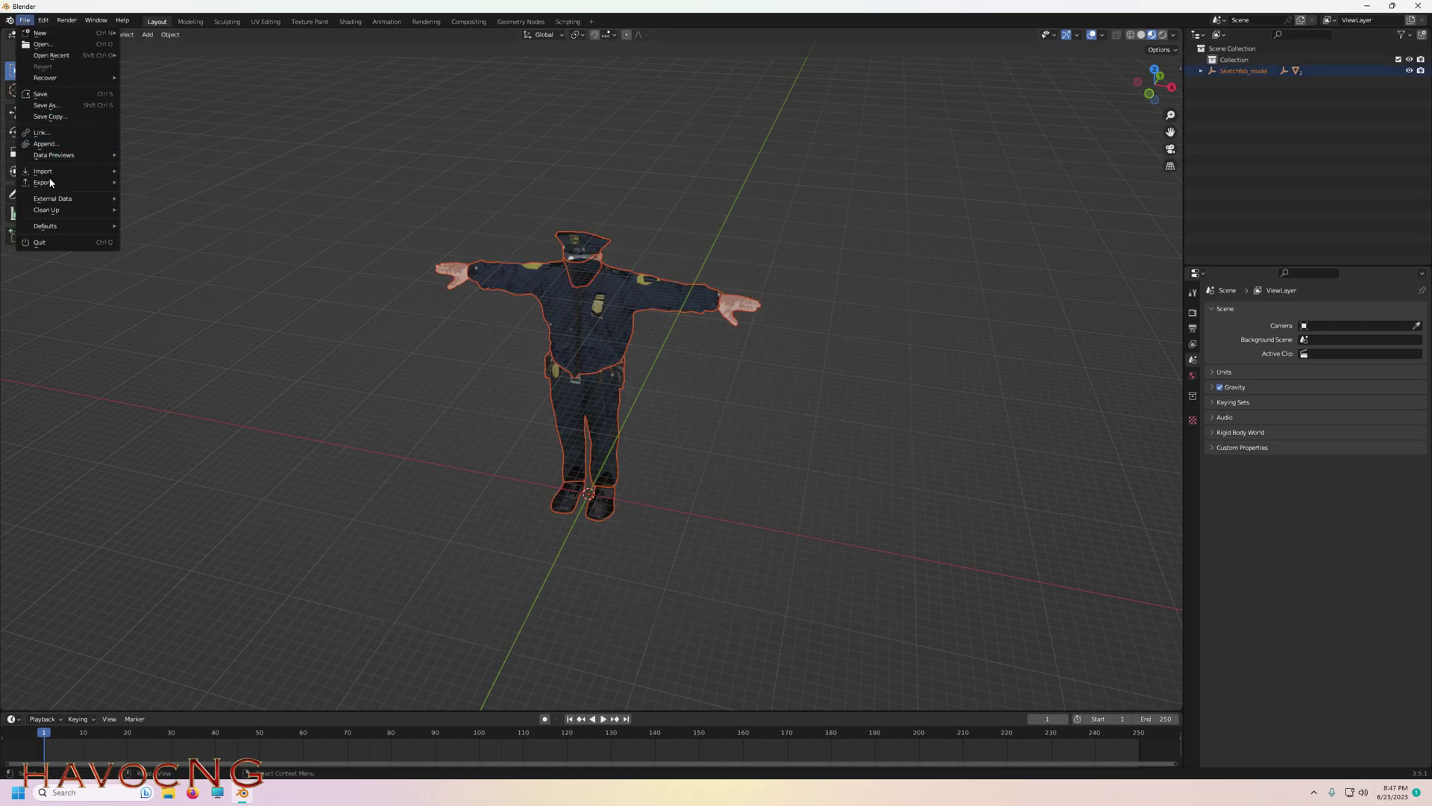
mouse_move(45, 184)
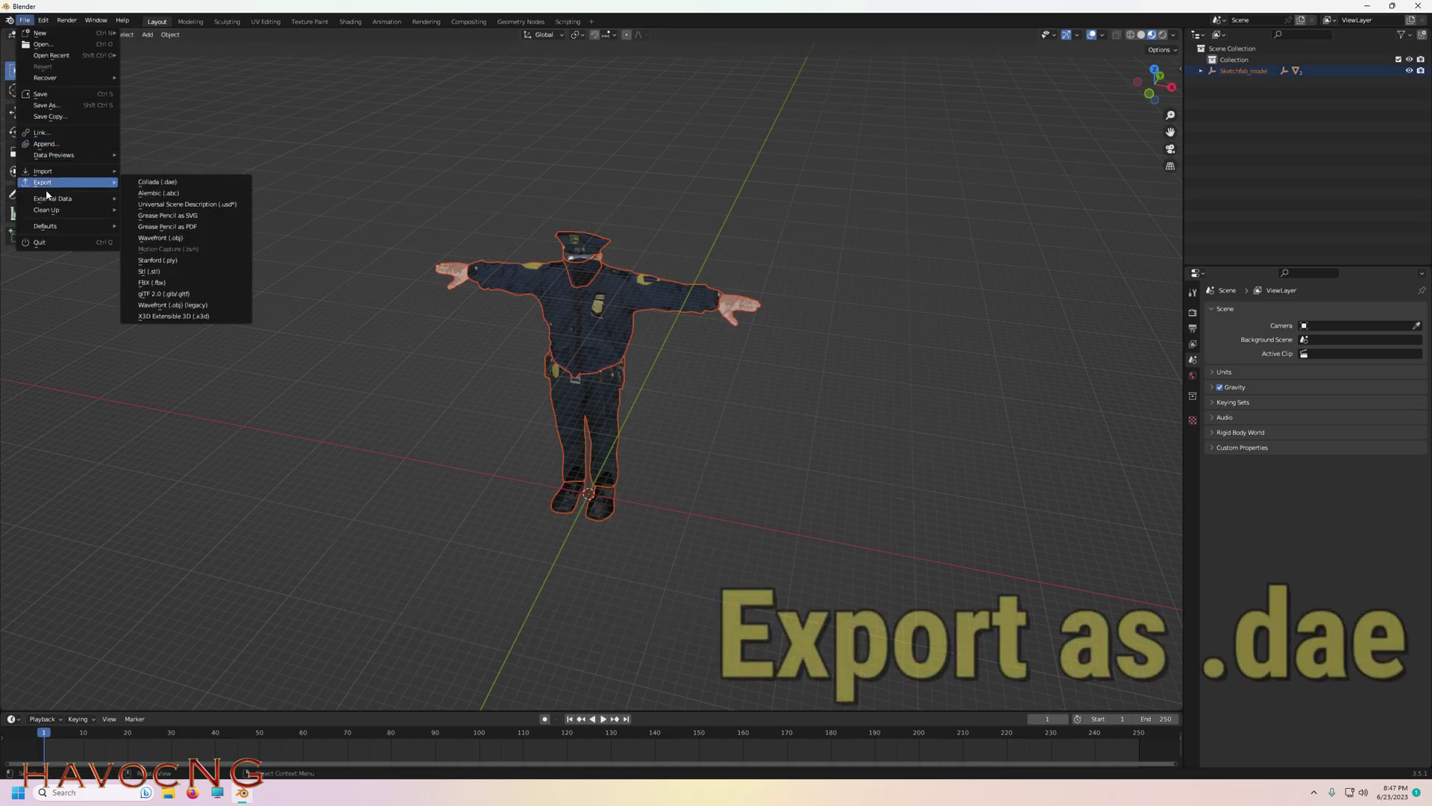
click(164, 183)
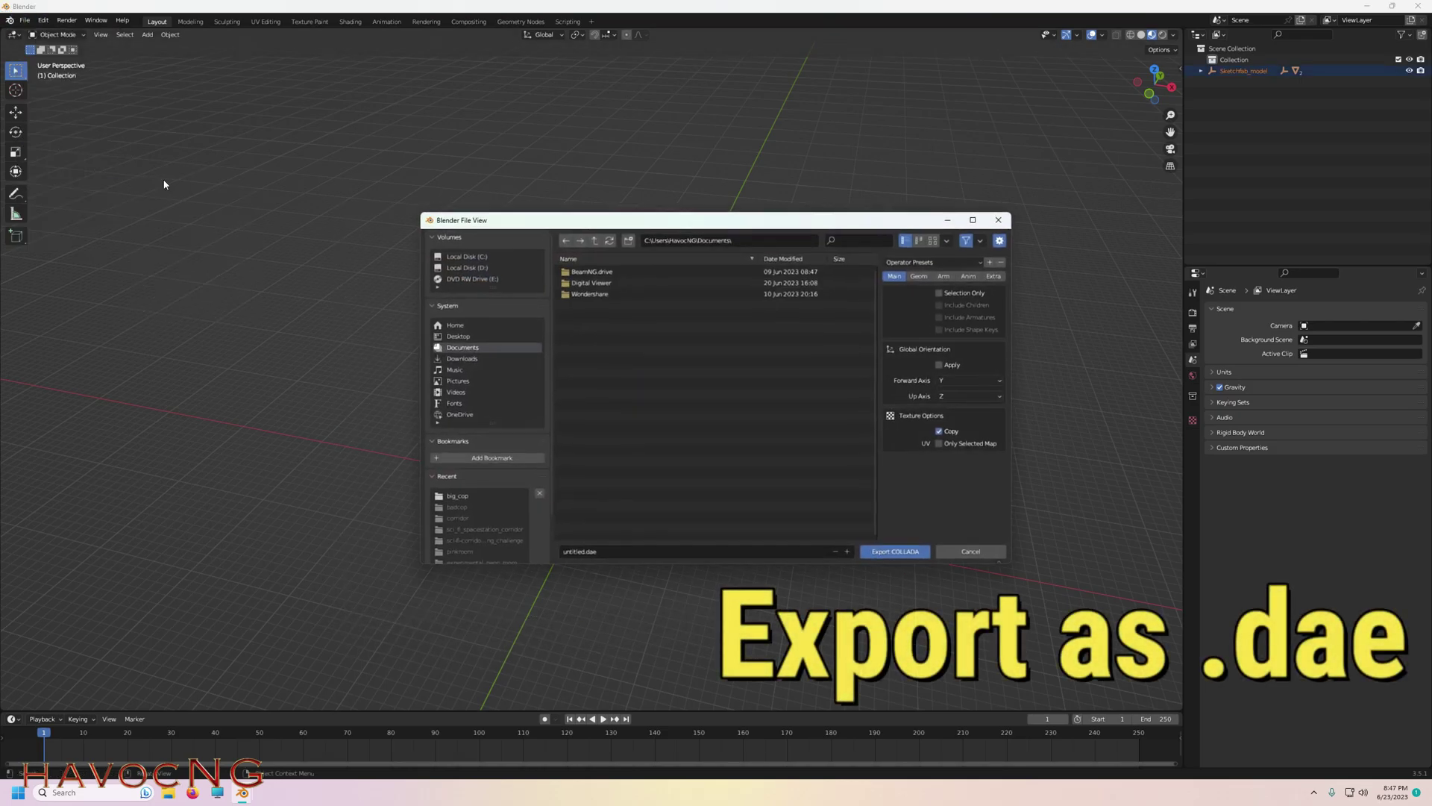
click(461, 358)
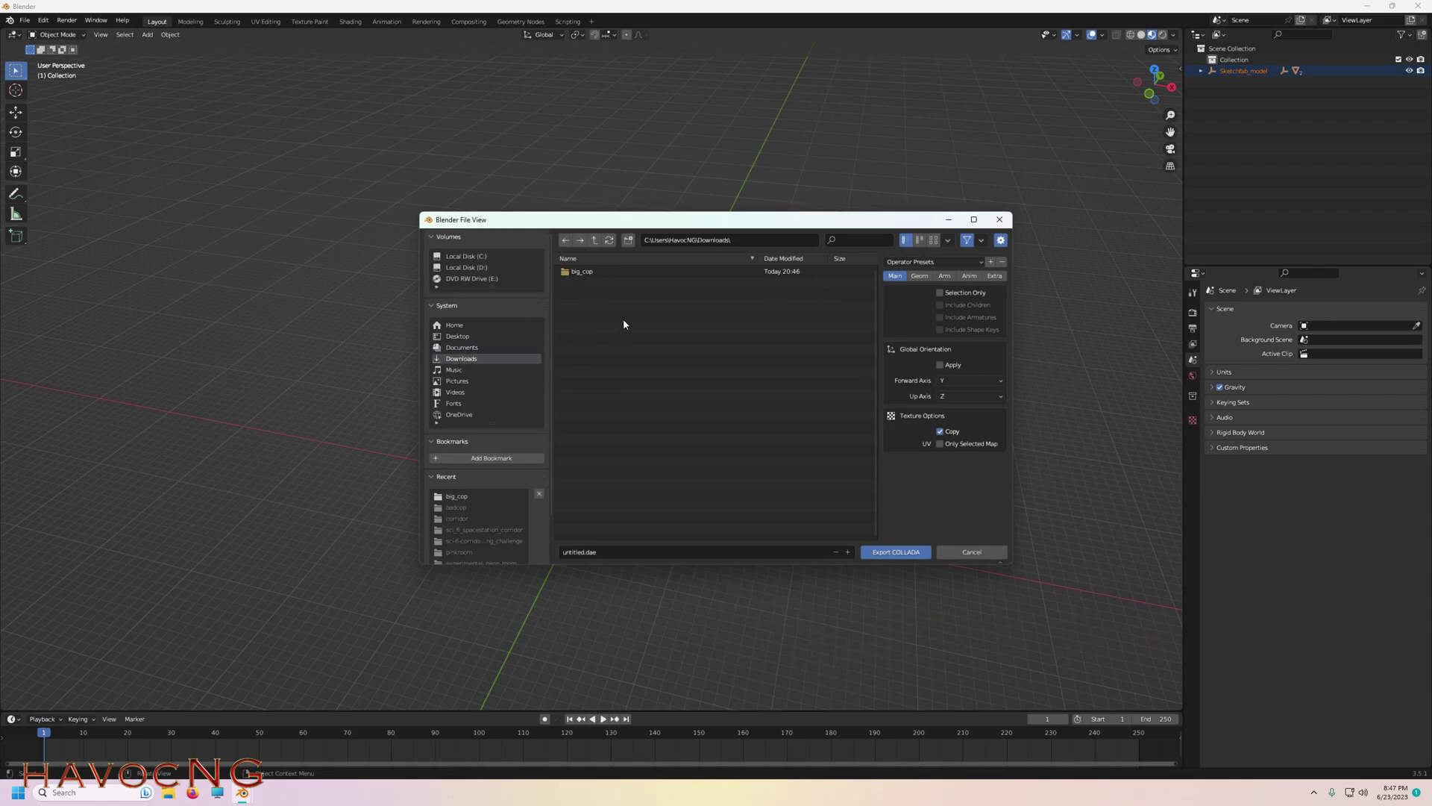
click(628, 240)
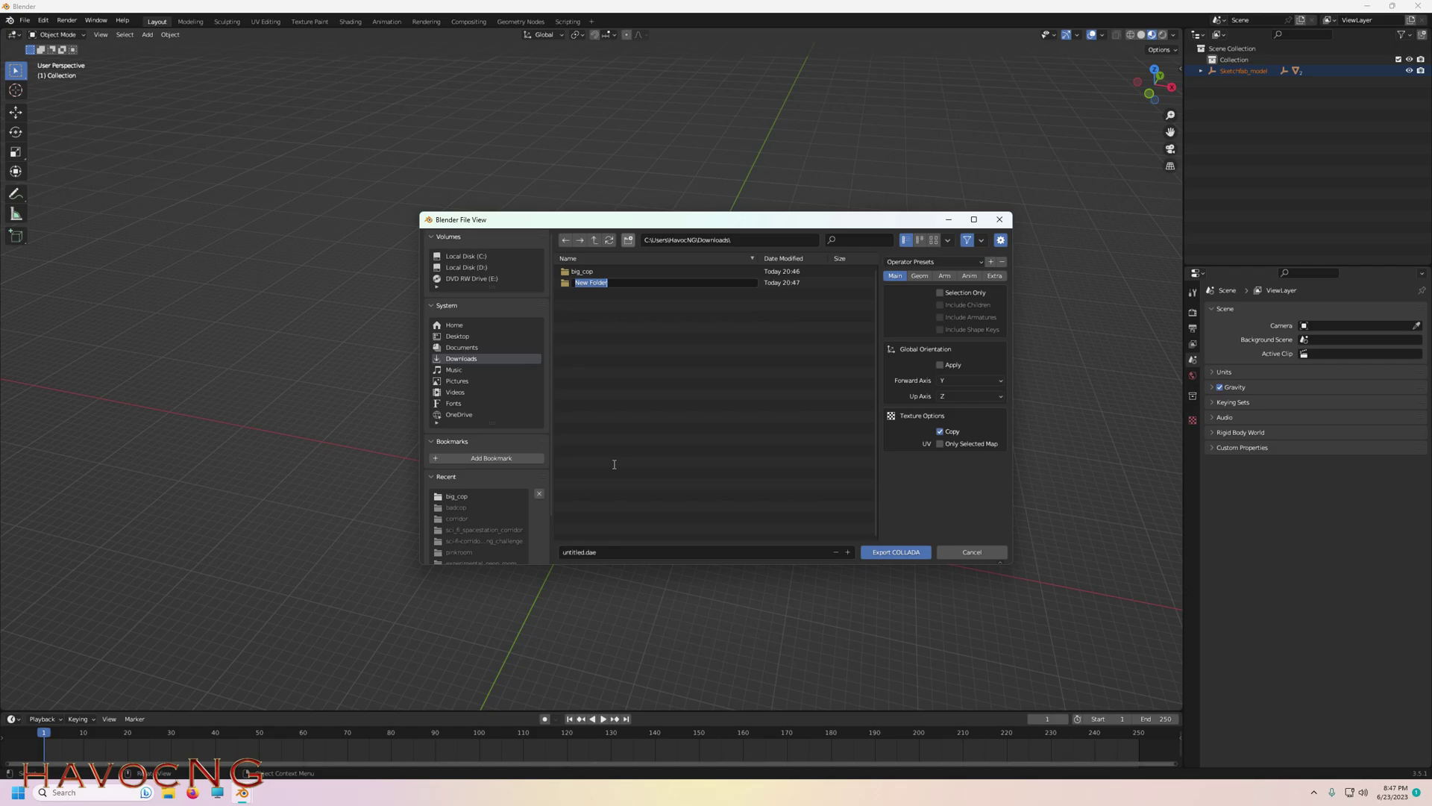
text(badcop)
key(Return)
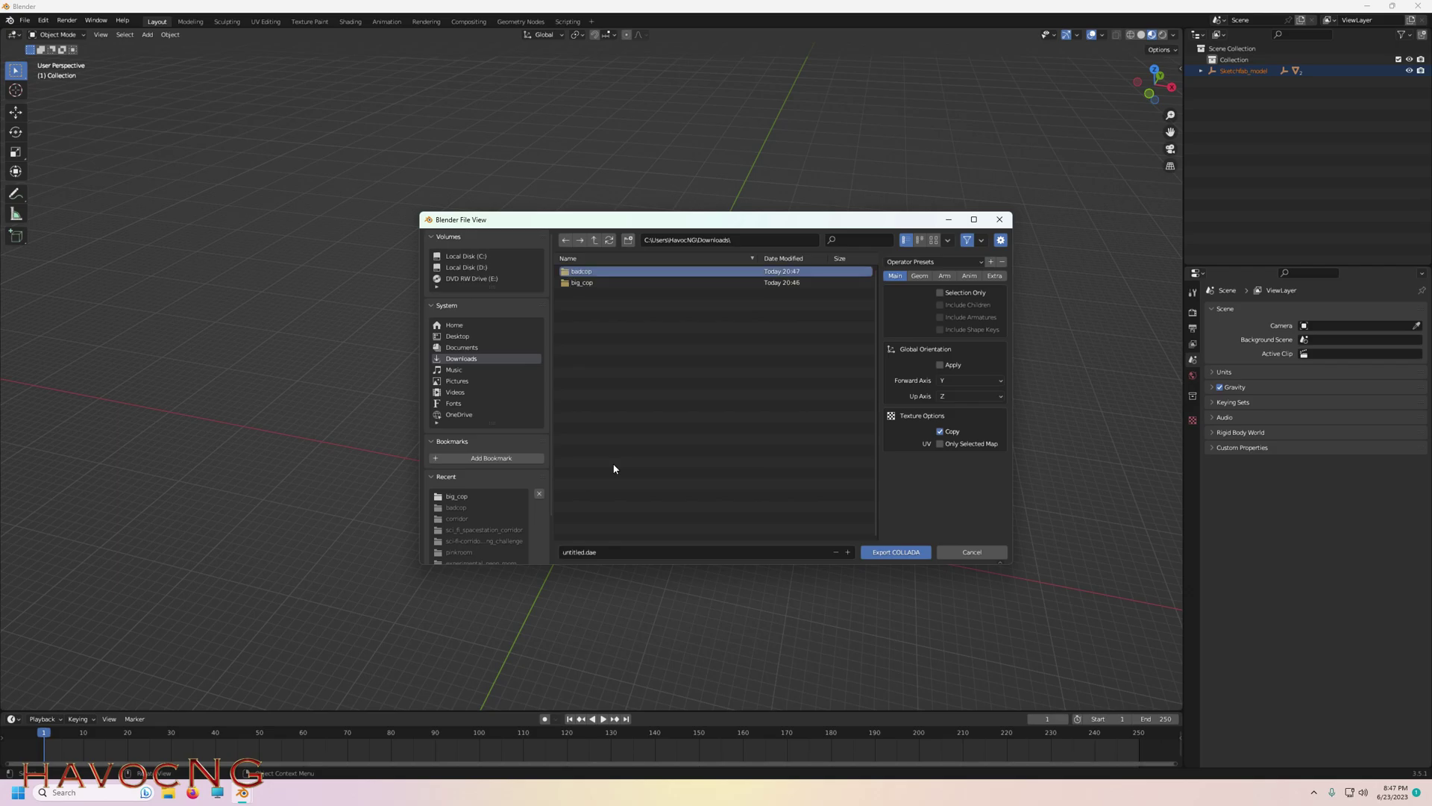
- Export the model into badcop as meancop.dae with Selection Only enabled
double_click(589, 273)
click(597, 552)
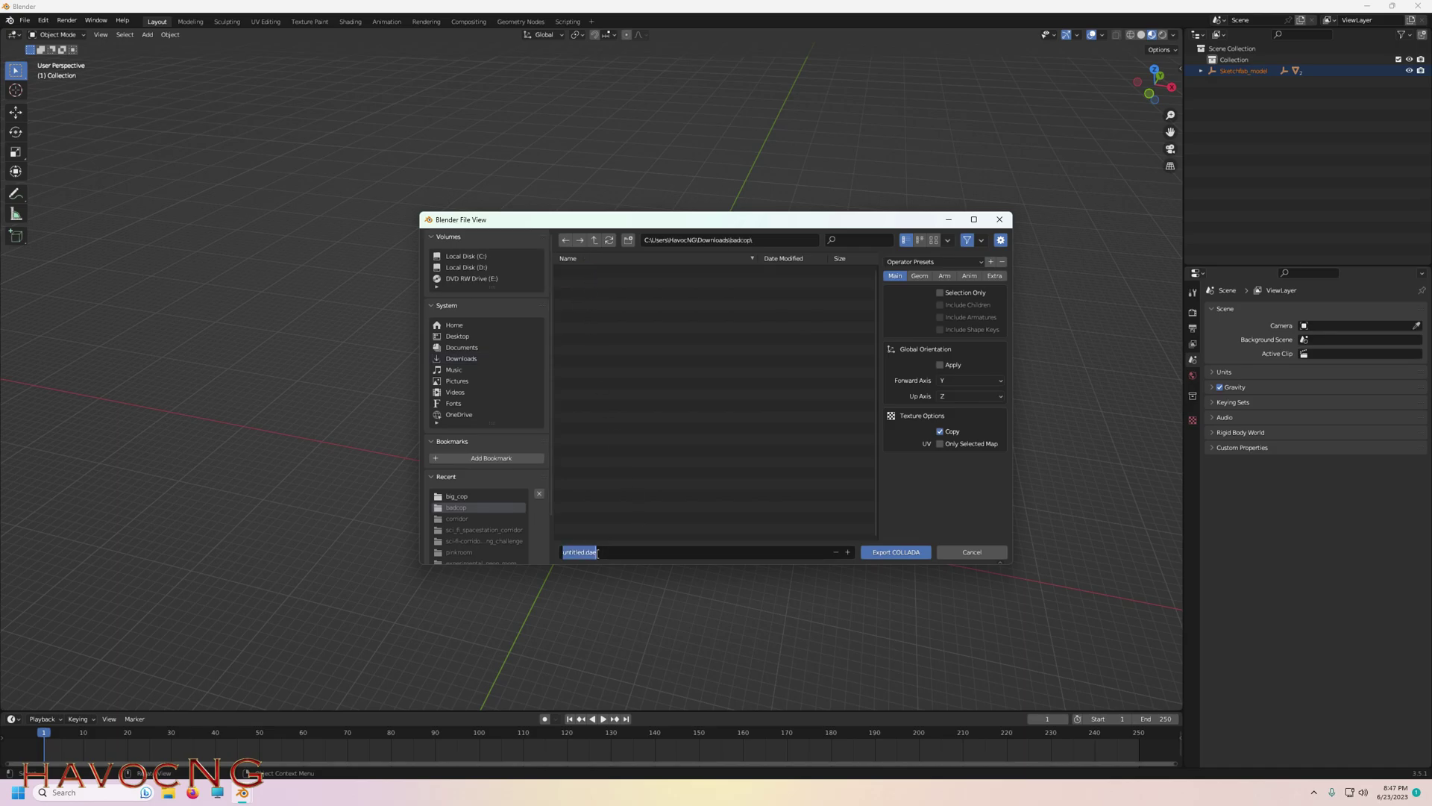
text(meancop)
click(939, 293)
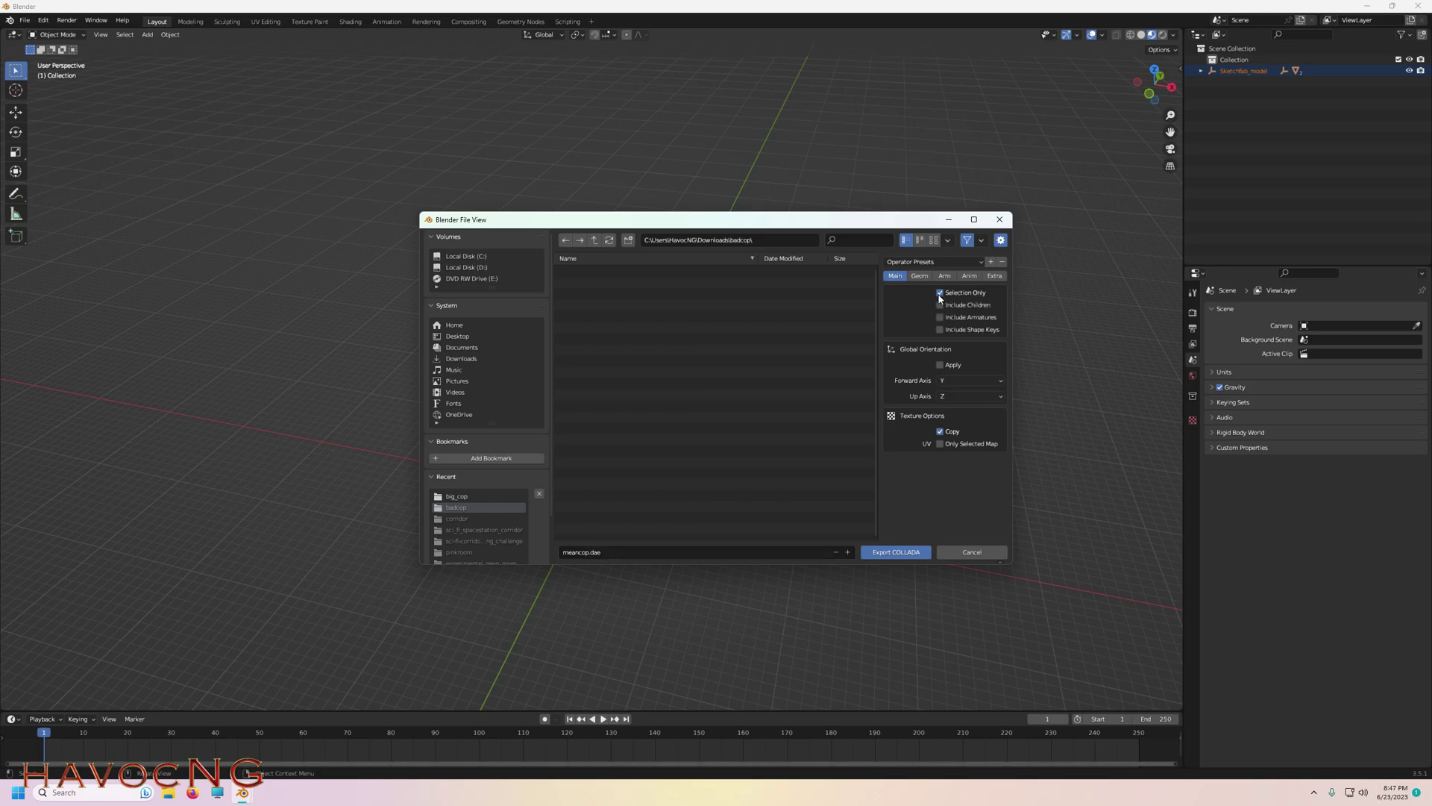
click(898, 552)
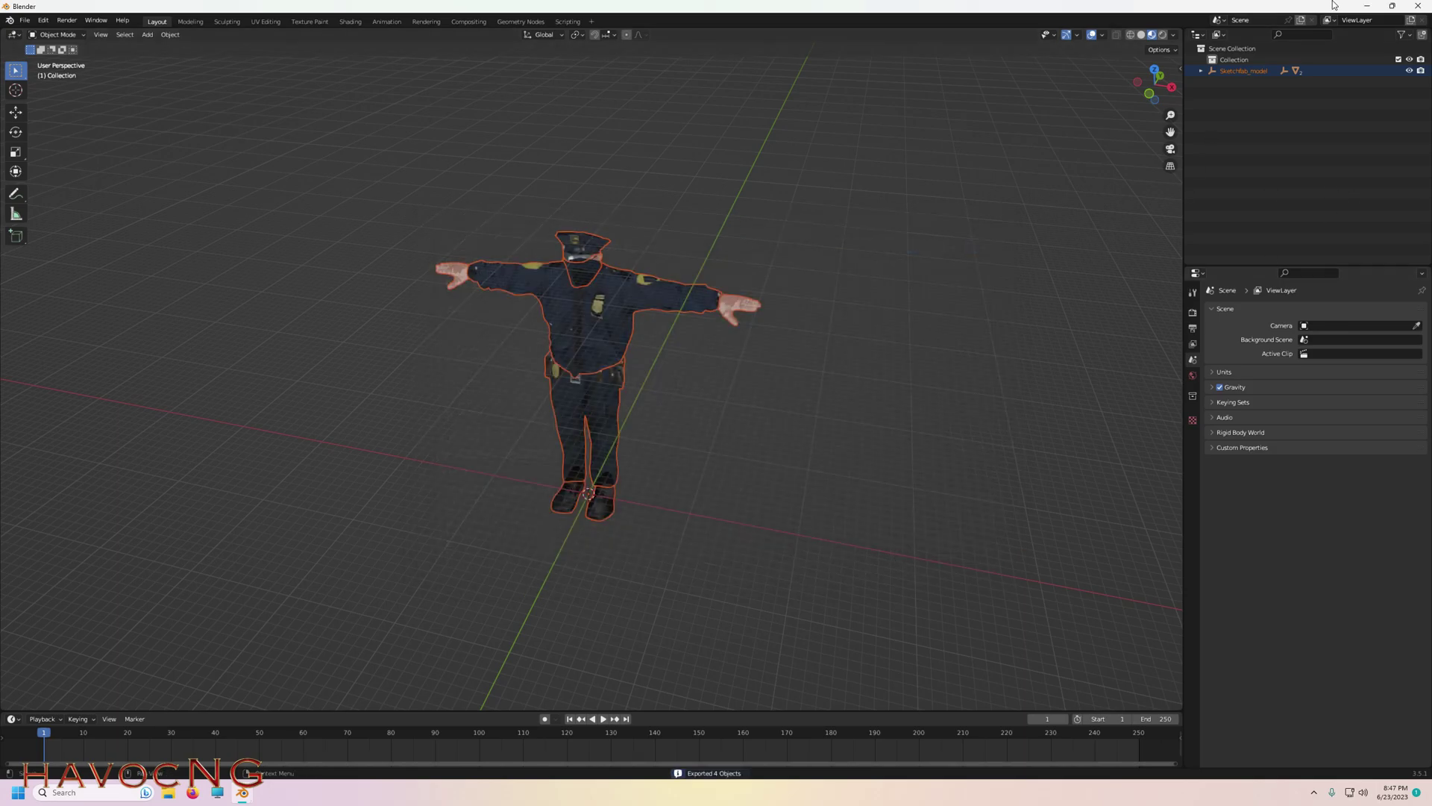
- Open File Explorer and check the badcop folder in Downloads
click(1367, 6)
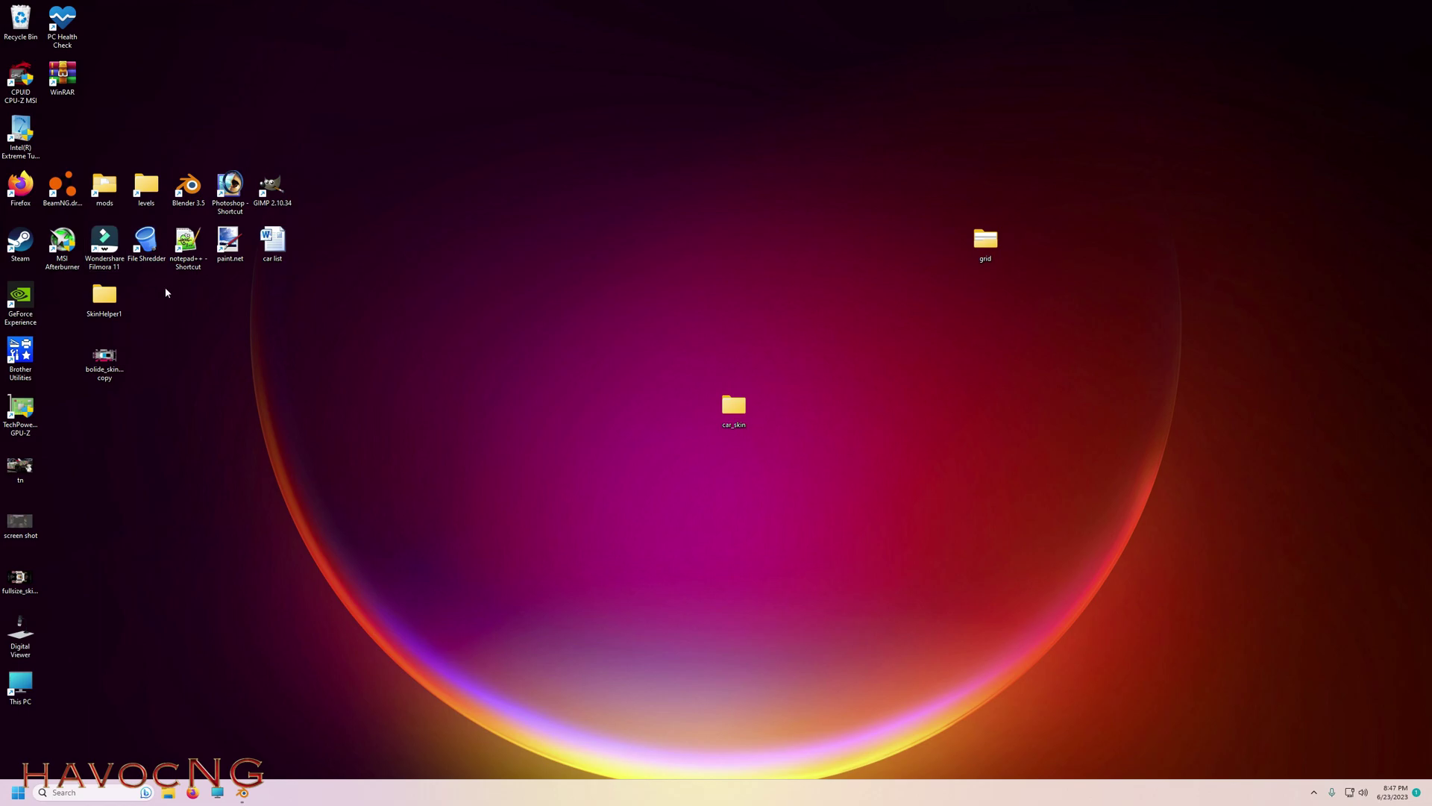
click(217, 792)
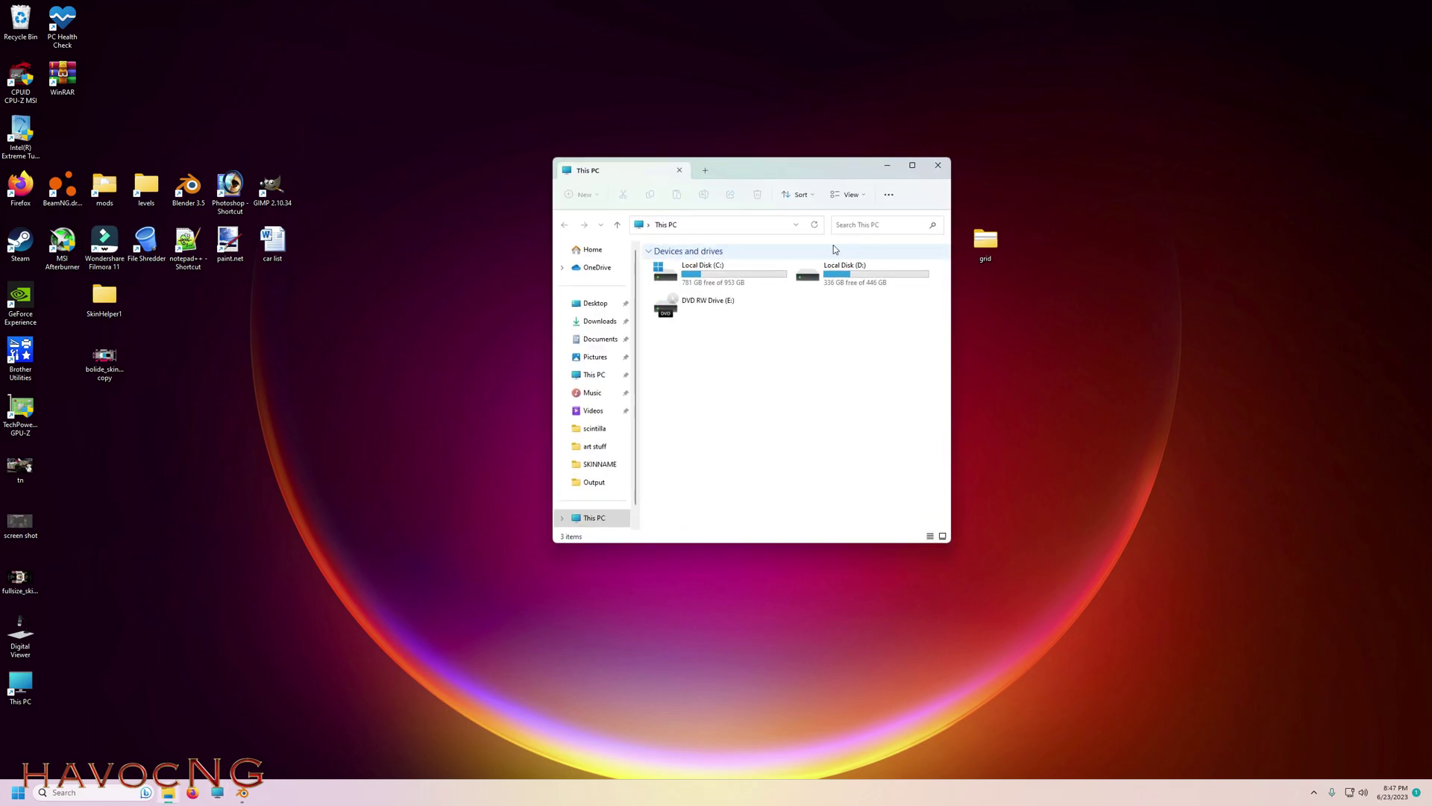
click(604, 322)
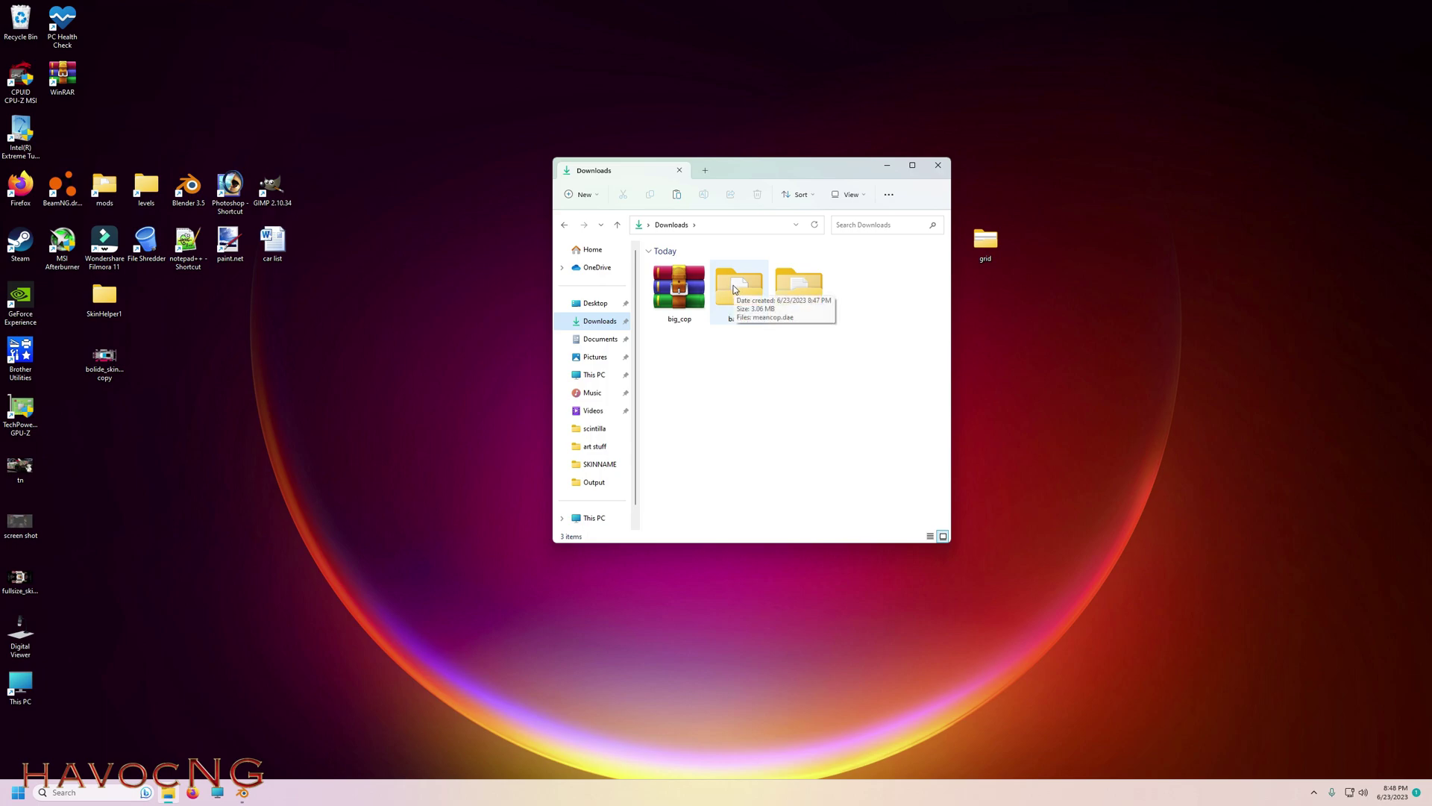
double_click(734, 289)
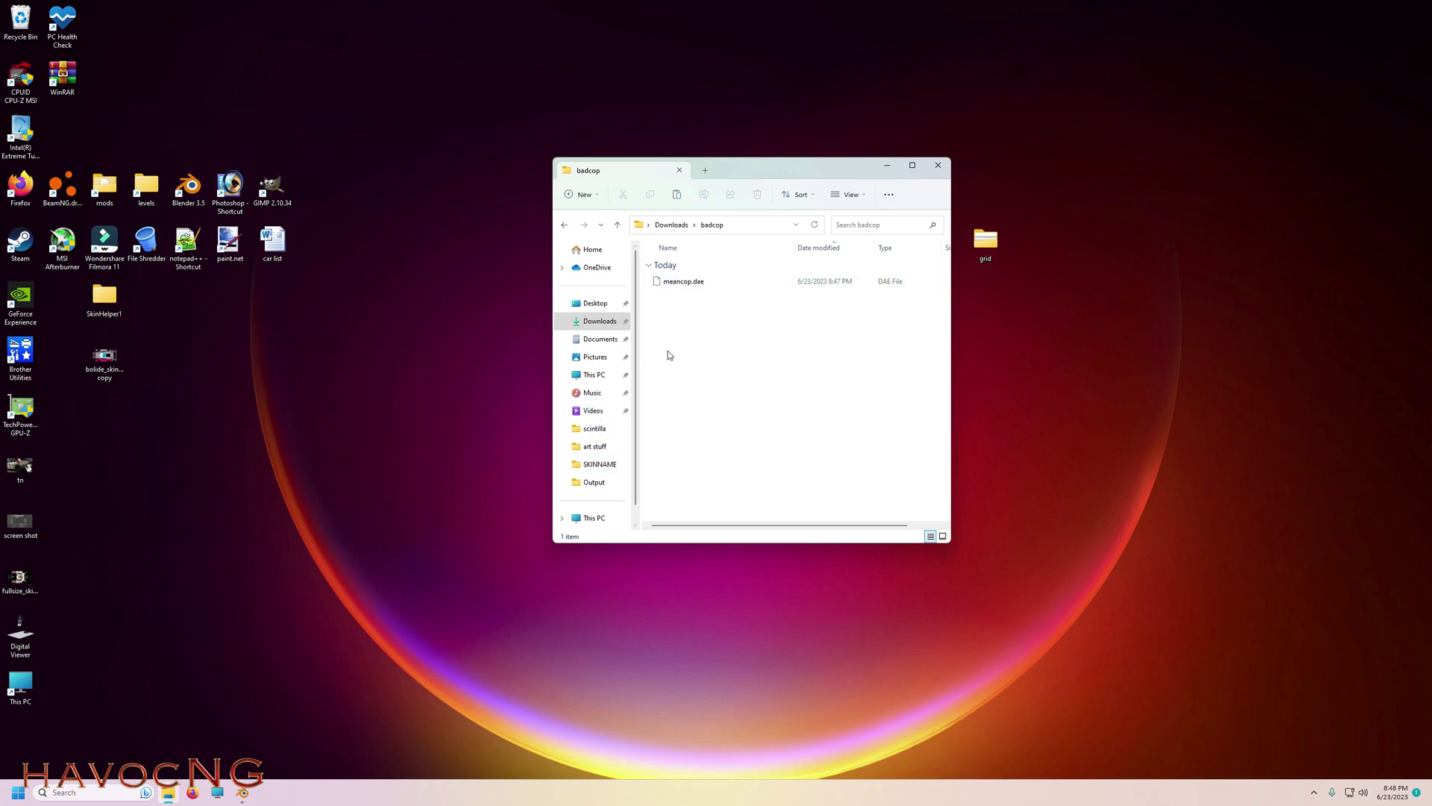
click(566, 226)
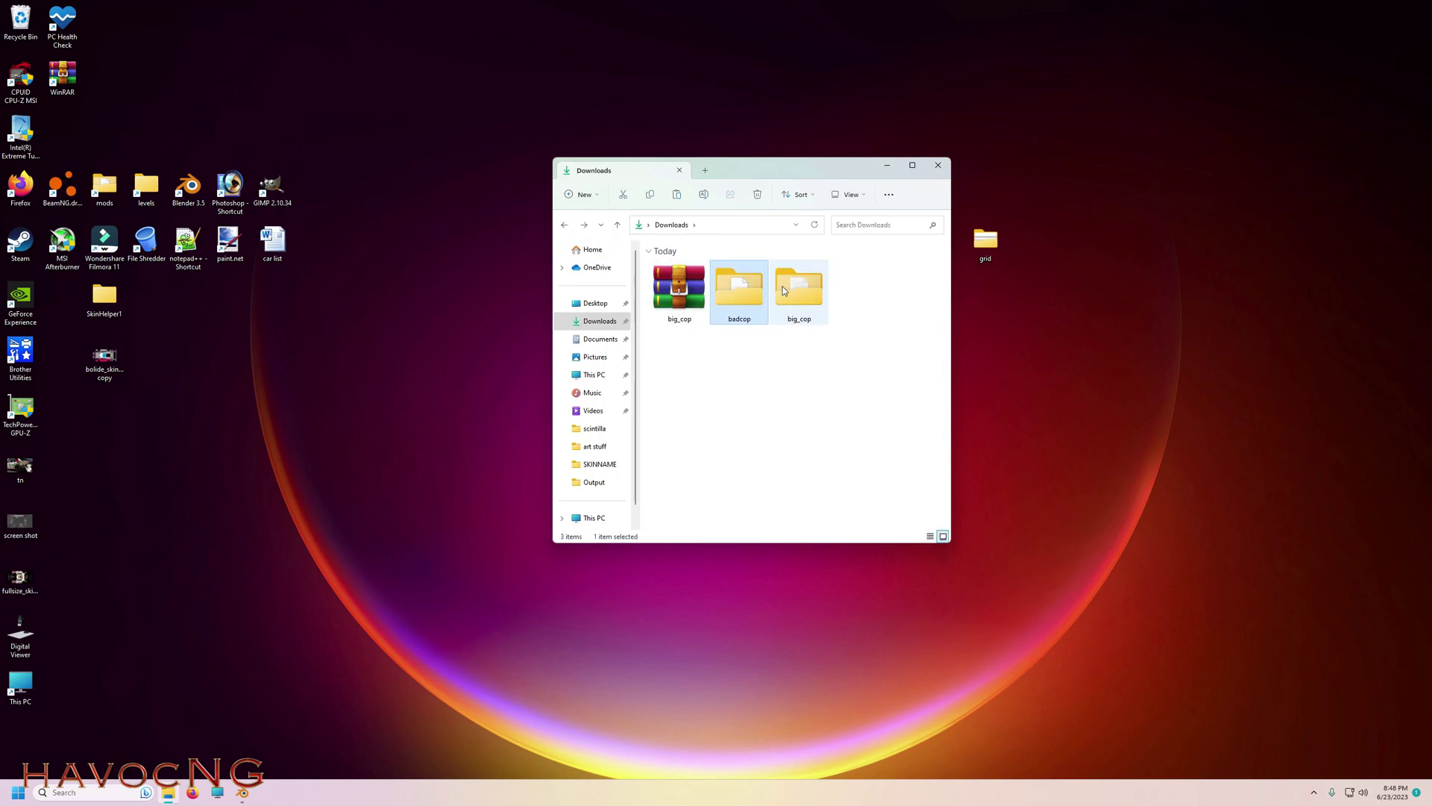
- Copy the textures folder from big_cop and paste it into badcop
double_click(800, 288)
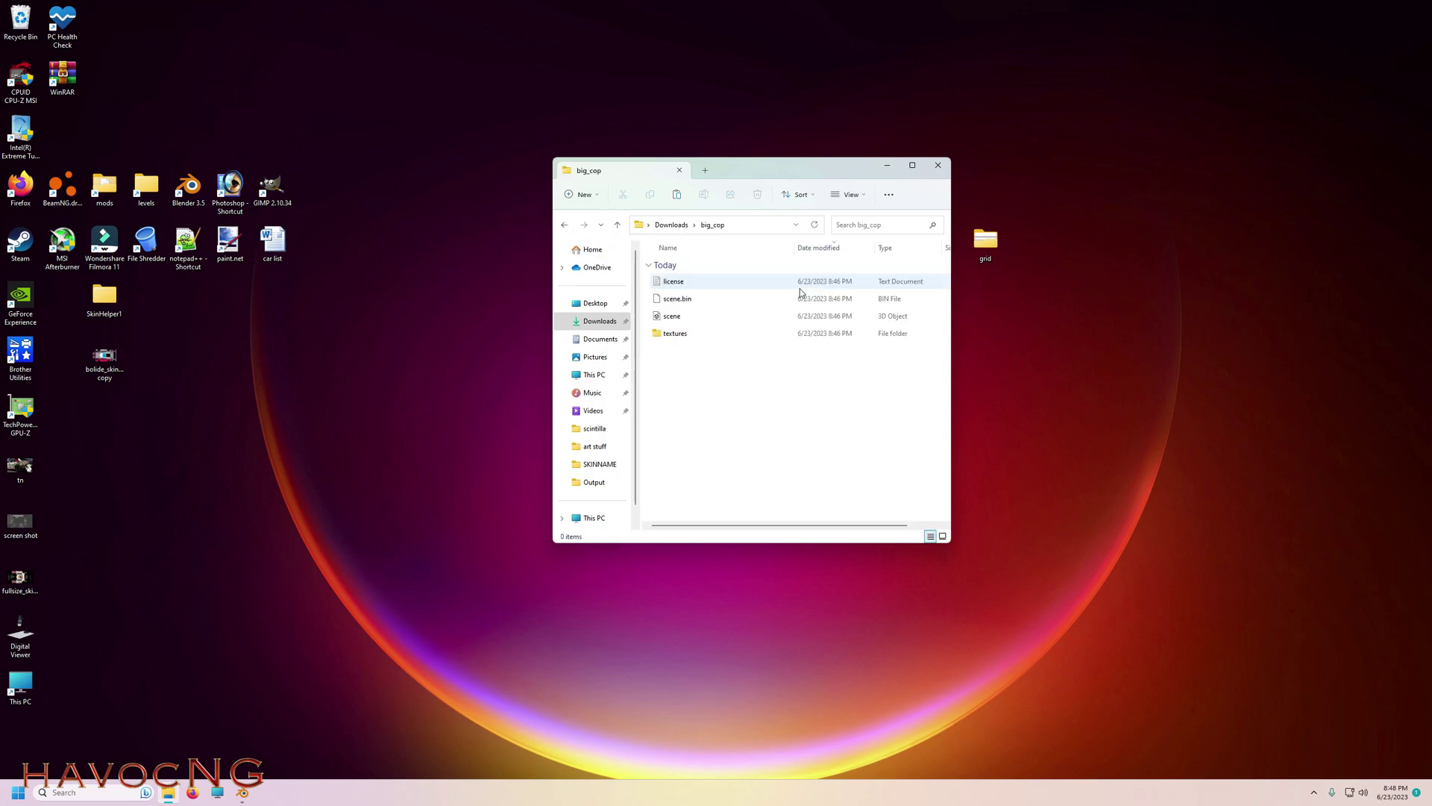
click(674, 333)
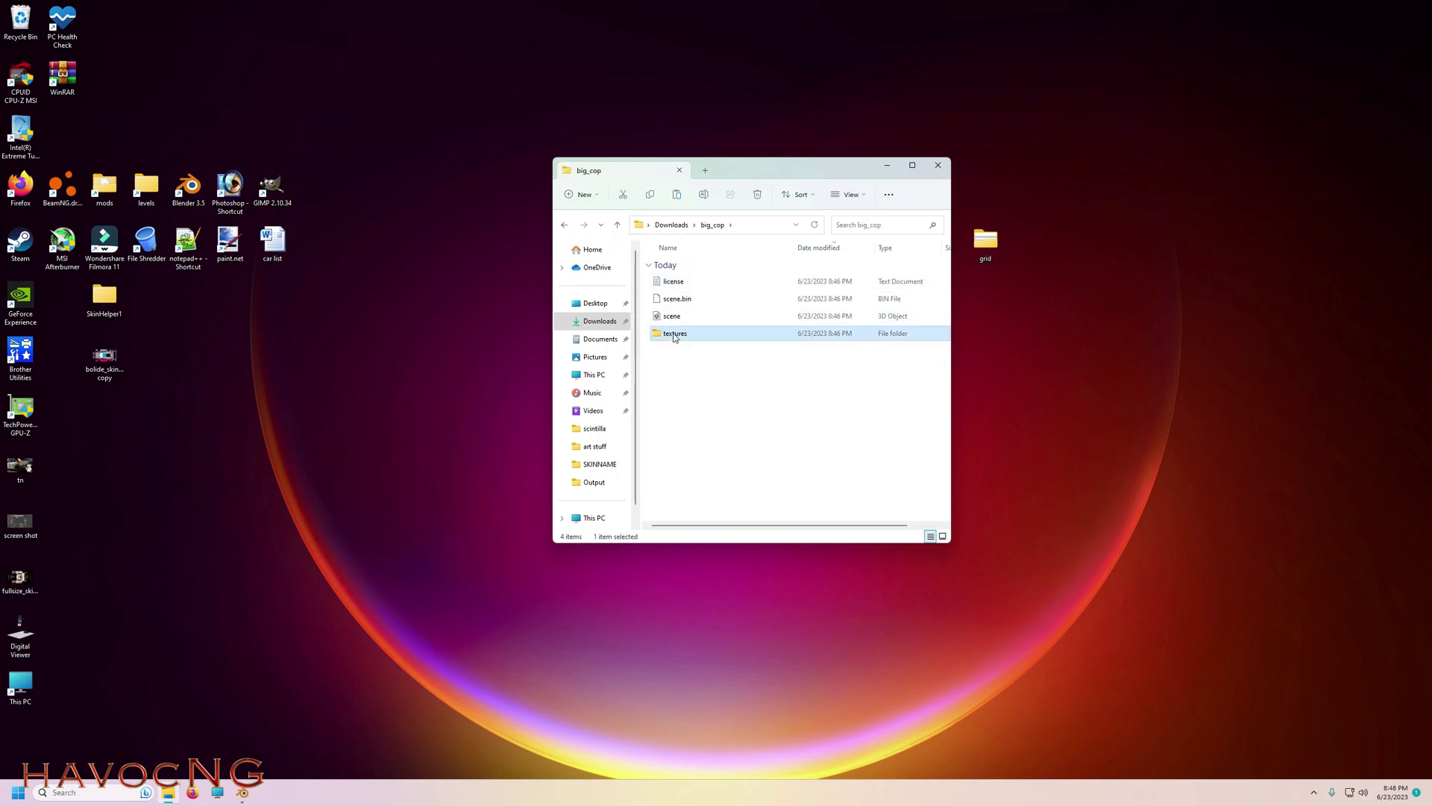
key(ctrl+c)
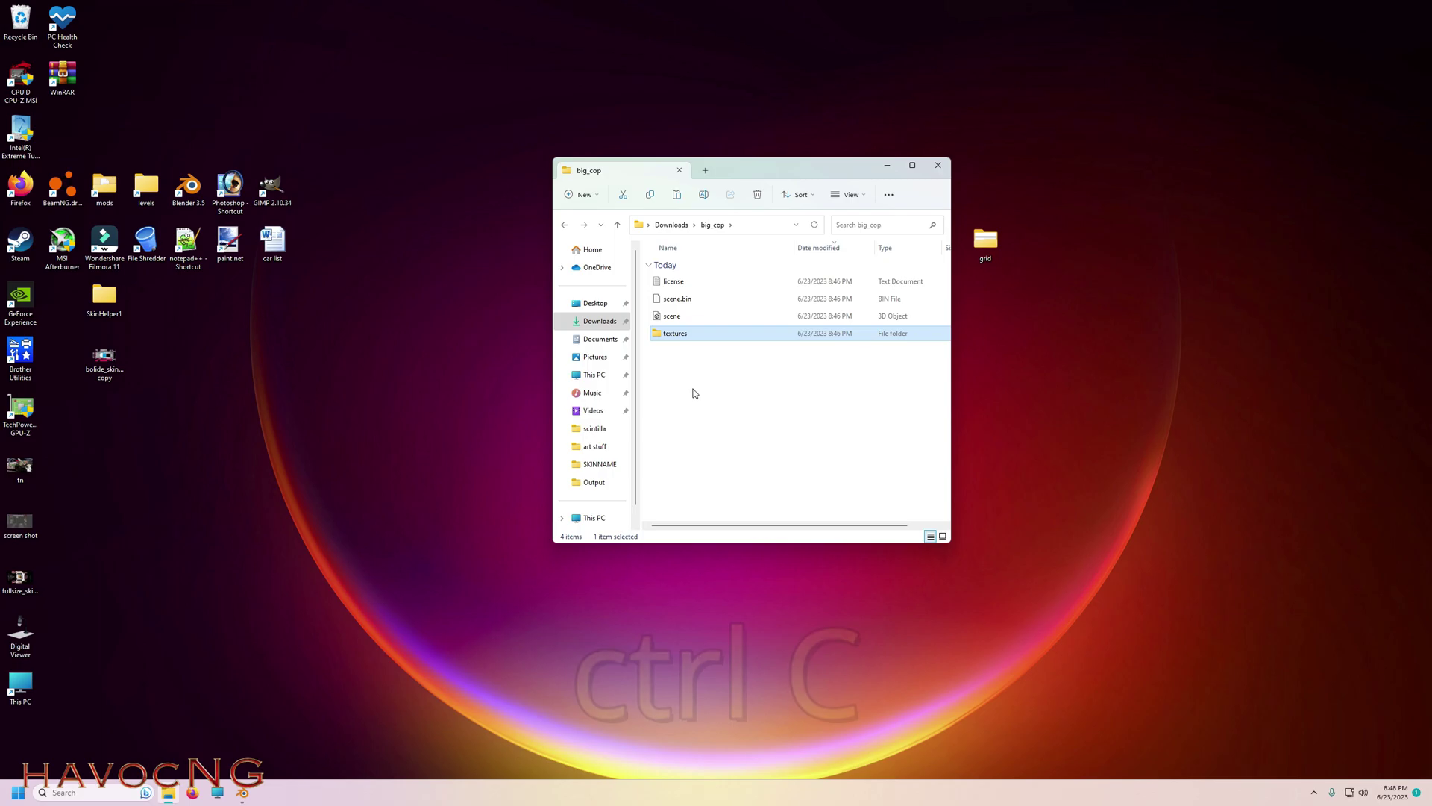
click(565, 227)
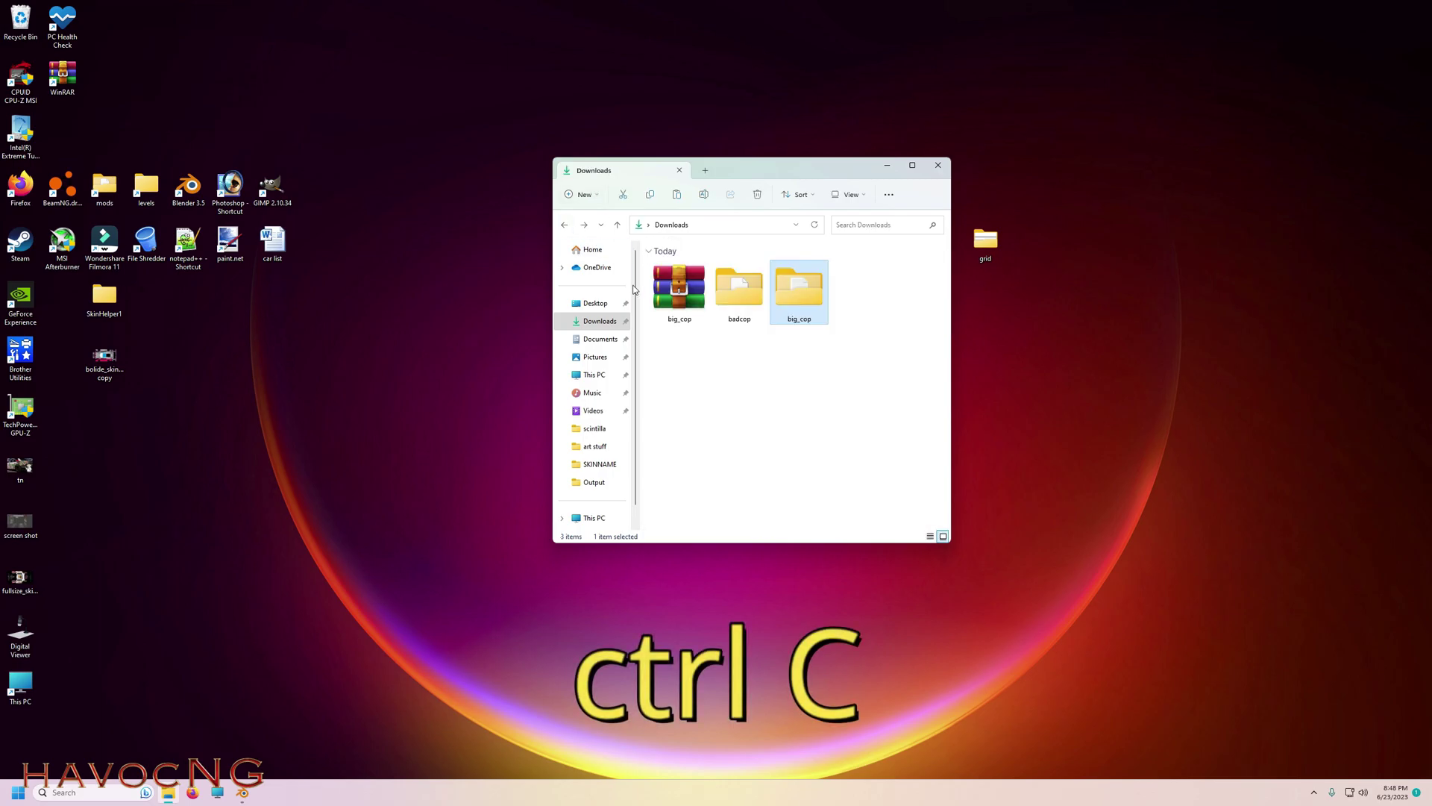
double_click(726, 295)
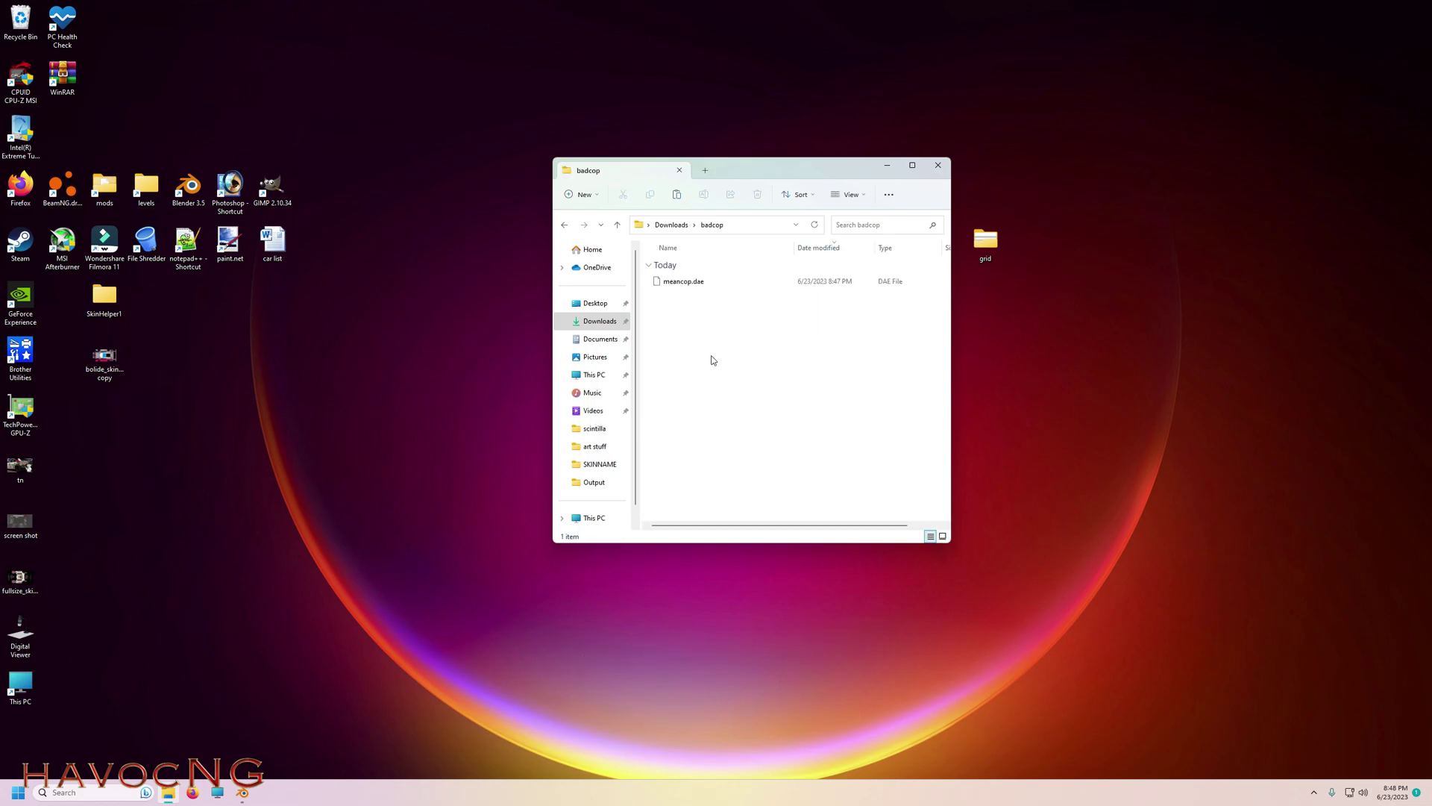
key(ctrl+v)
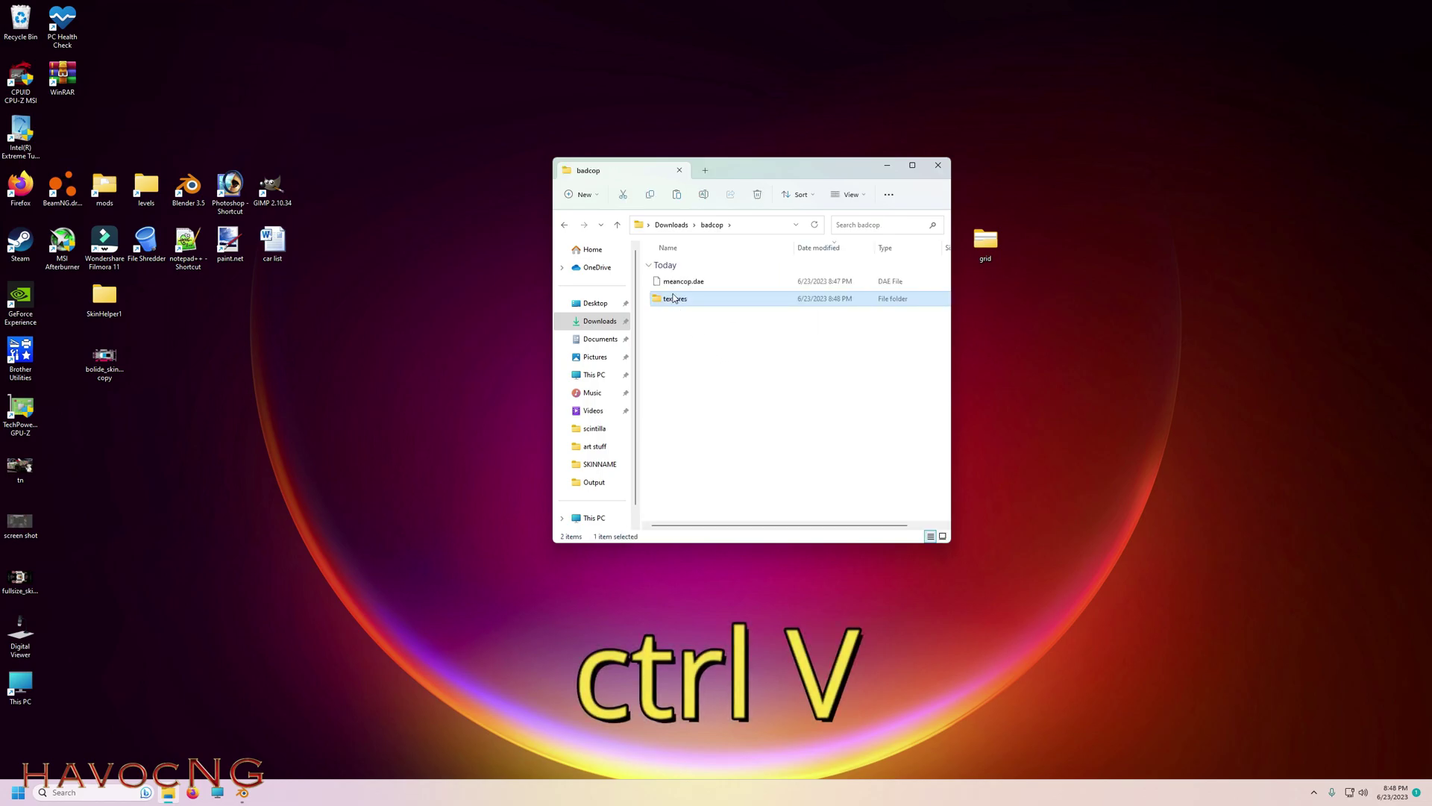
- Preview badcop's textures as Large icons, then return to the badcop folder
double_click(669, 300)
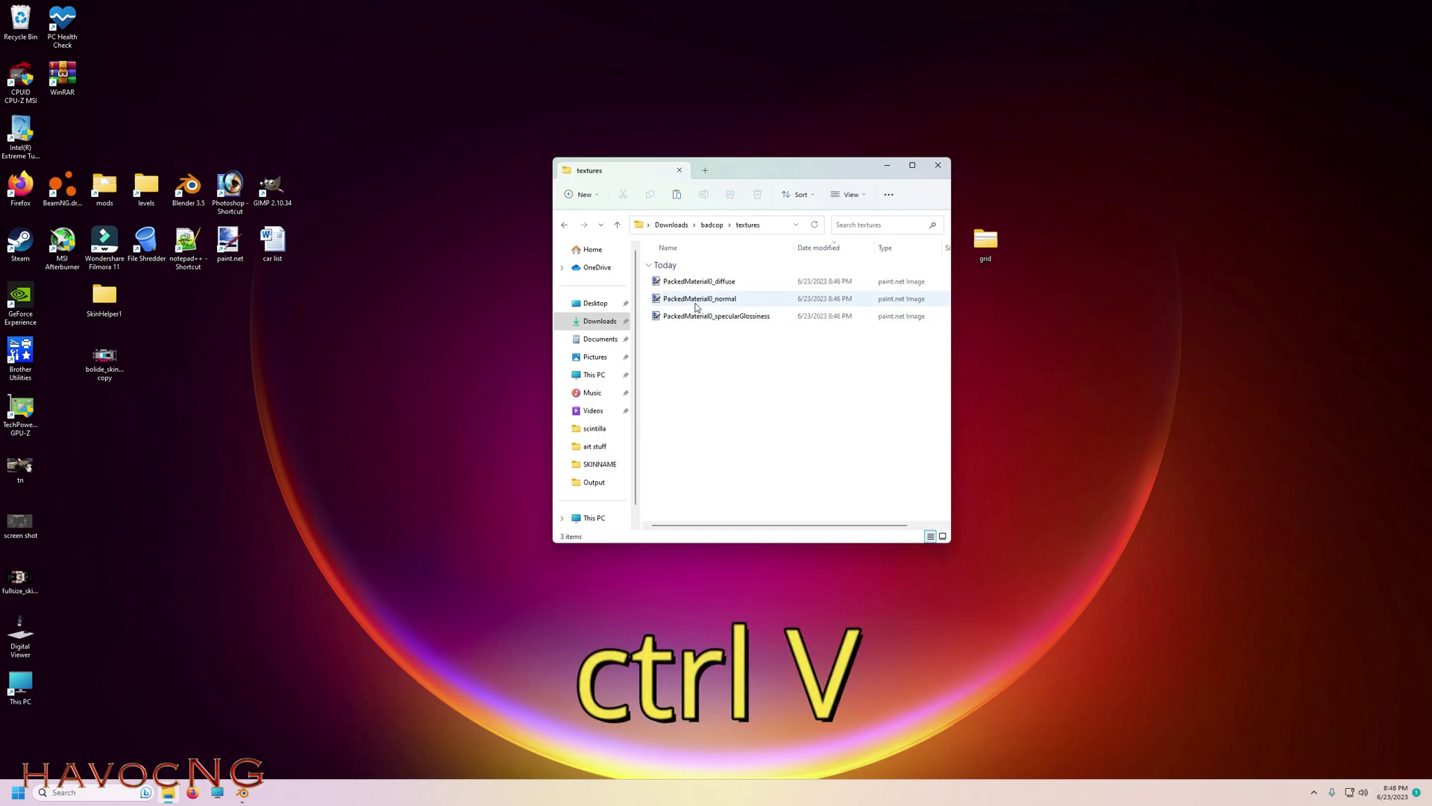
click(943, 536)
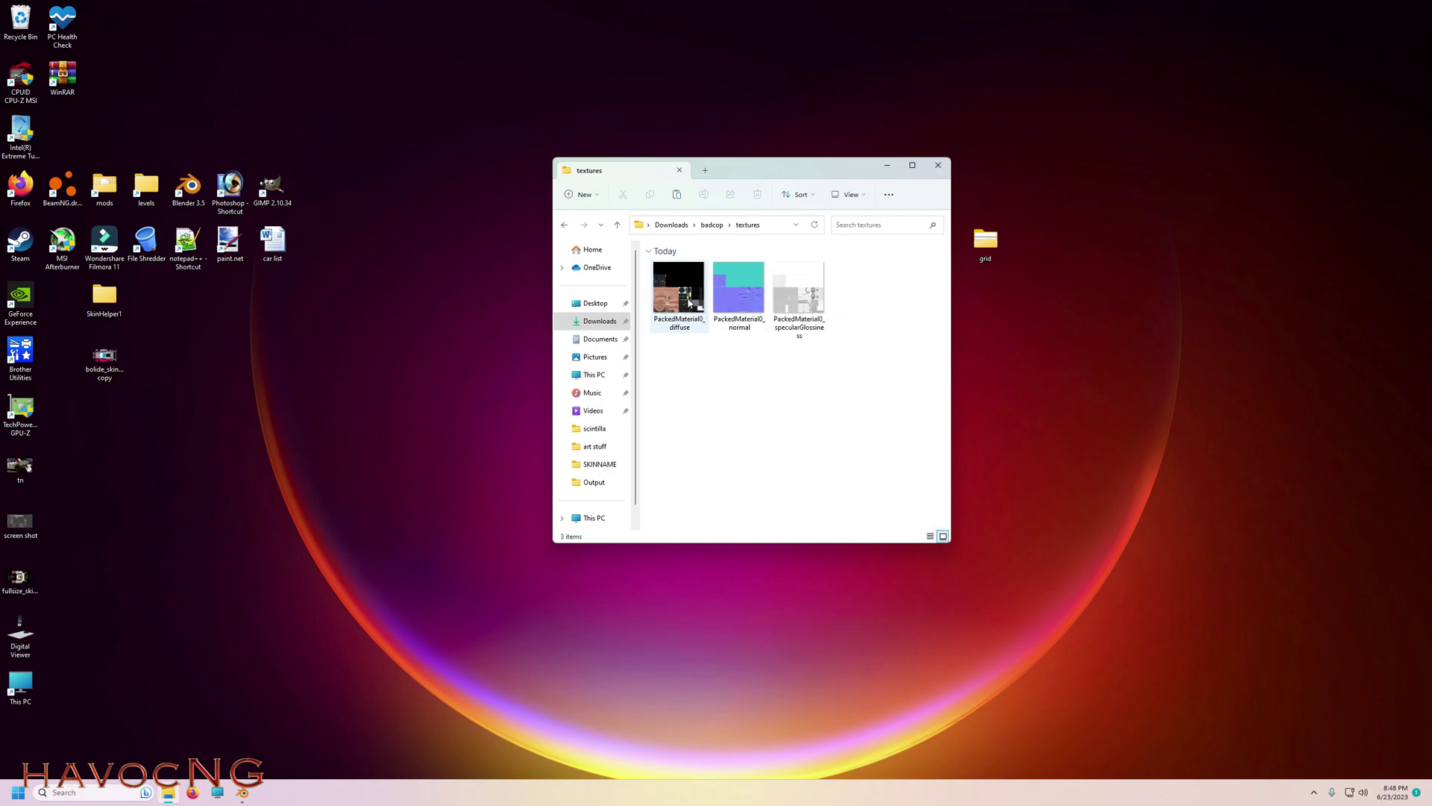
click(616, 225)
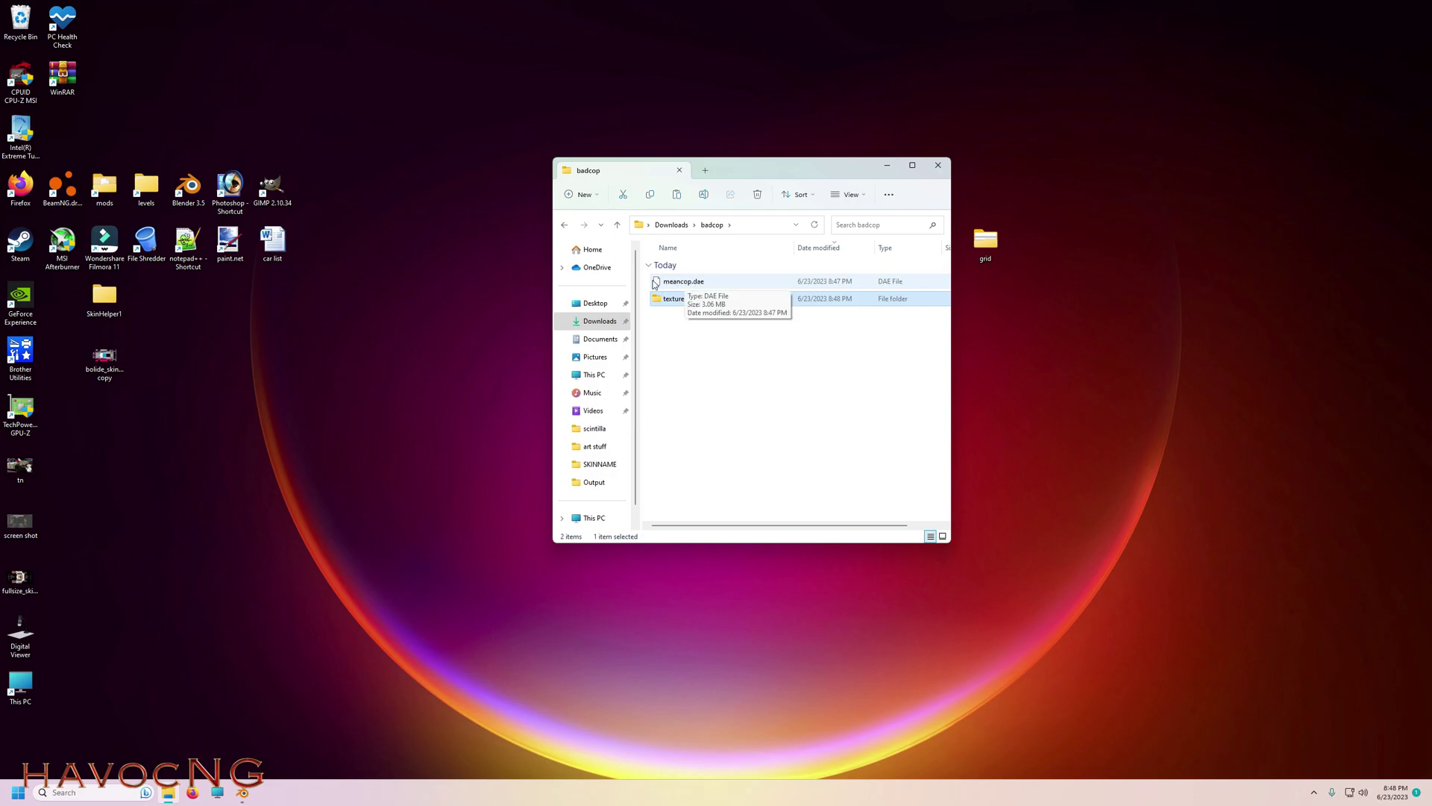
- Deselect the police model in Blender and close it with Don't Save
click(242, 792)
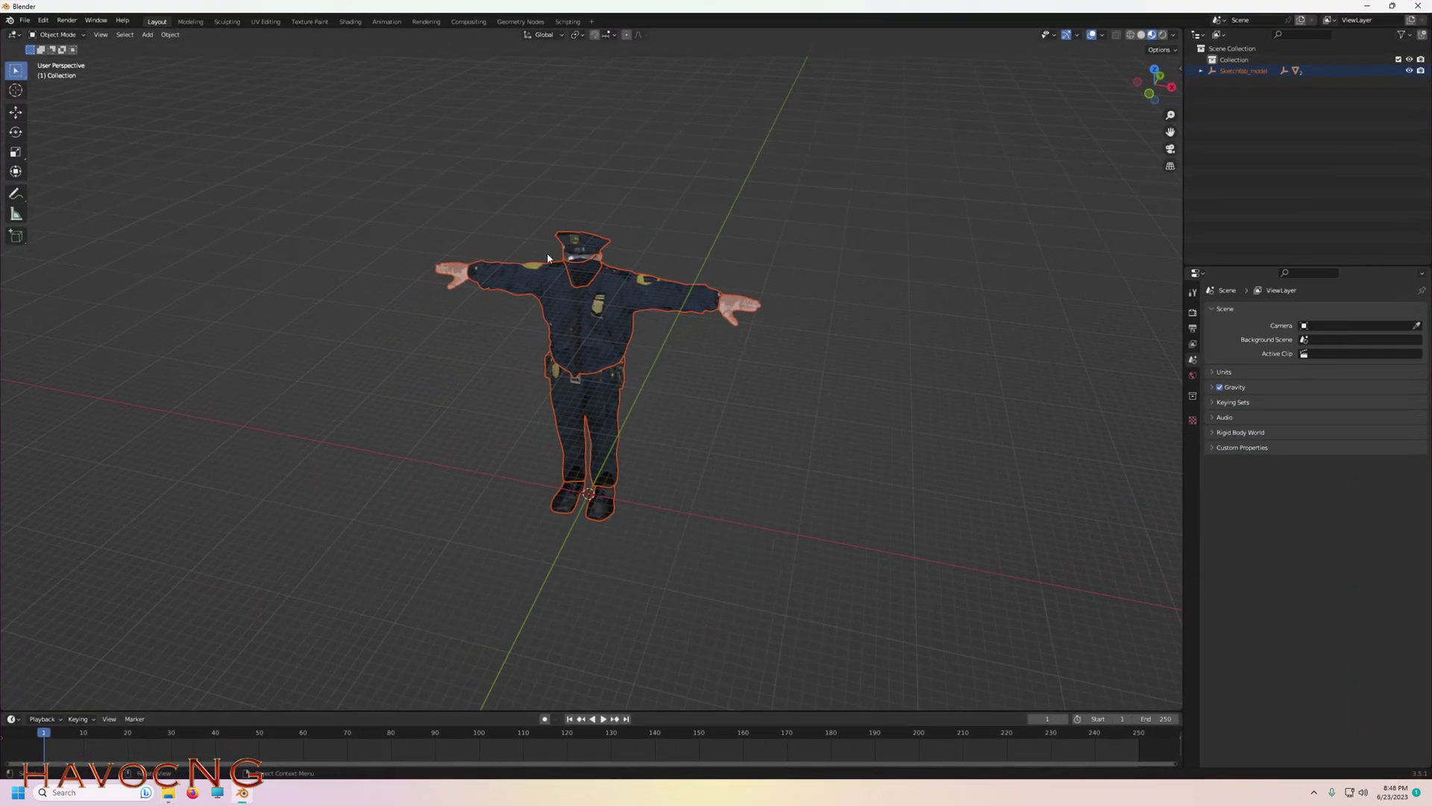
click(696, 416)
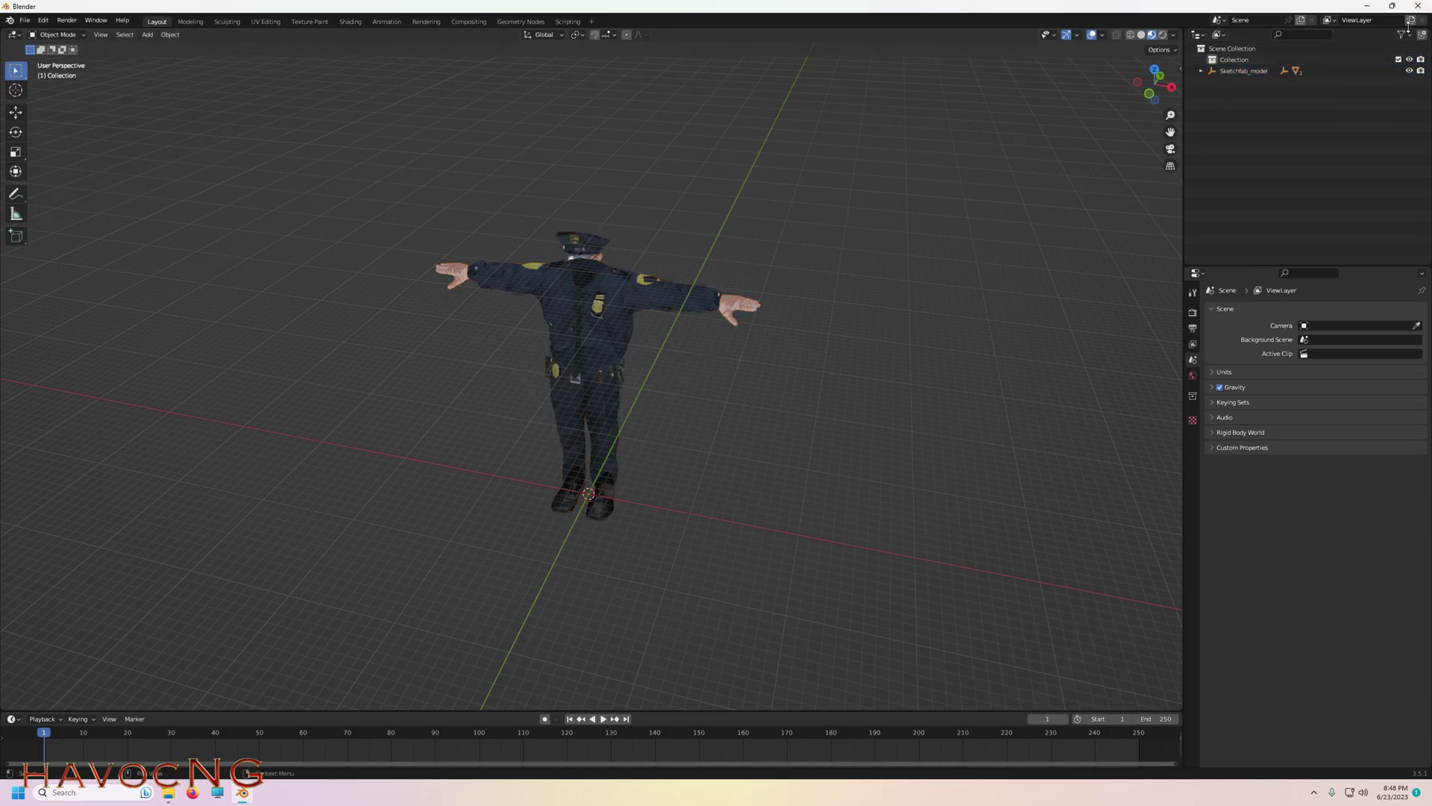
click(1417, 6)
click(738, 416)
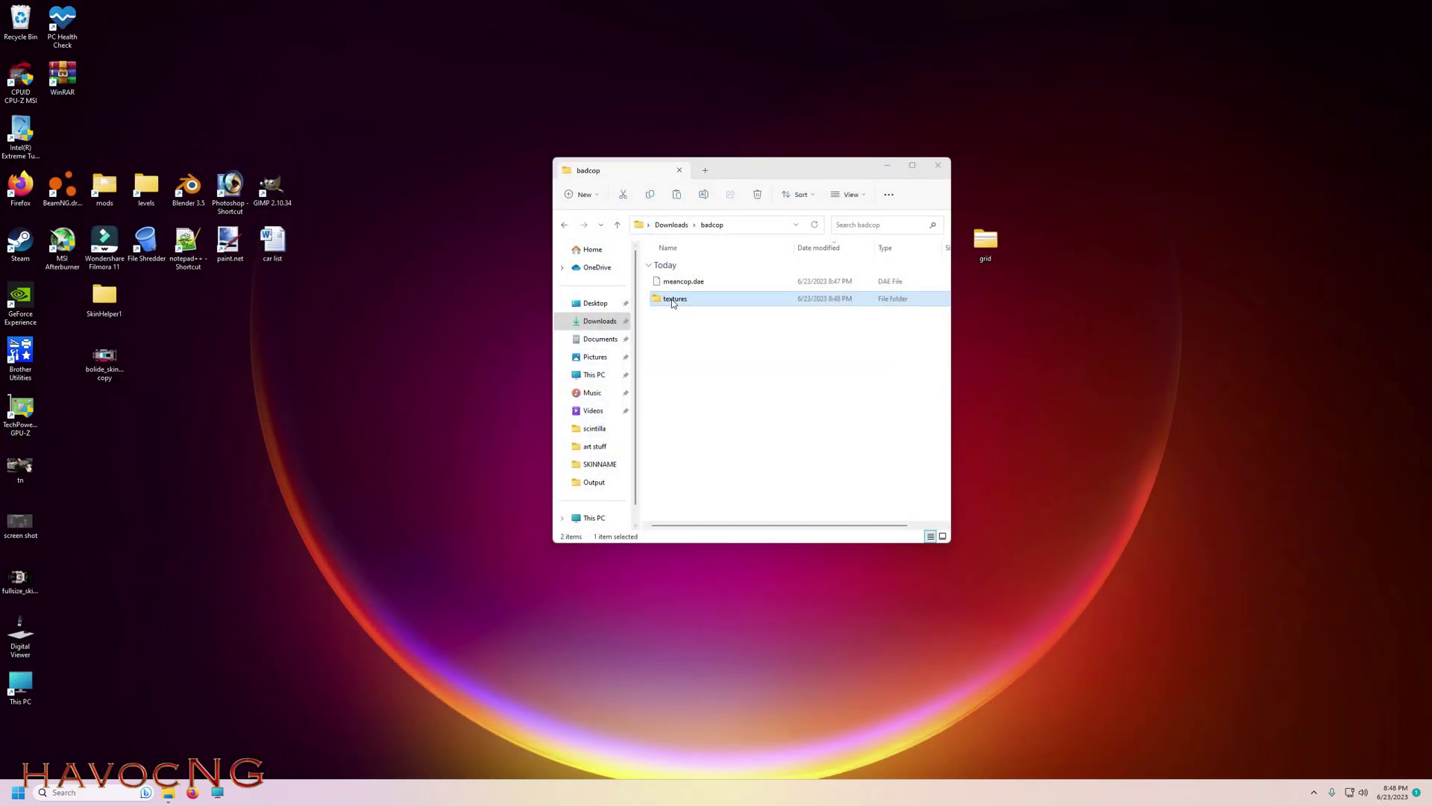
- Place the BeamNG content levels window on the left and Downloads' badcop folder on the right
click(617, 224)
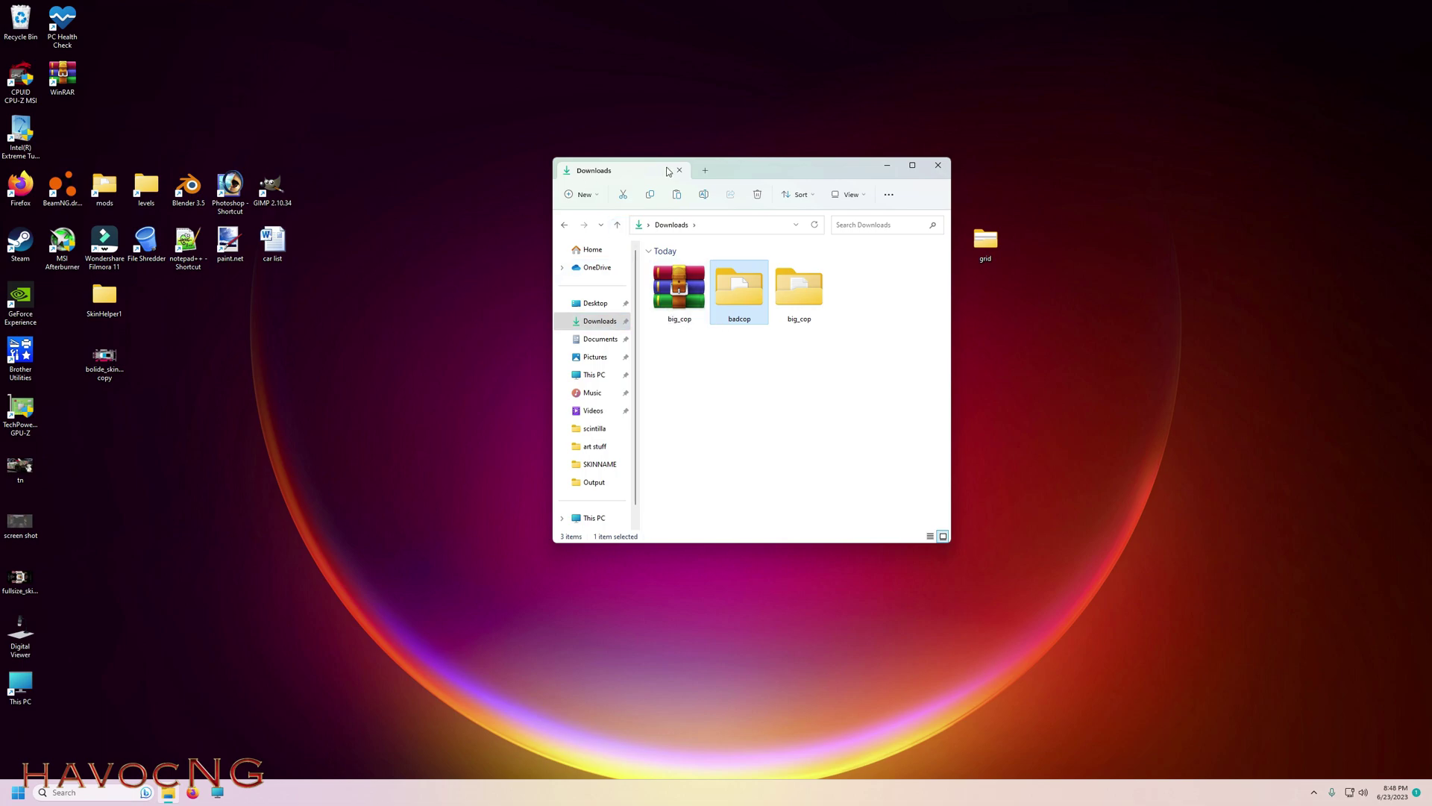
drag(720, 171, 998, 201)
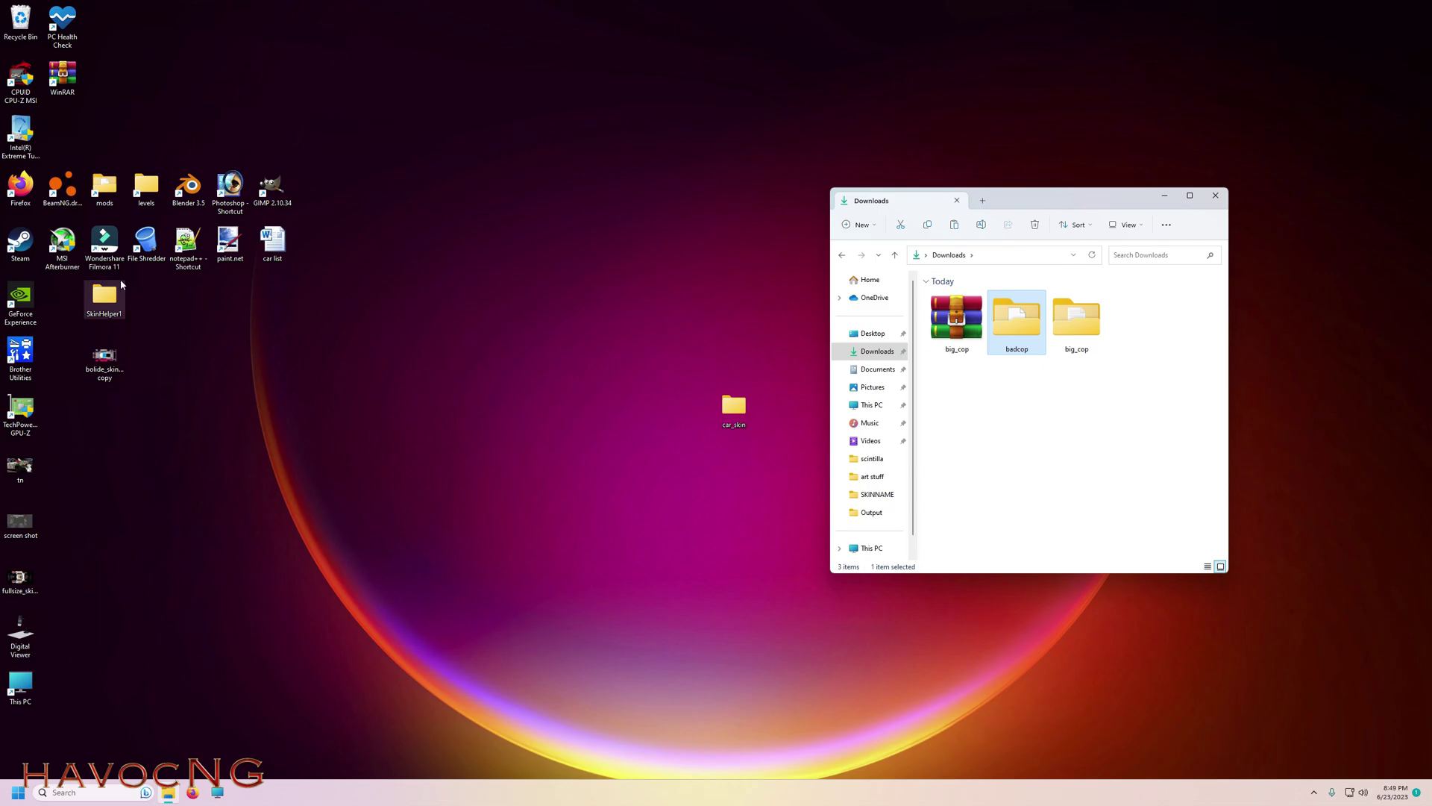
double_click(149, 188)
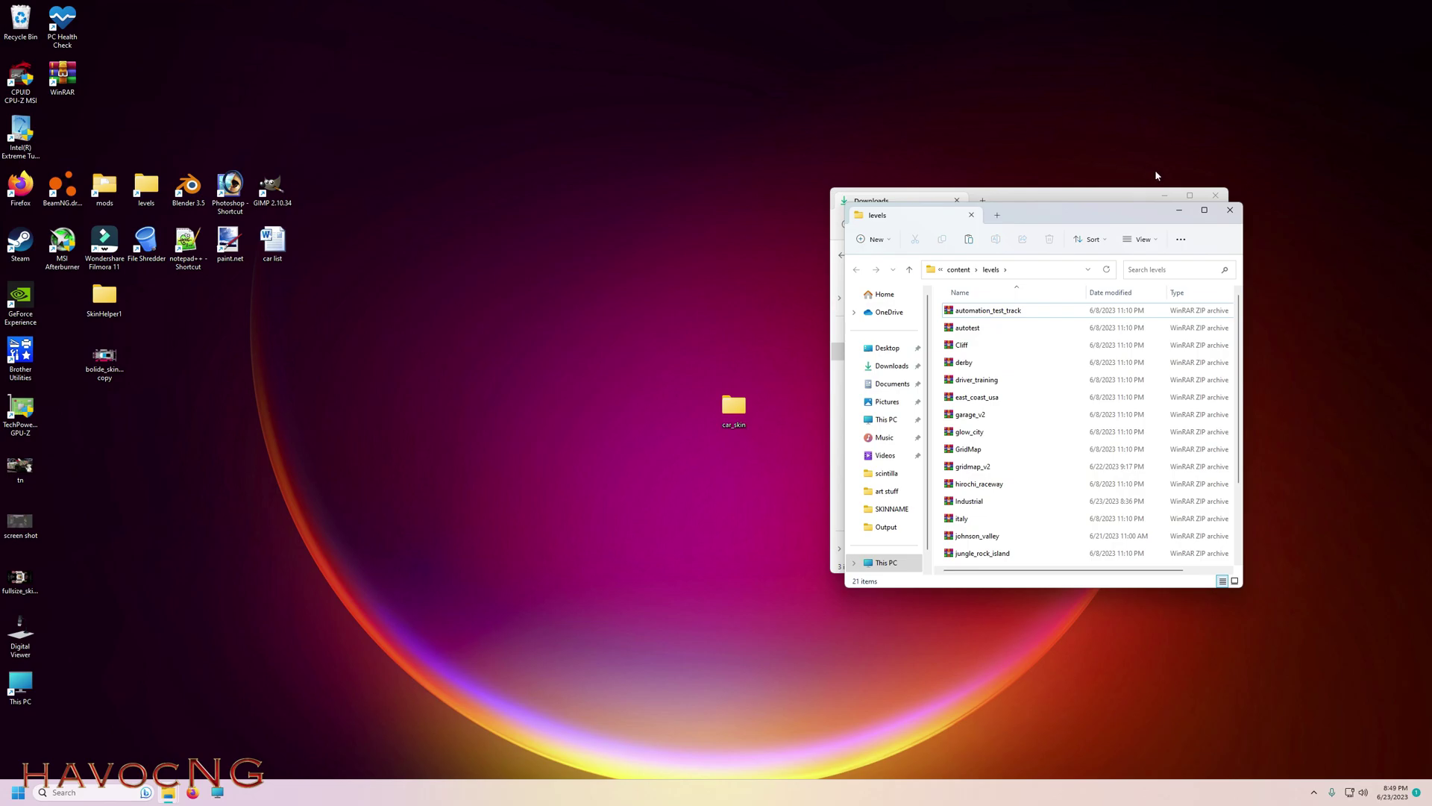
drag(1147, 220, 544, 192)
click(1034, 325)
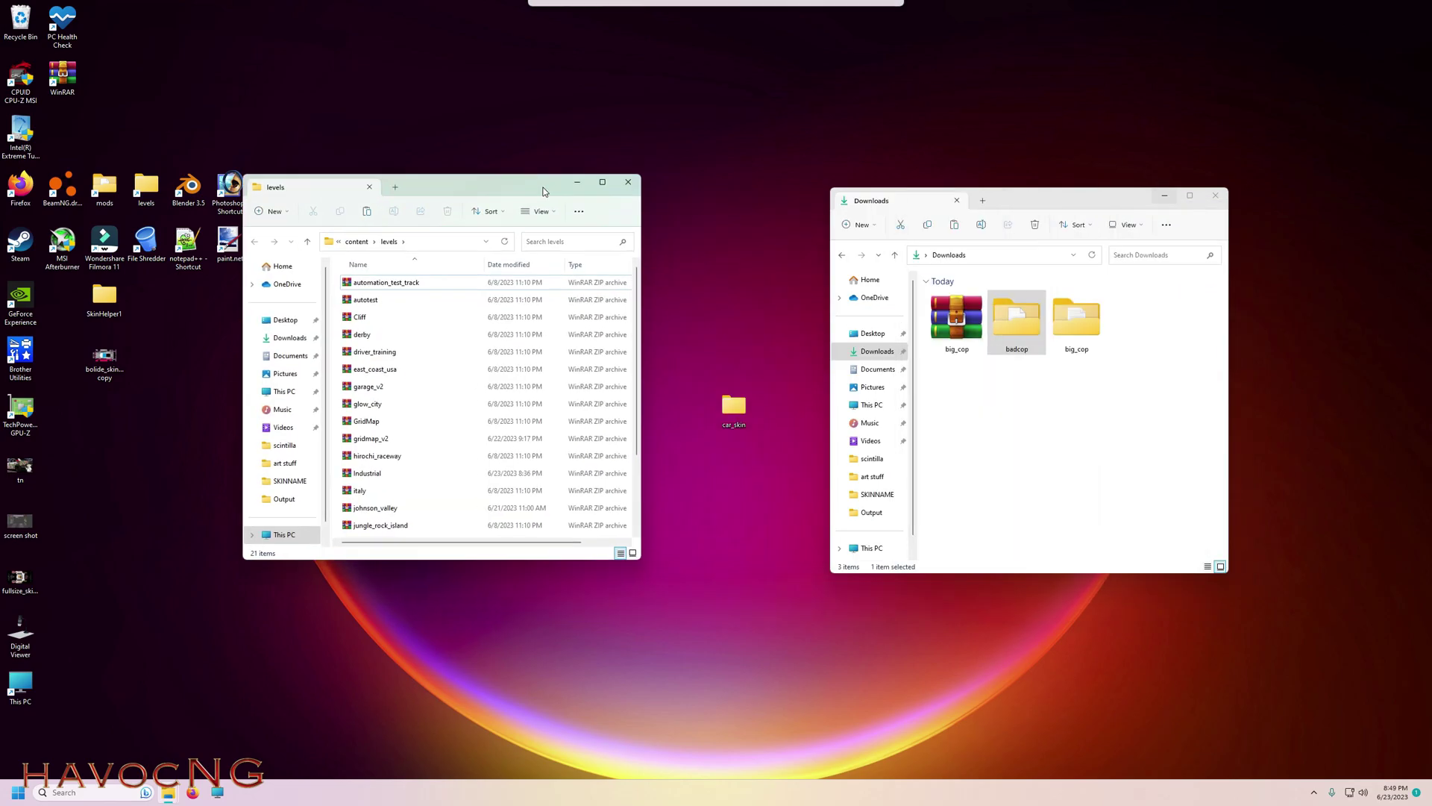
double_click(1032, 329)
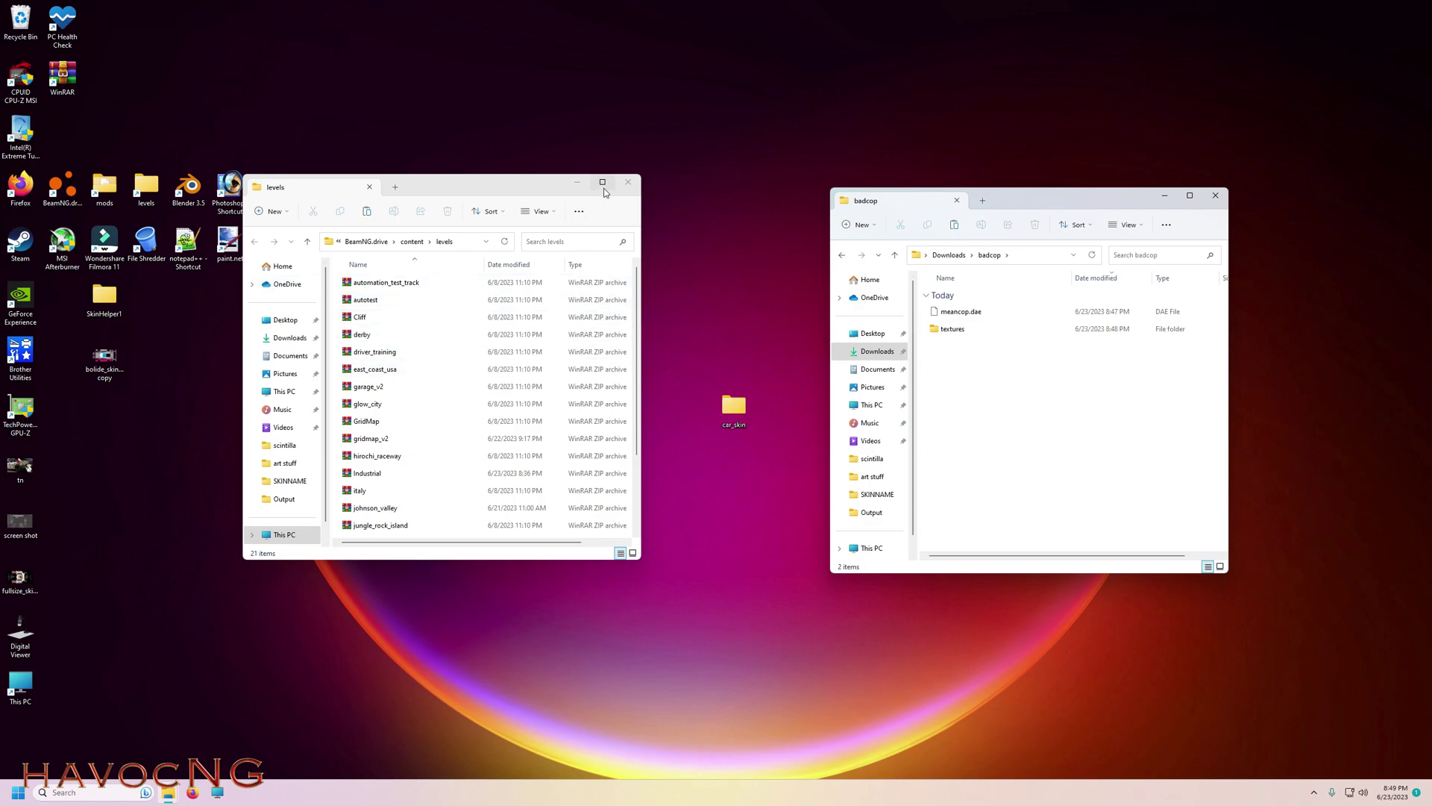
- Open Industrial.zip in WinRAR and browse to levels\Industrial\art\shapes
double_click(383, 474)
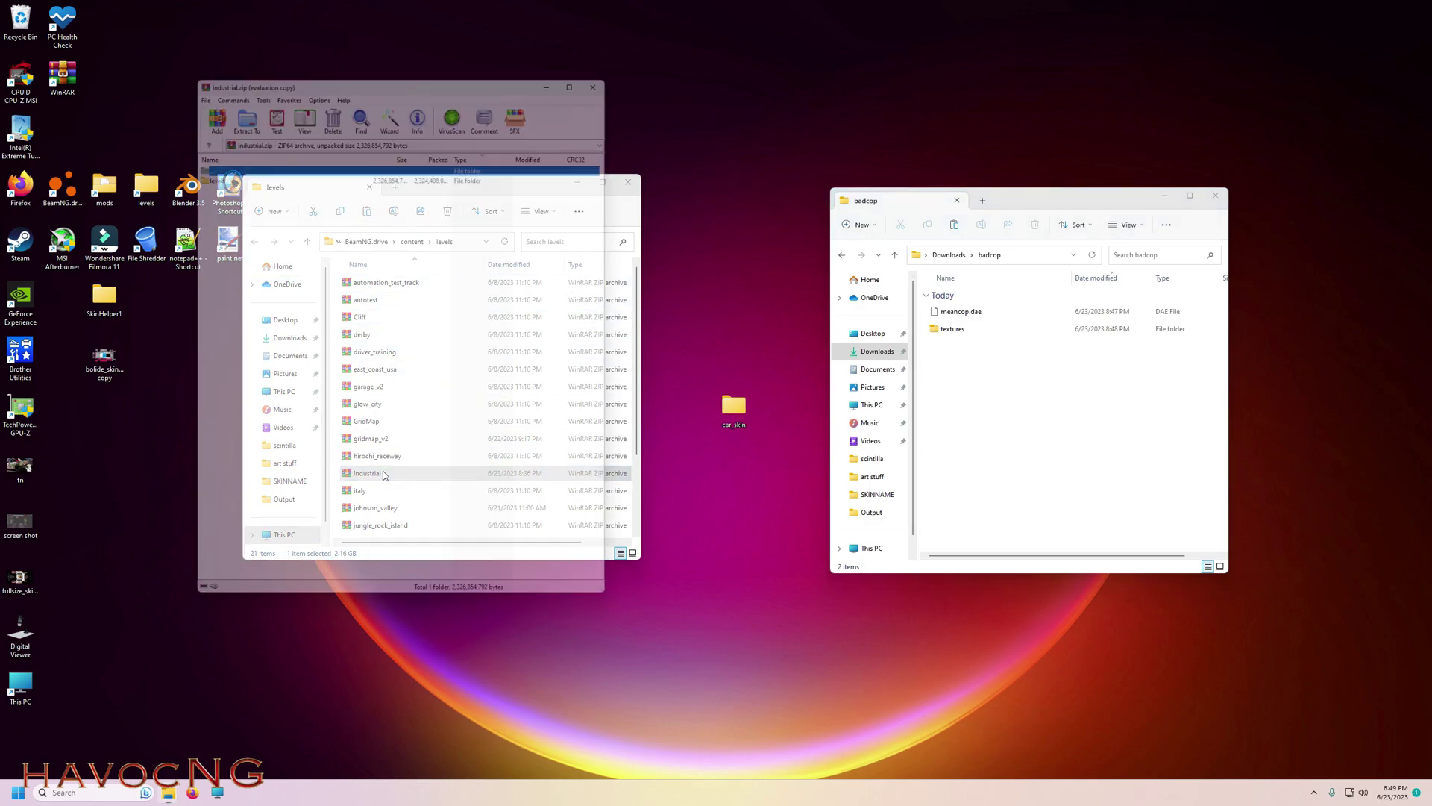
double_click(226, 168)
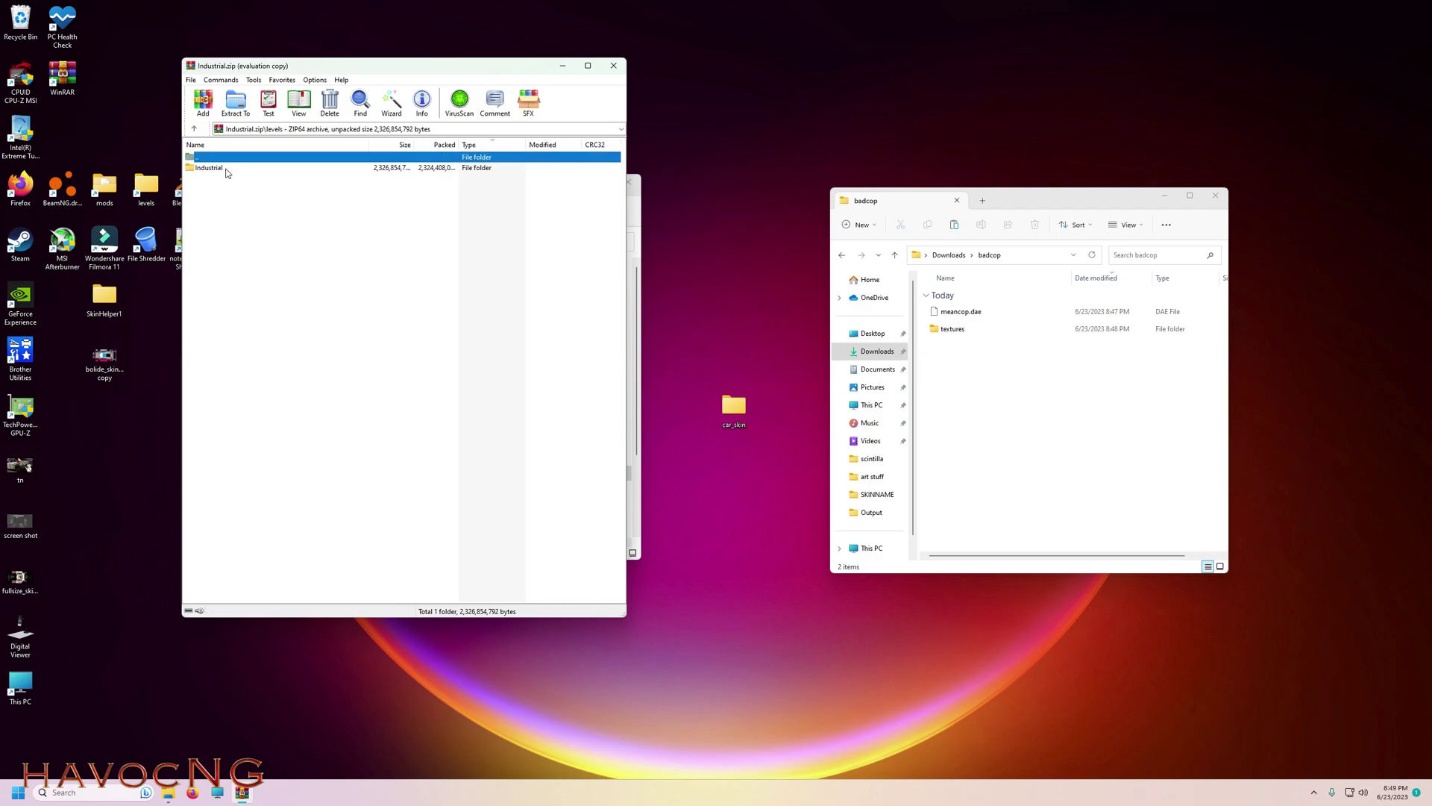
double_click(226, 169)
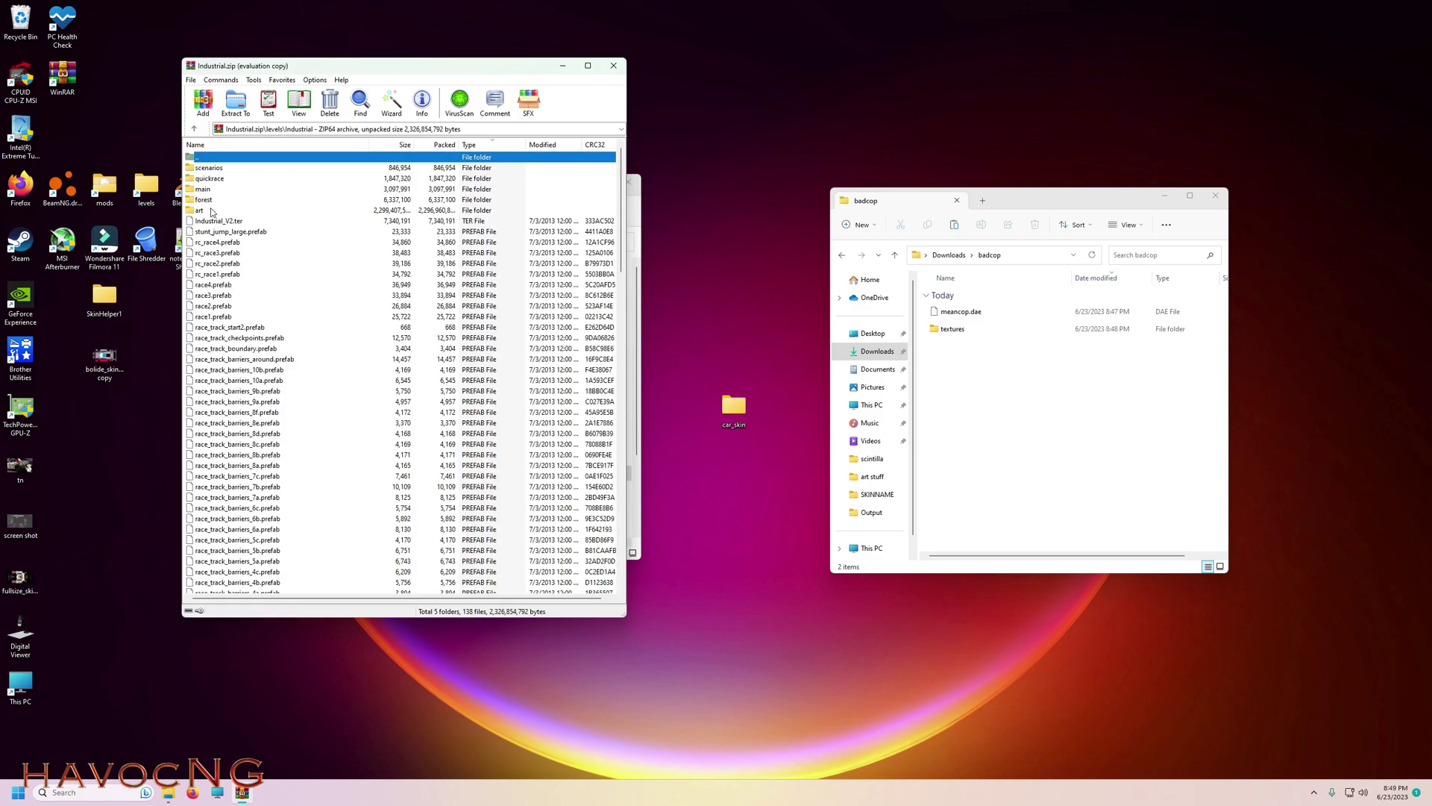
double_click(212, 212)
double_click(206, 211)
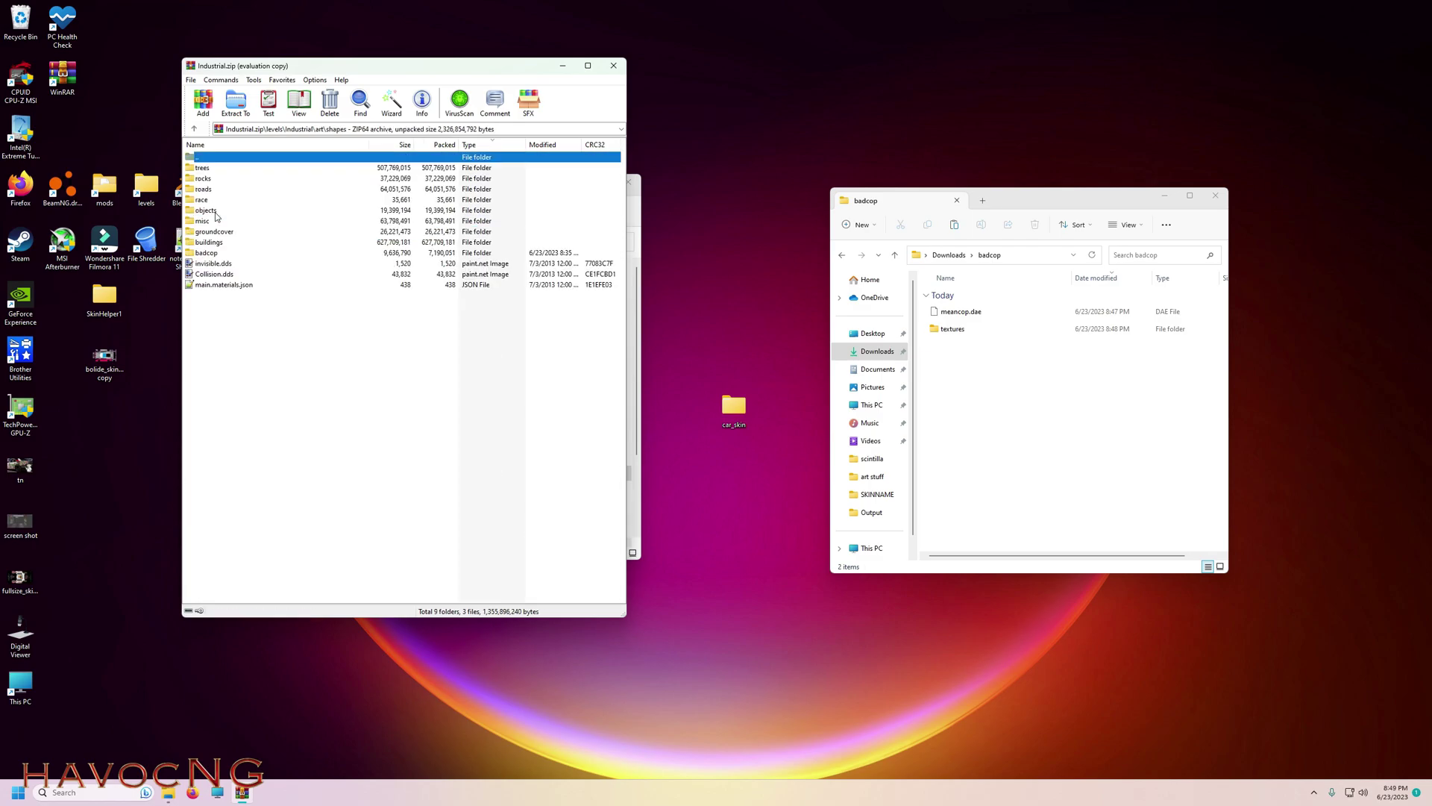
- Drag the badcop folder into the archive's shapes folder, confirm with OK, and close all windows
click(895, 256)
drag(1023, 325, 538, 506)
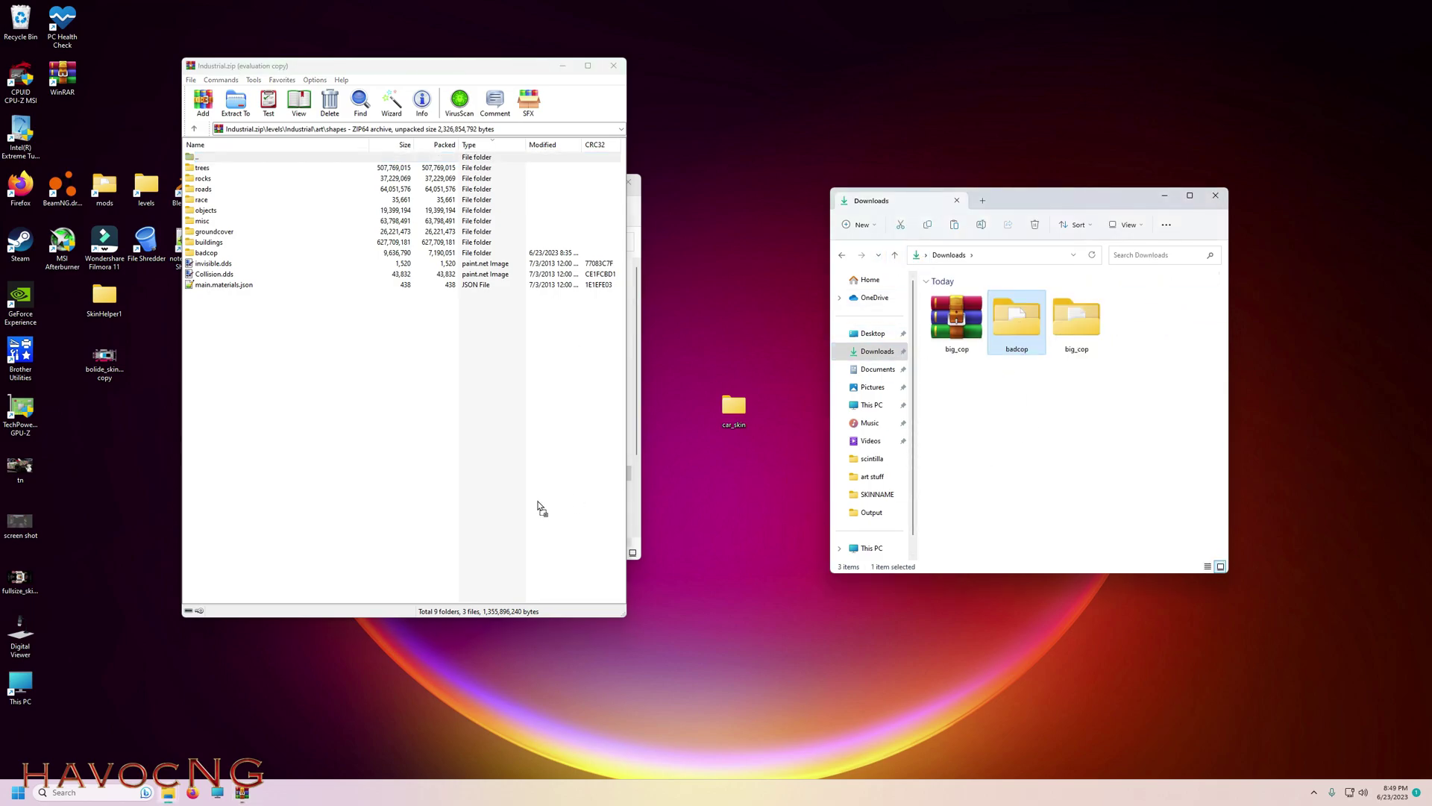
drag(261, 370, 260, 370)
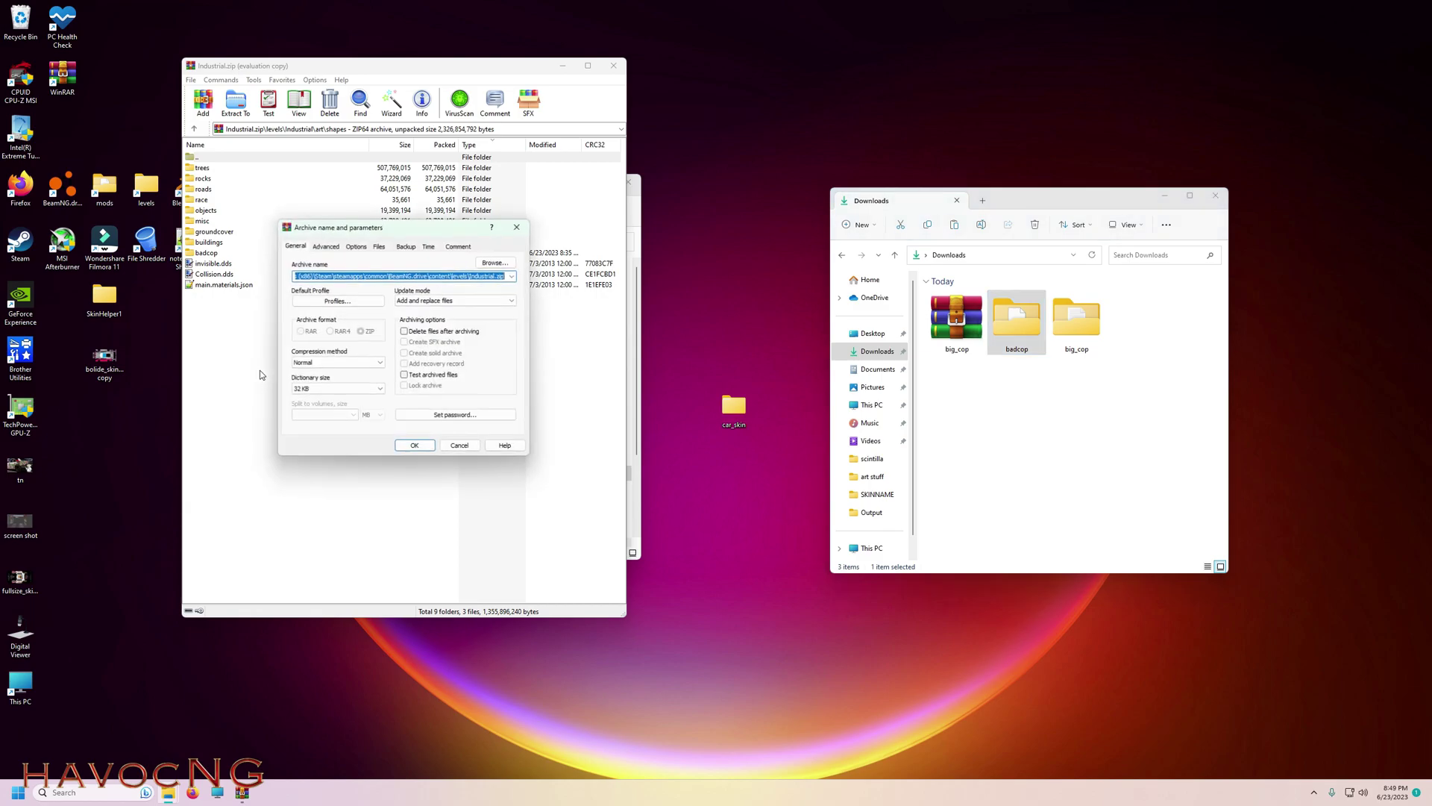
click(415, 443)
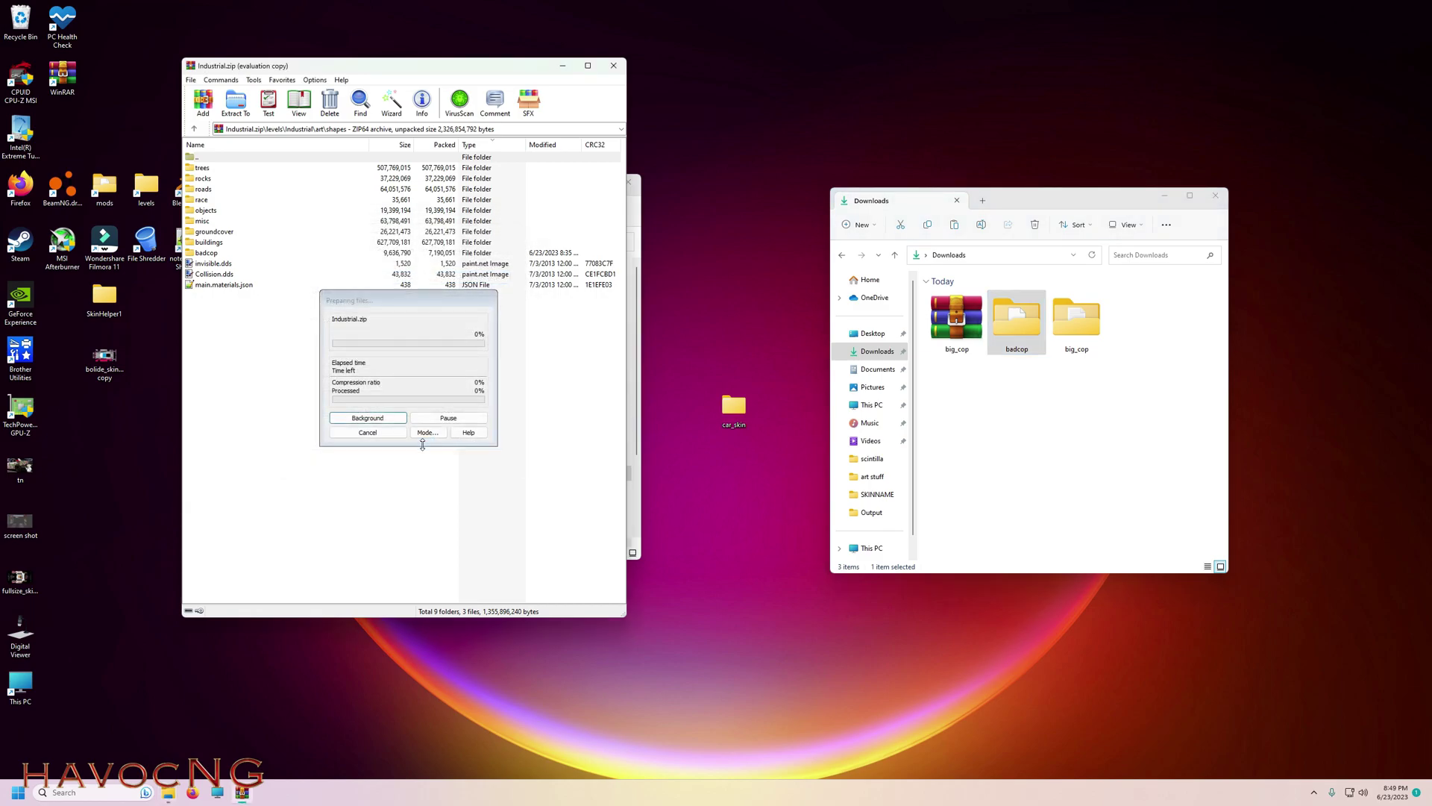
click(613, 67)
click(628, 182)
- Launch BeamNG.drive into the Industrial level and open the World Editor with F11
click(1215, 195)
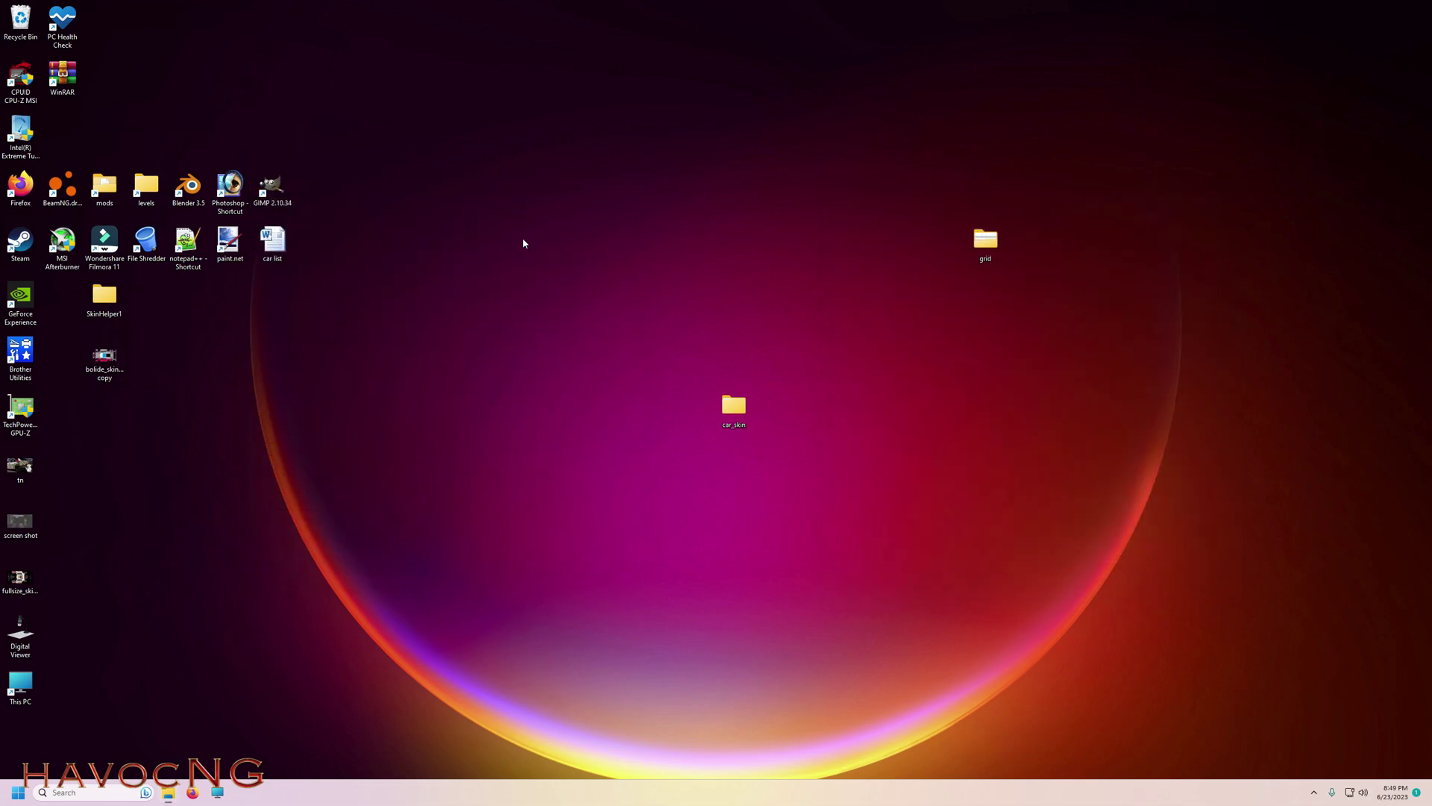
double_click(61, 187)
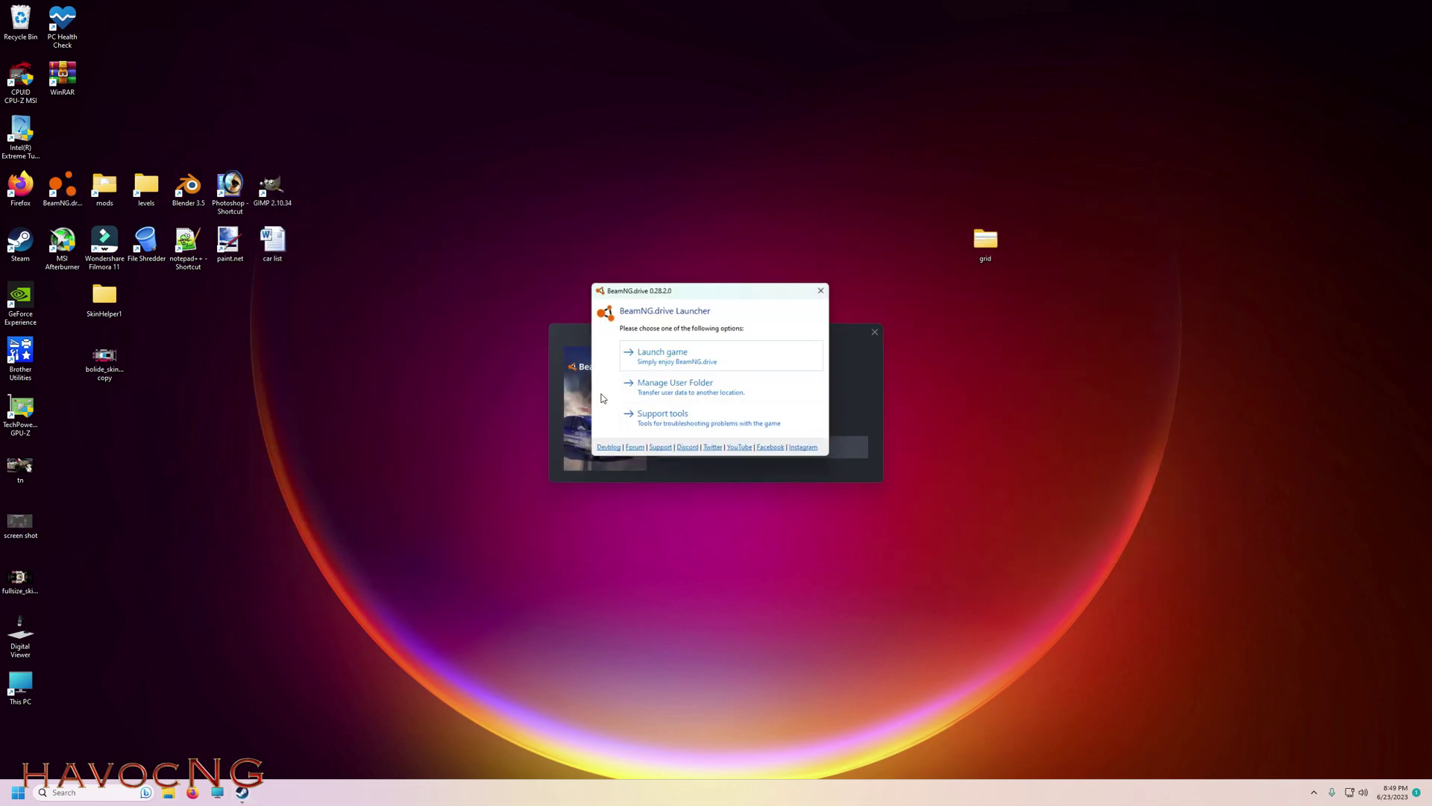
click(647, 356)
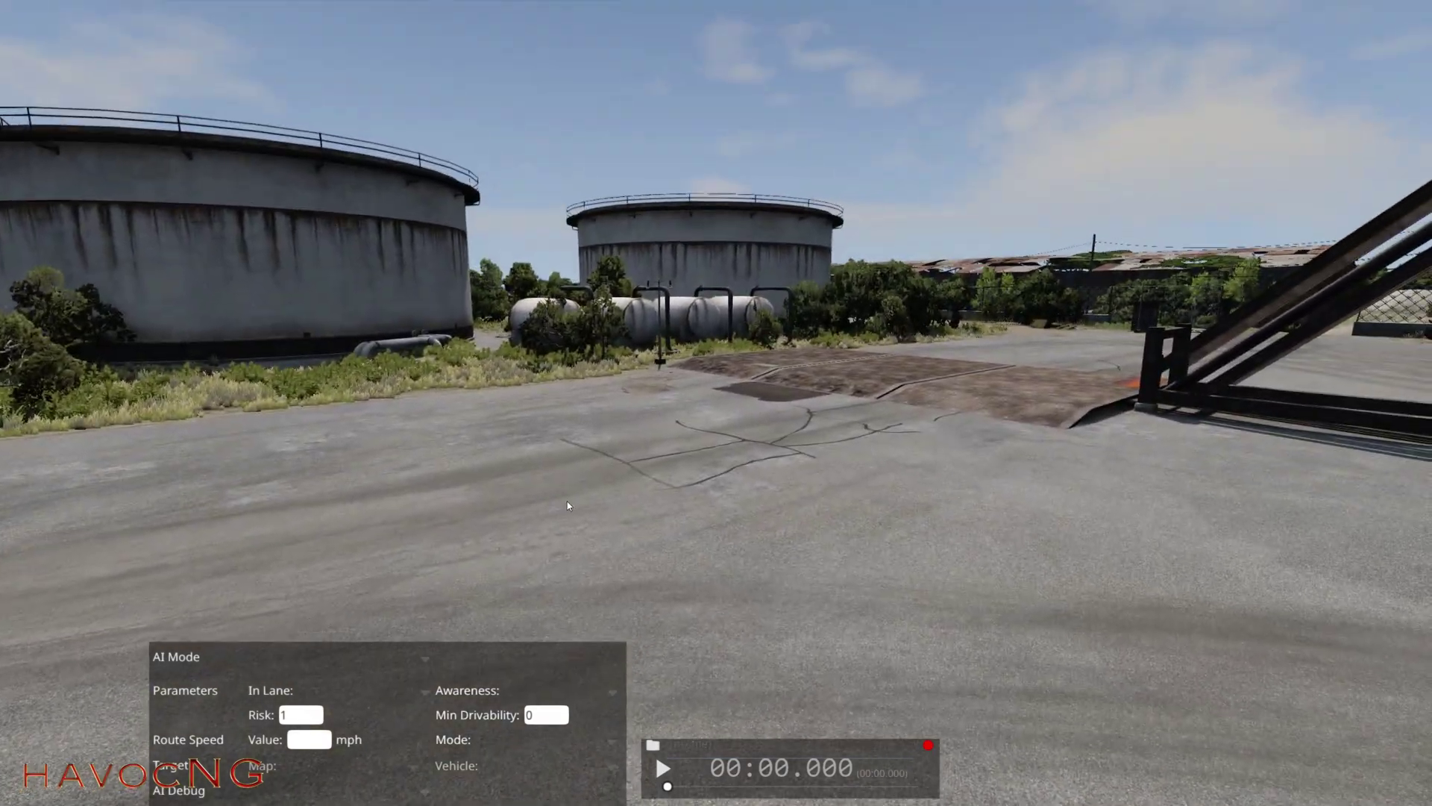
key(F11)
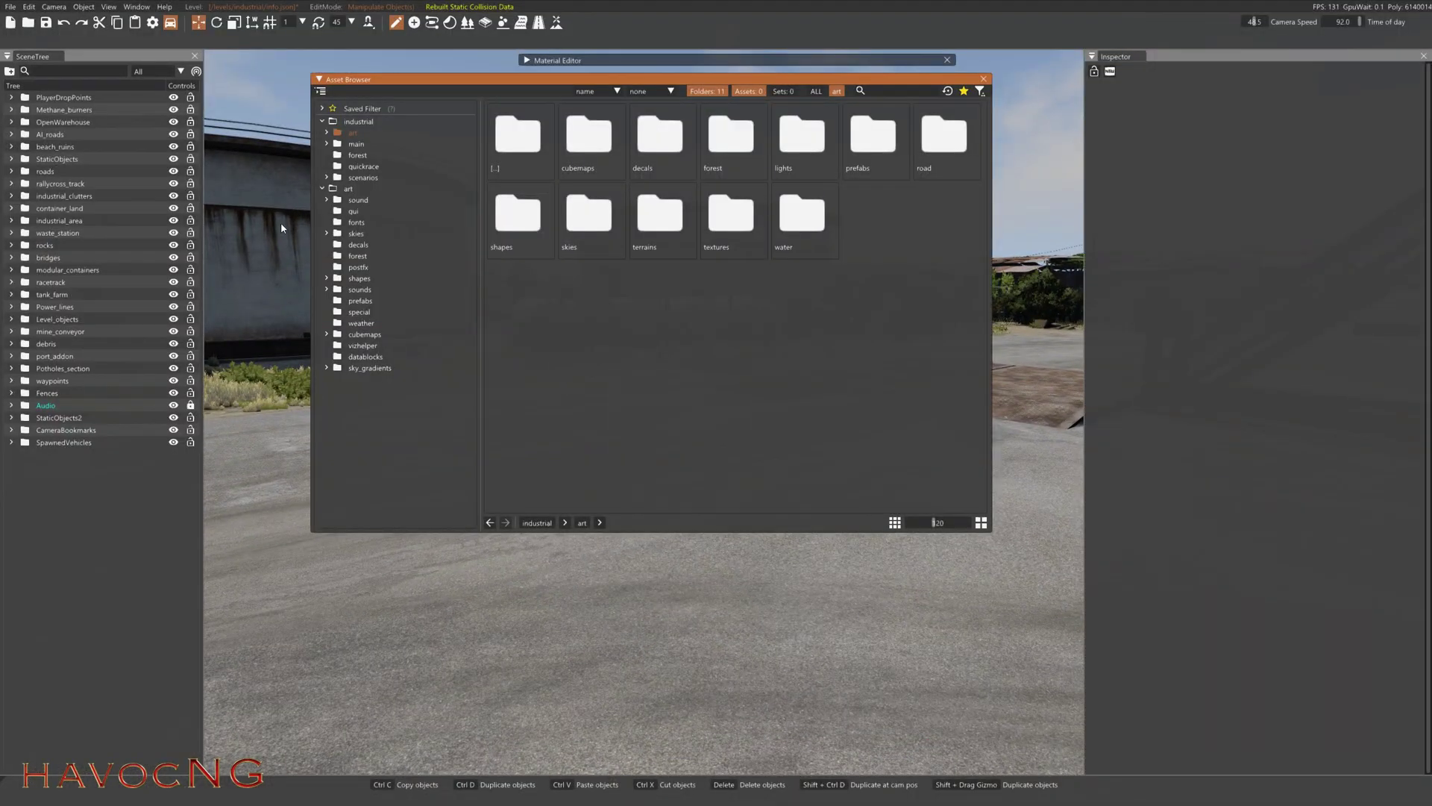
- Place the meancop model from the level's art/shapes badcop folder onto the Industrial road
click(330, 135)
click(332, 144)
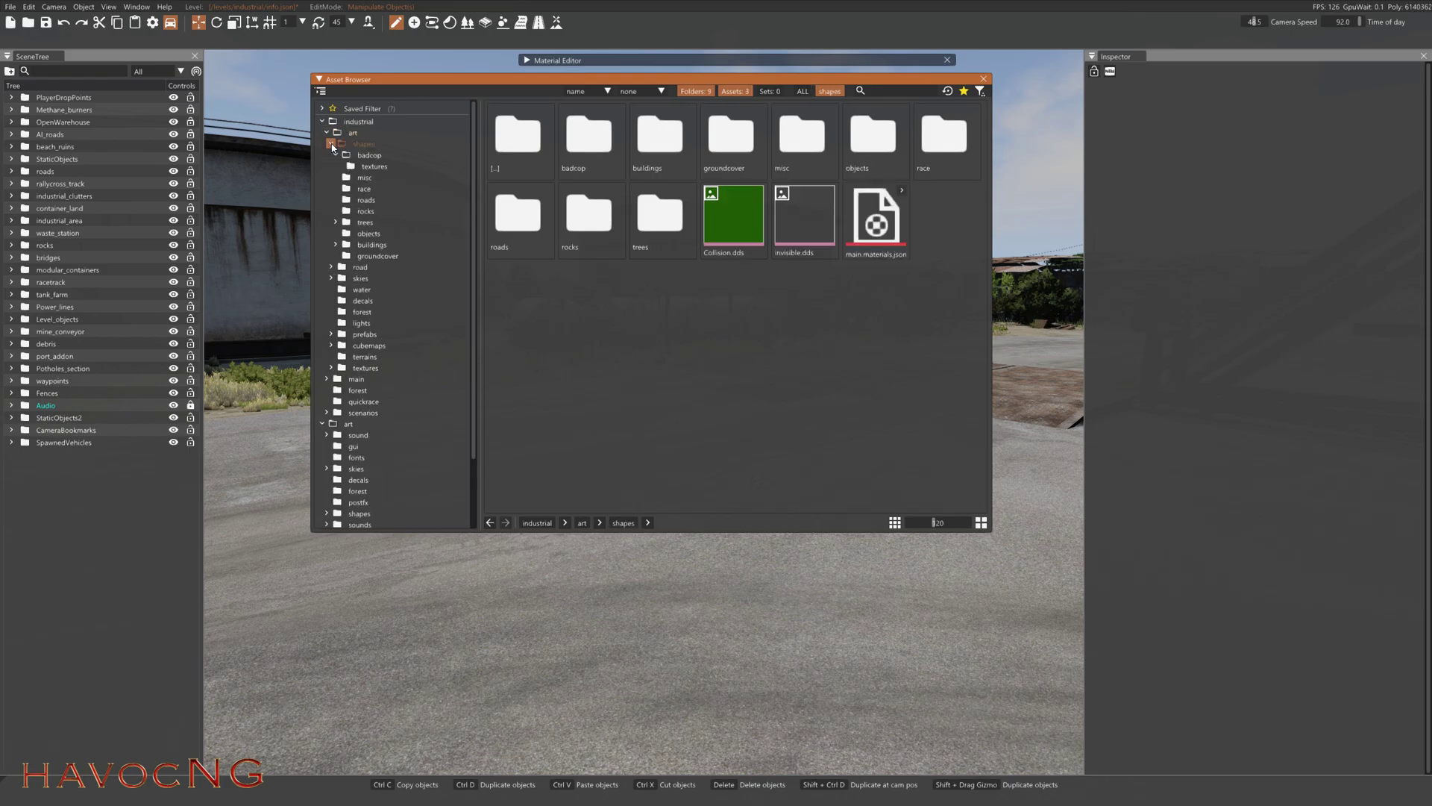
click(367, 156)
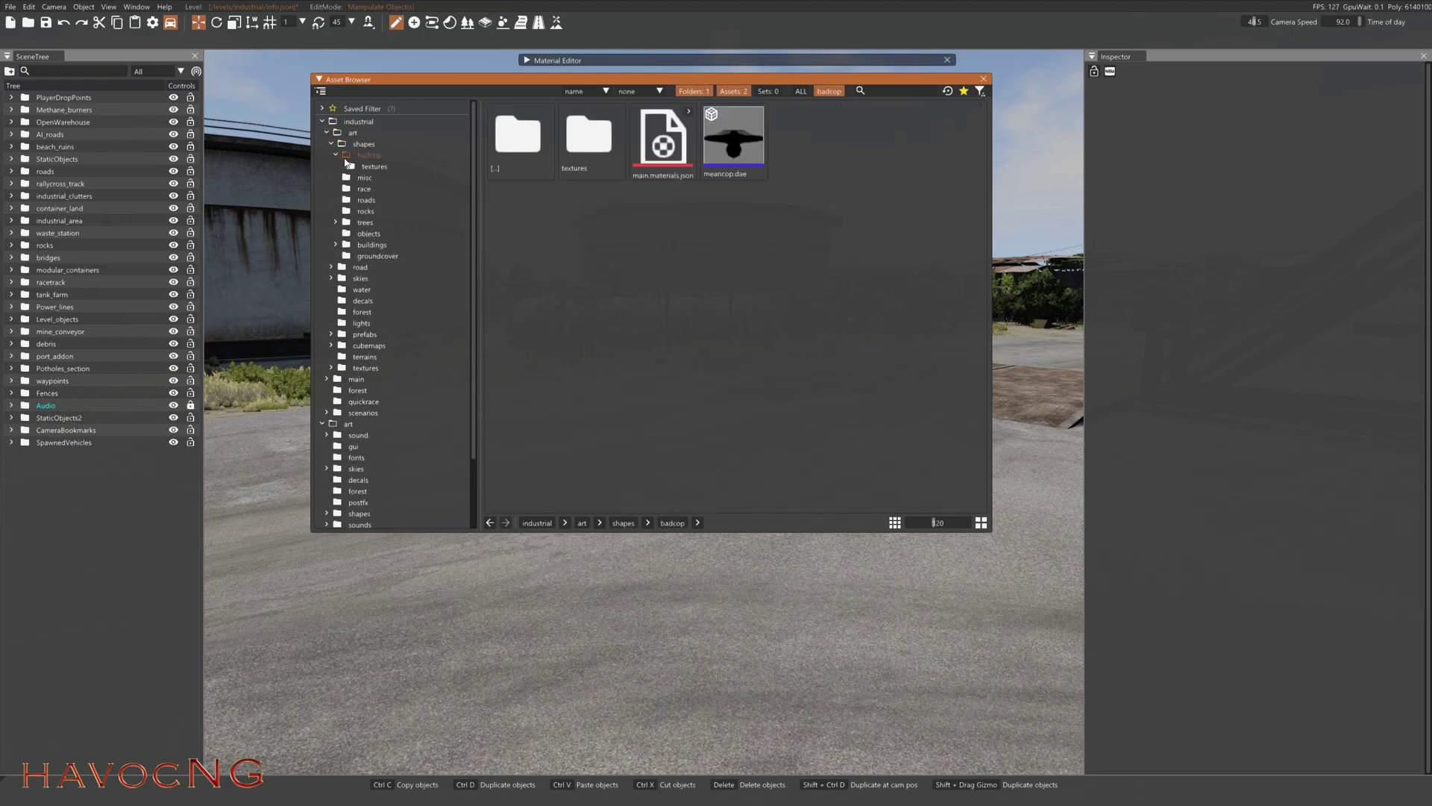
drag(733, 138, 955, 604)
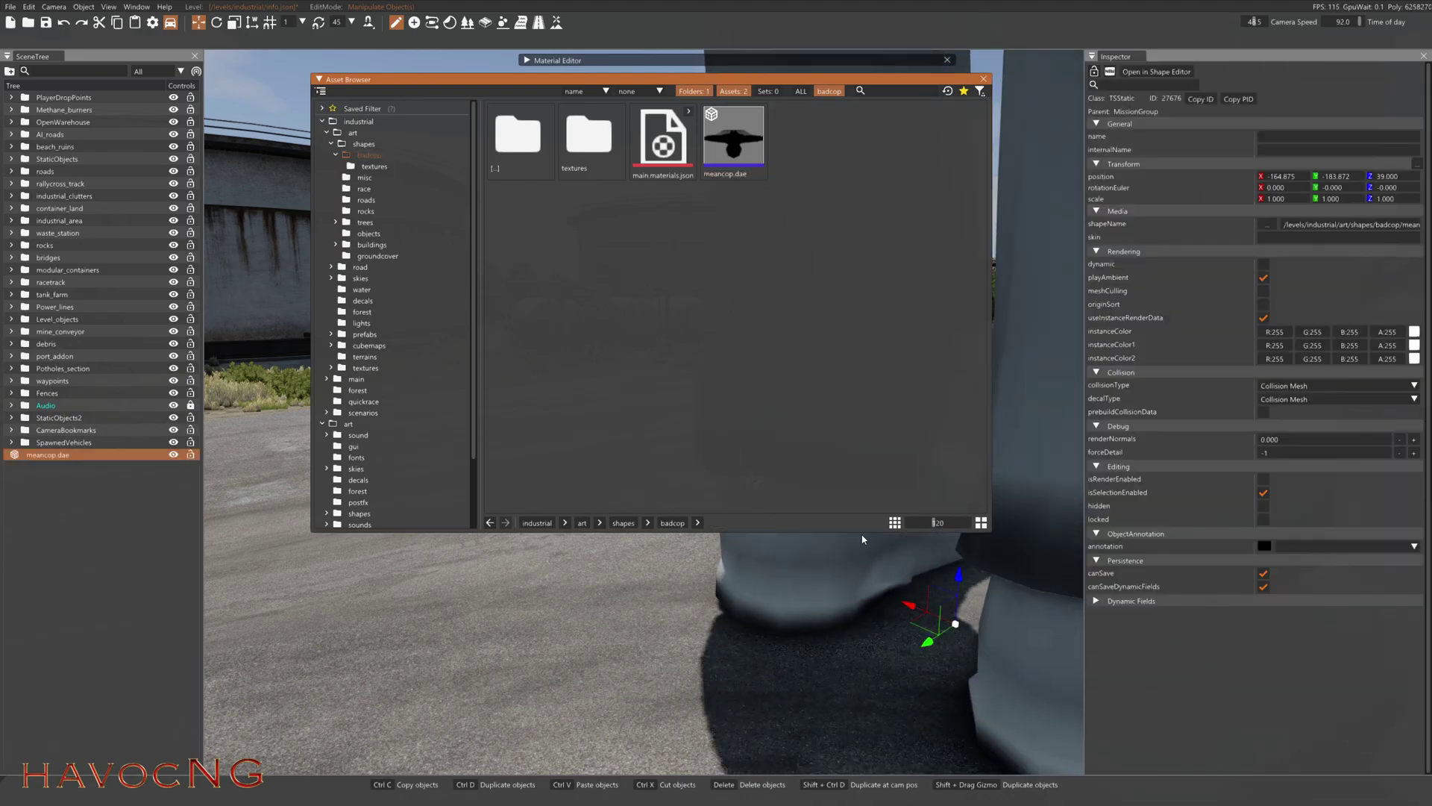
click(319, 80)
key(s)
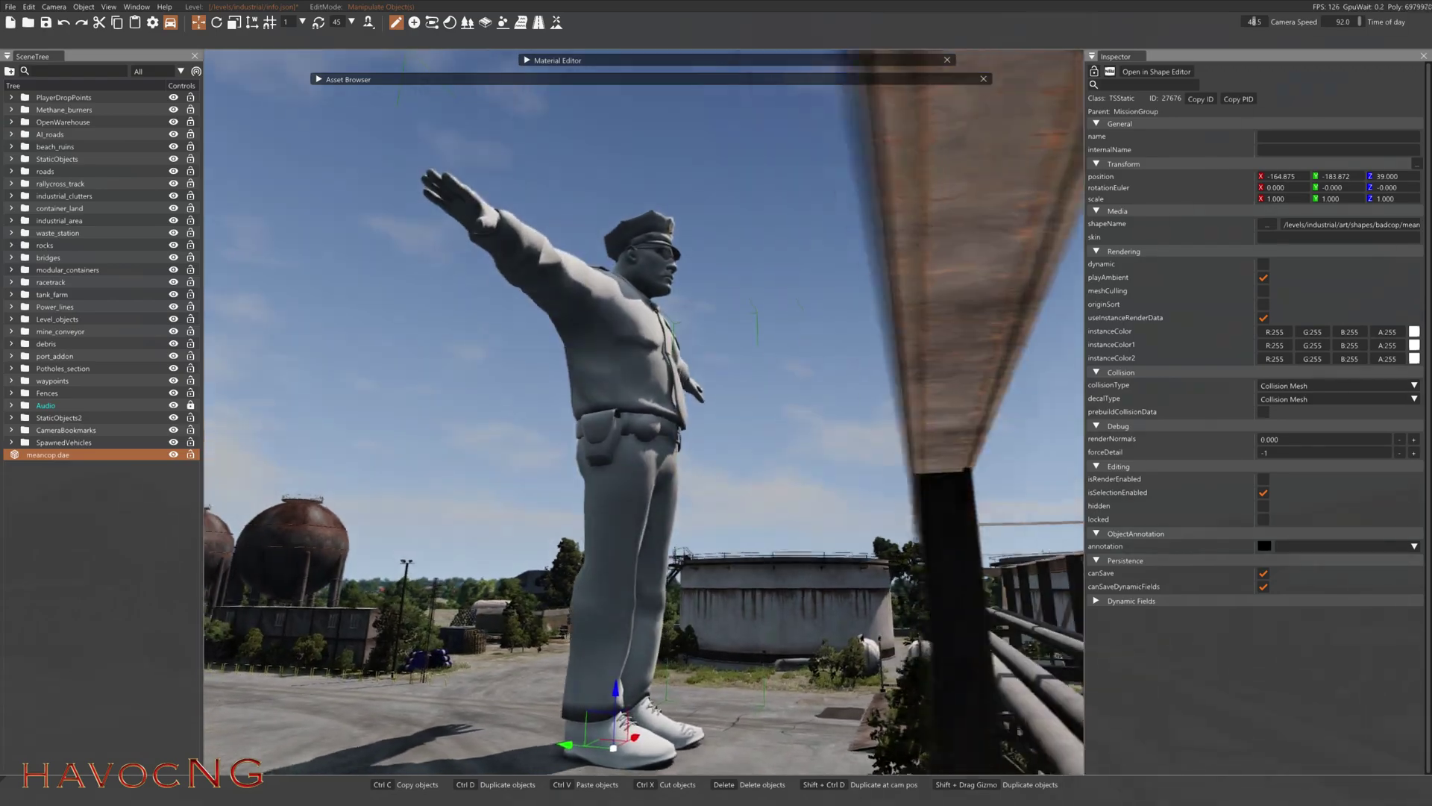
right_drag(607, 709, 607, 709)
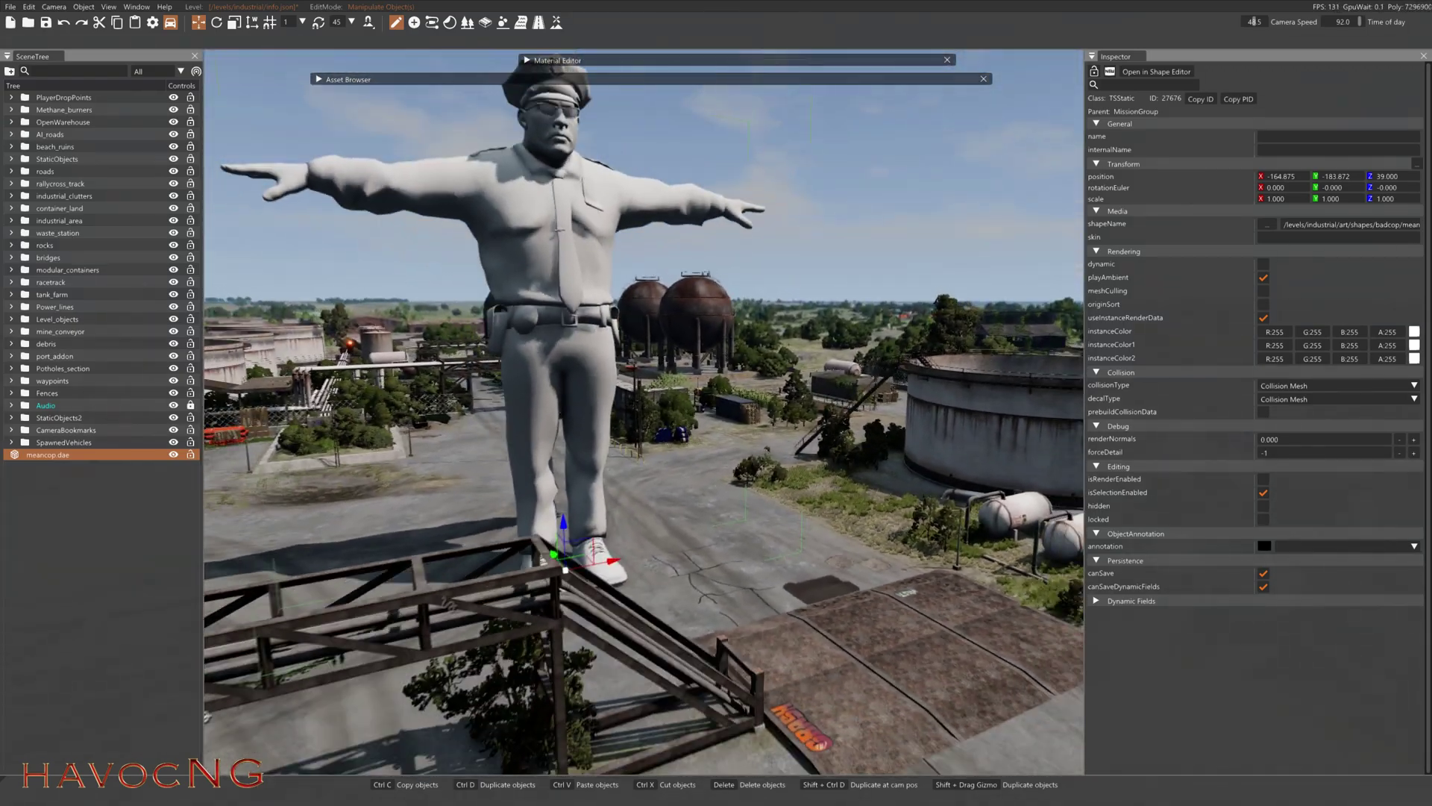
right_drag(546, 486, 546, 487)
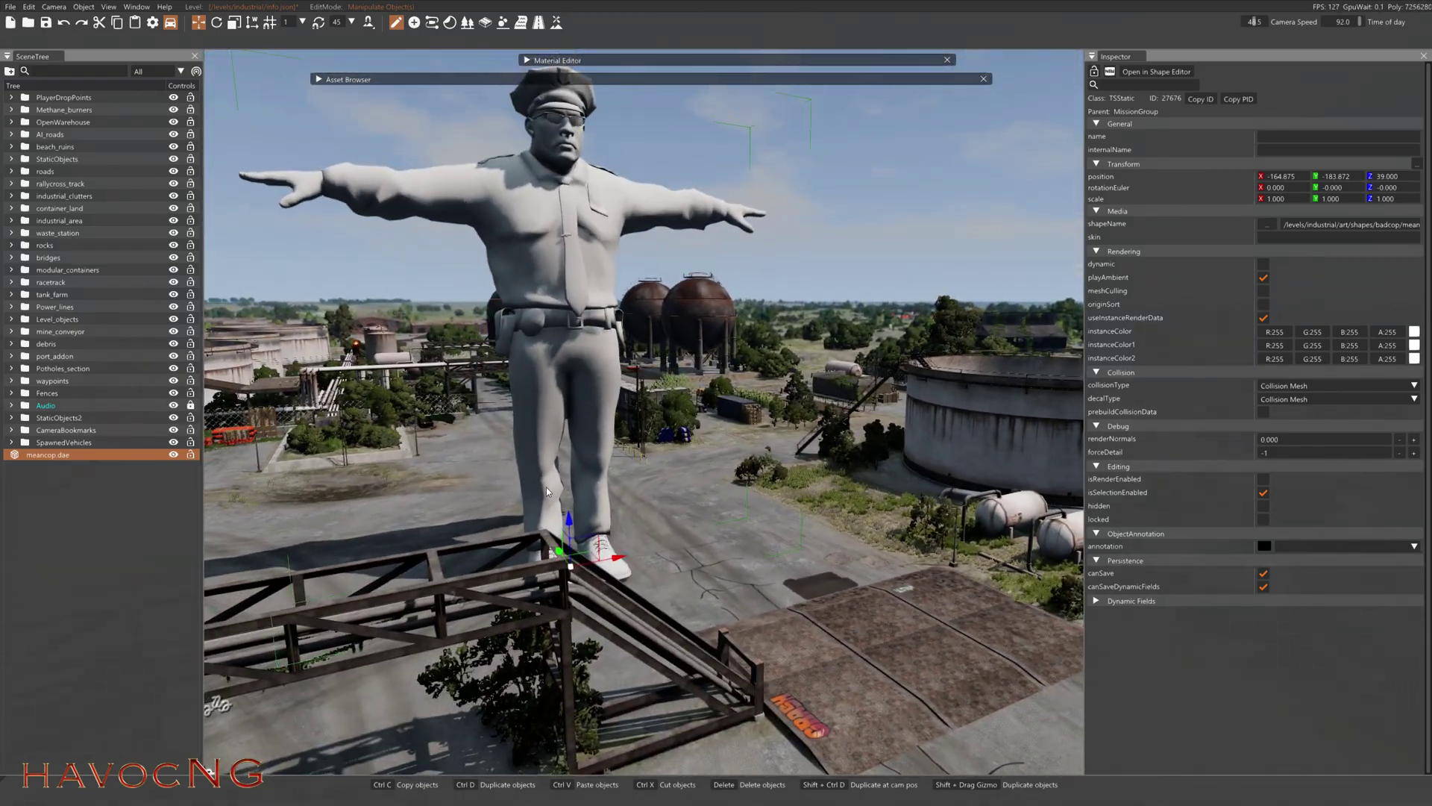
- Set the model's X, Y and Z scale to 0.1 and frame it in view
click(1294, 197)
text(0.1)
key(Return)
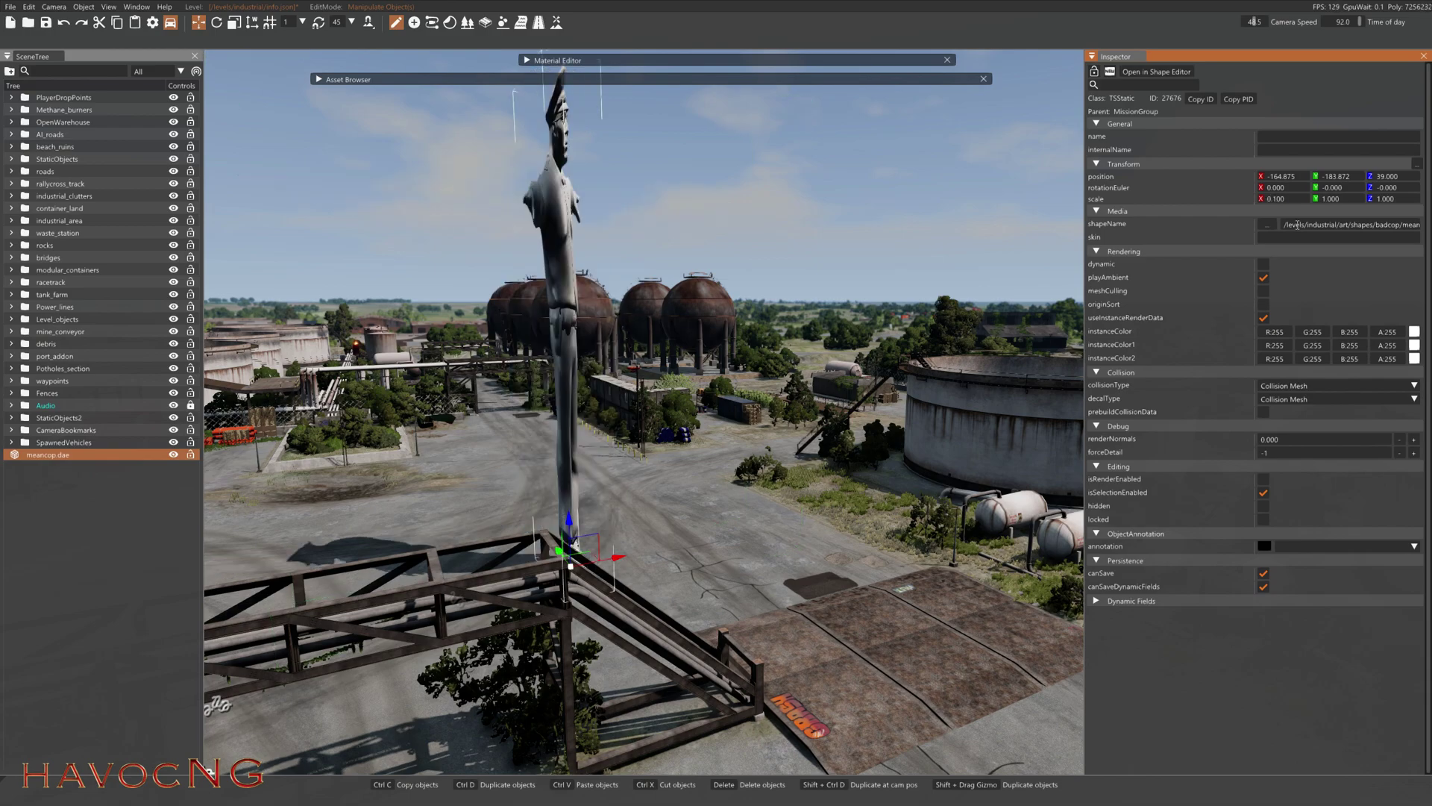
click(1347, 199)
text(0.1)
key(Return)
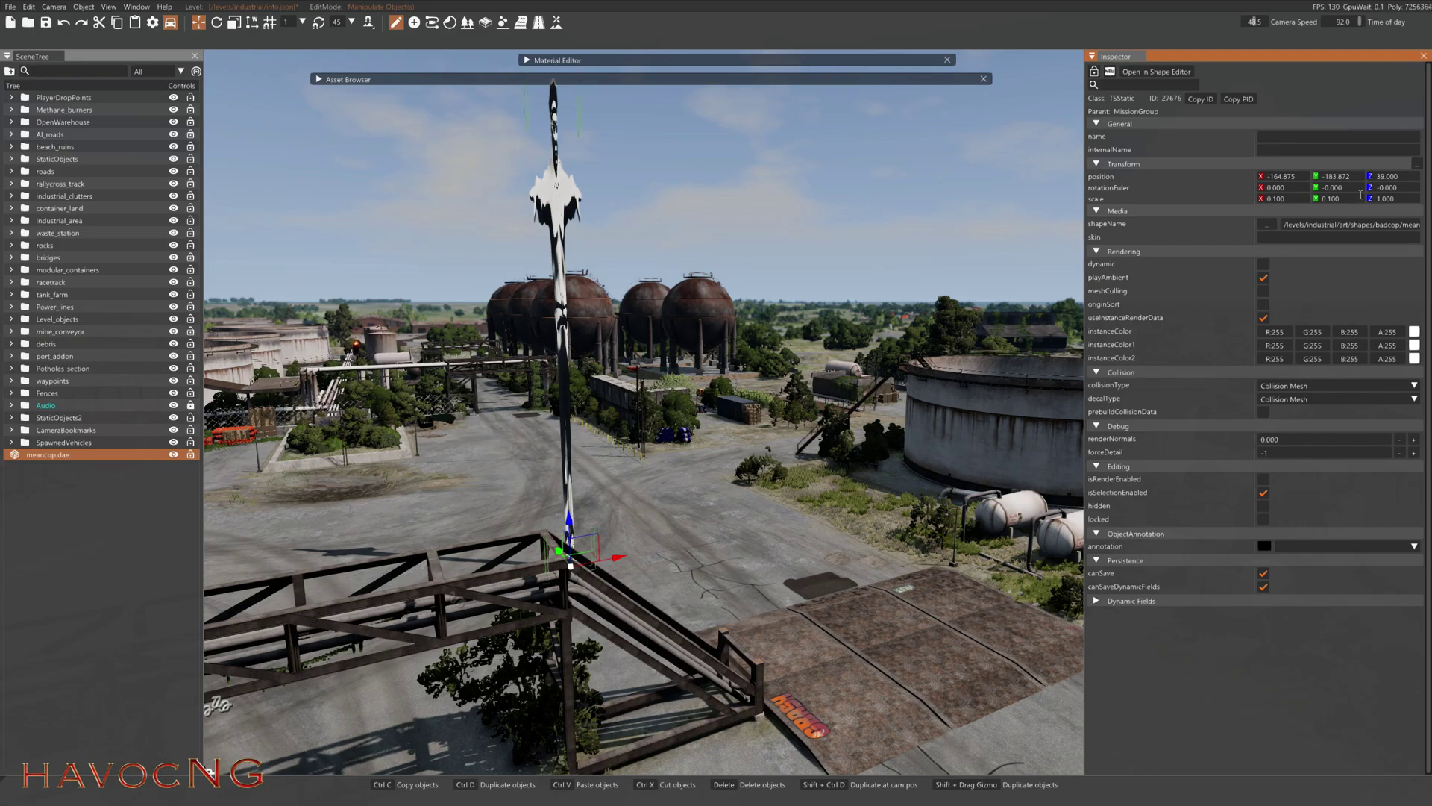
click(1392, 198)
text(0.1)
key(Return)
key(f)
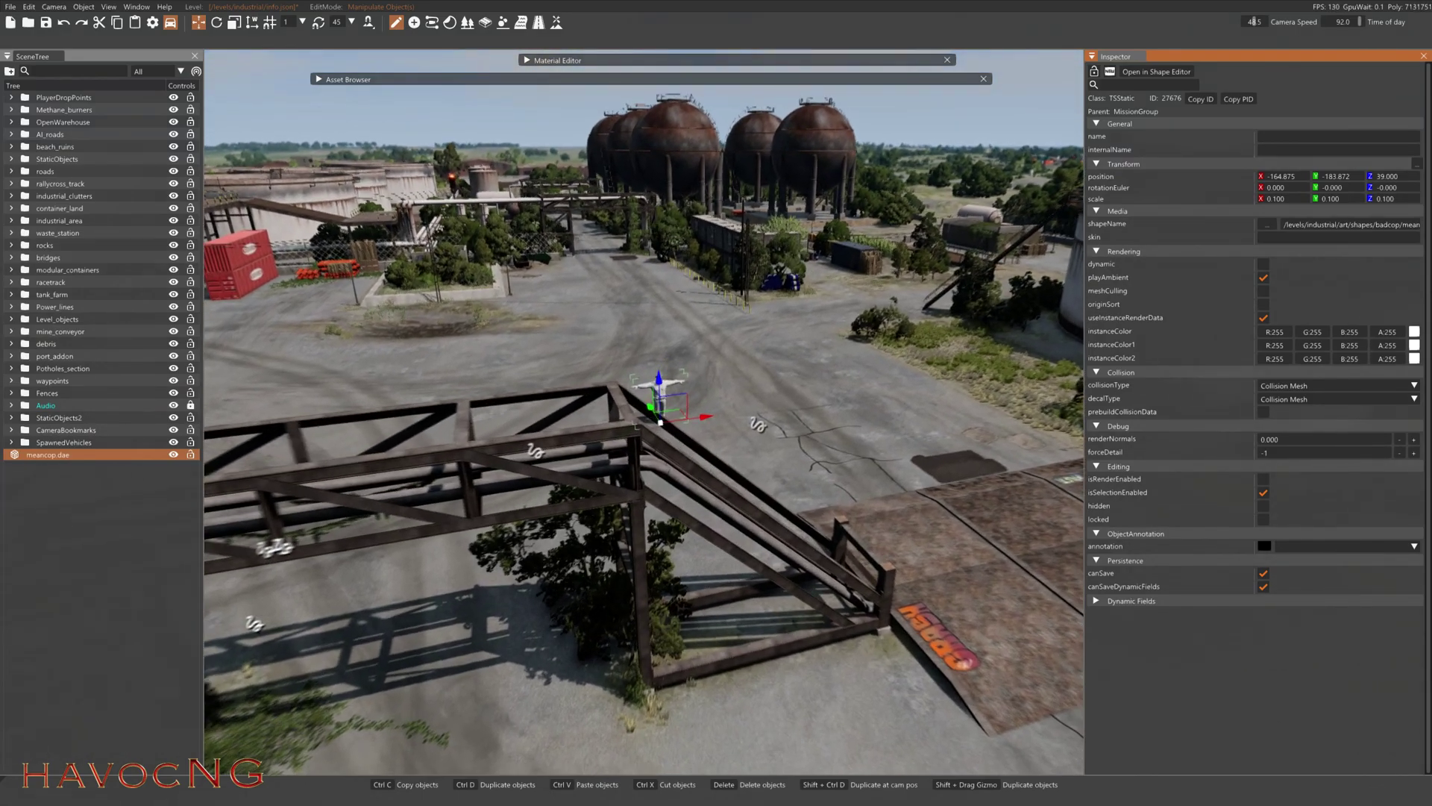
key(s)
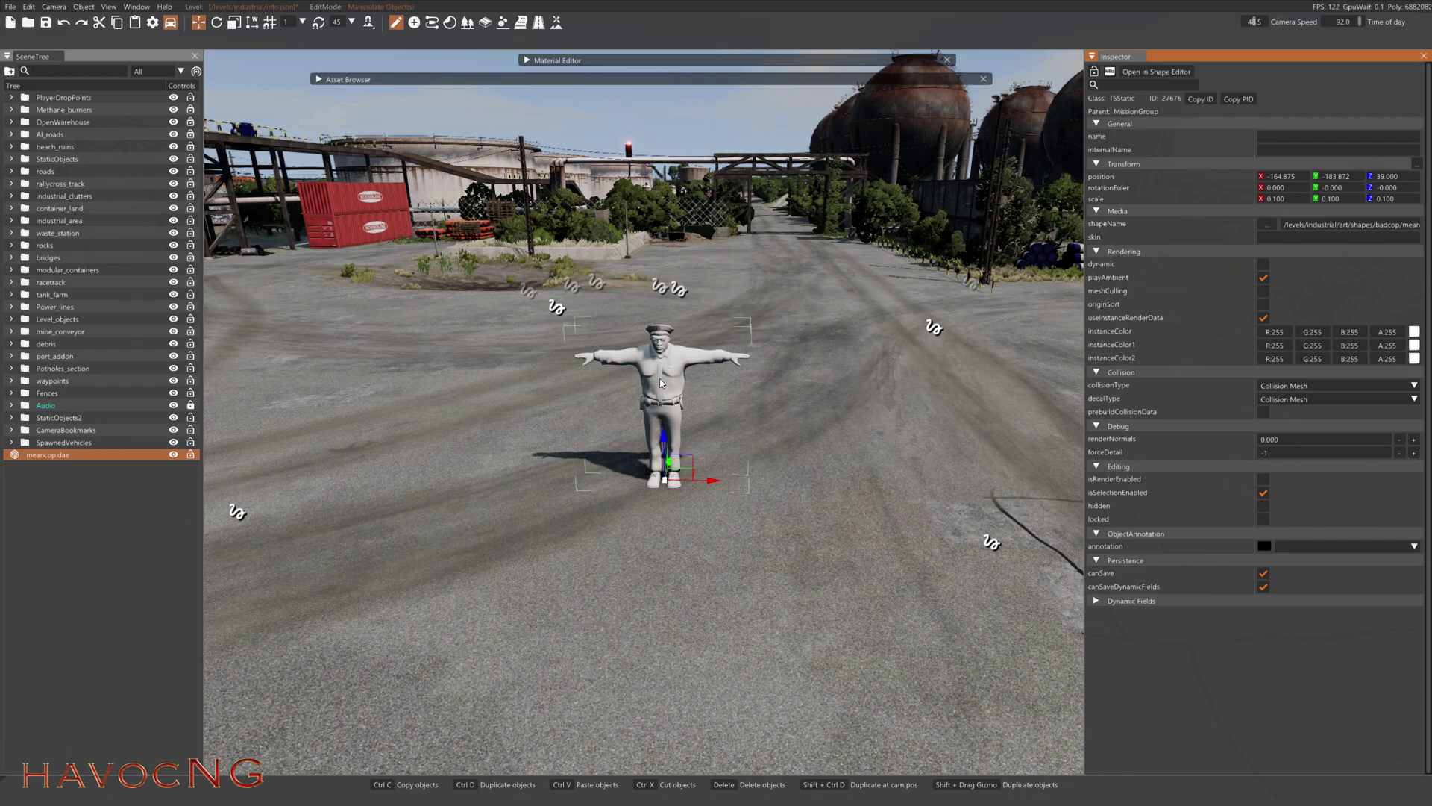
click(319, 79)
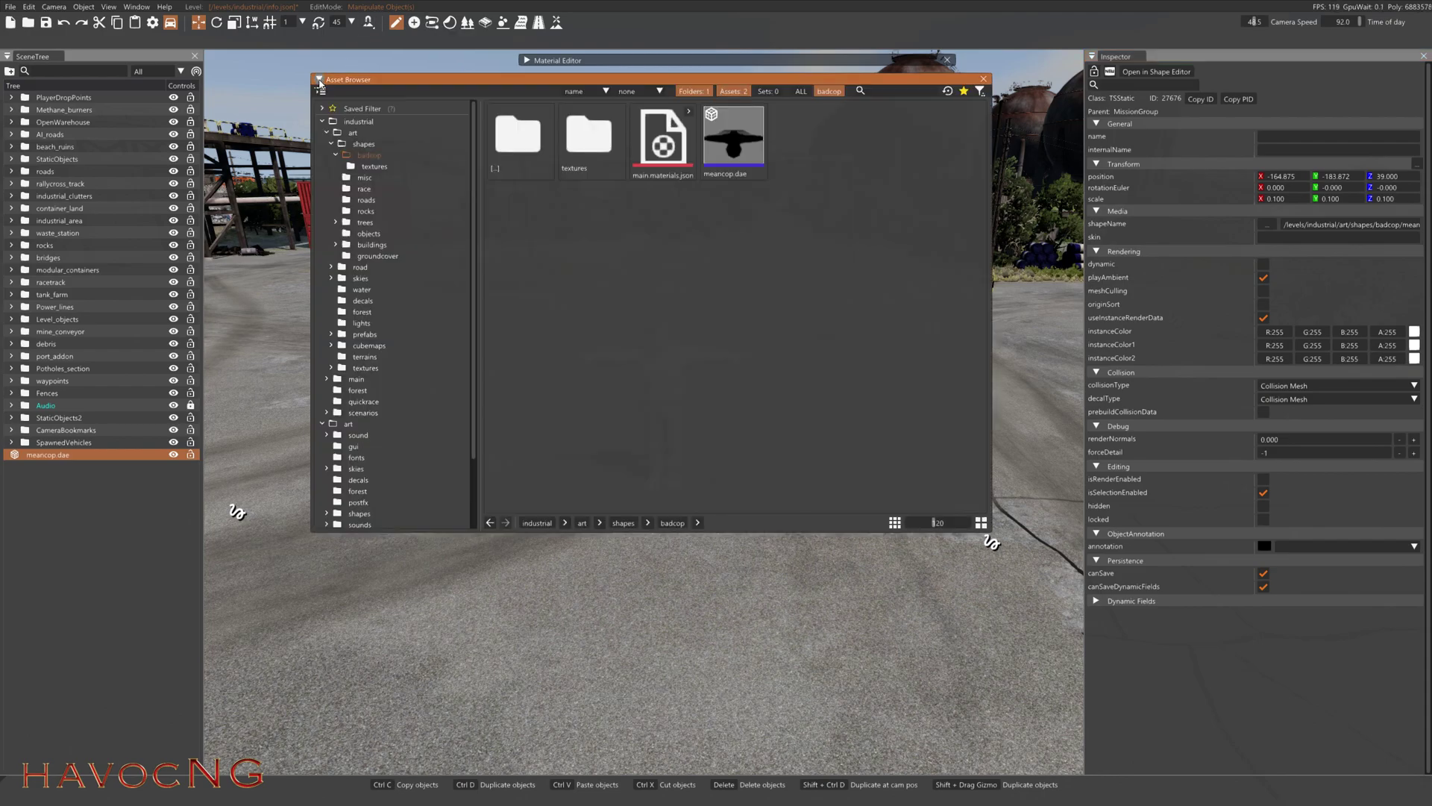
double_click(598, 158)
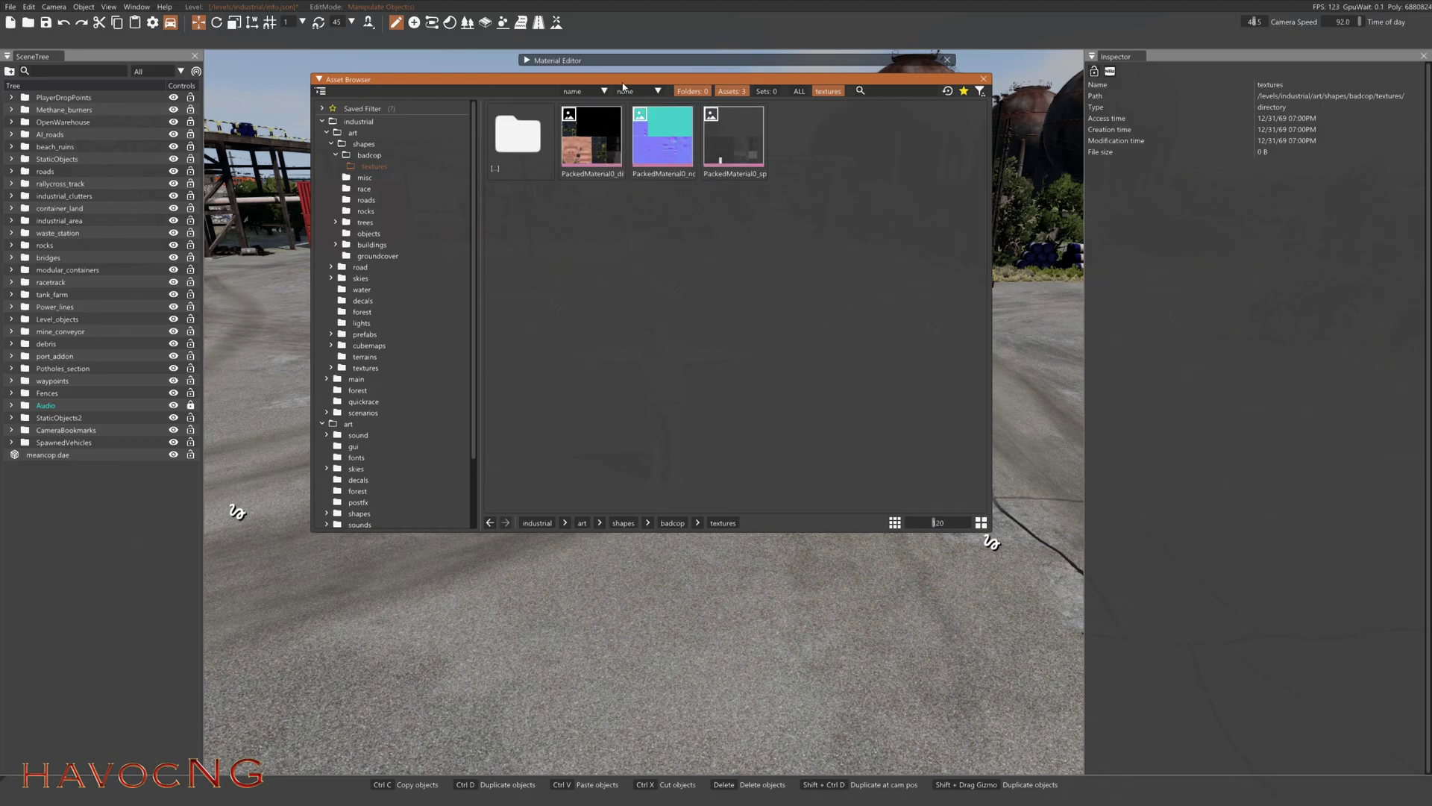
click(984, 79)
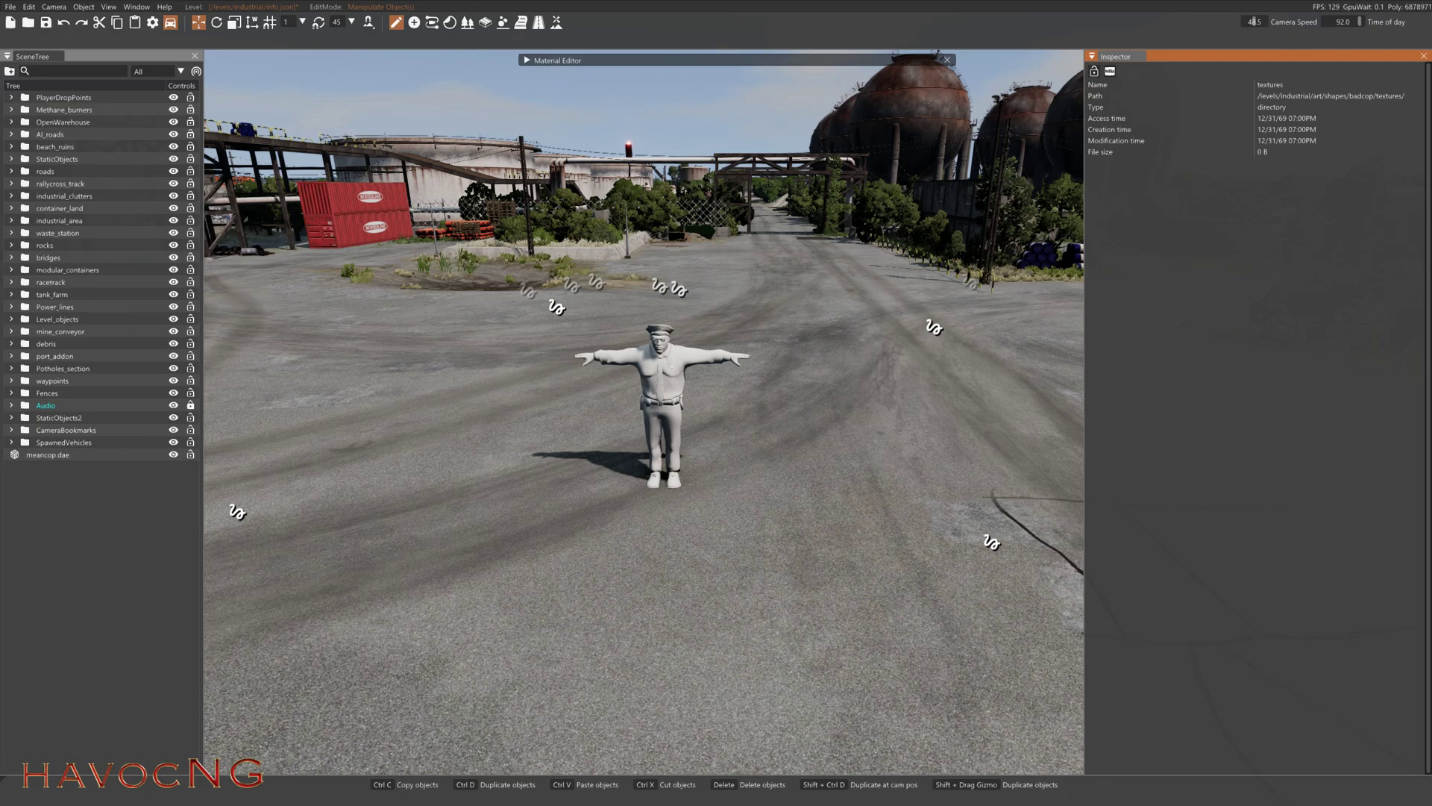
click(665, 361)
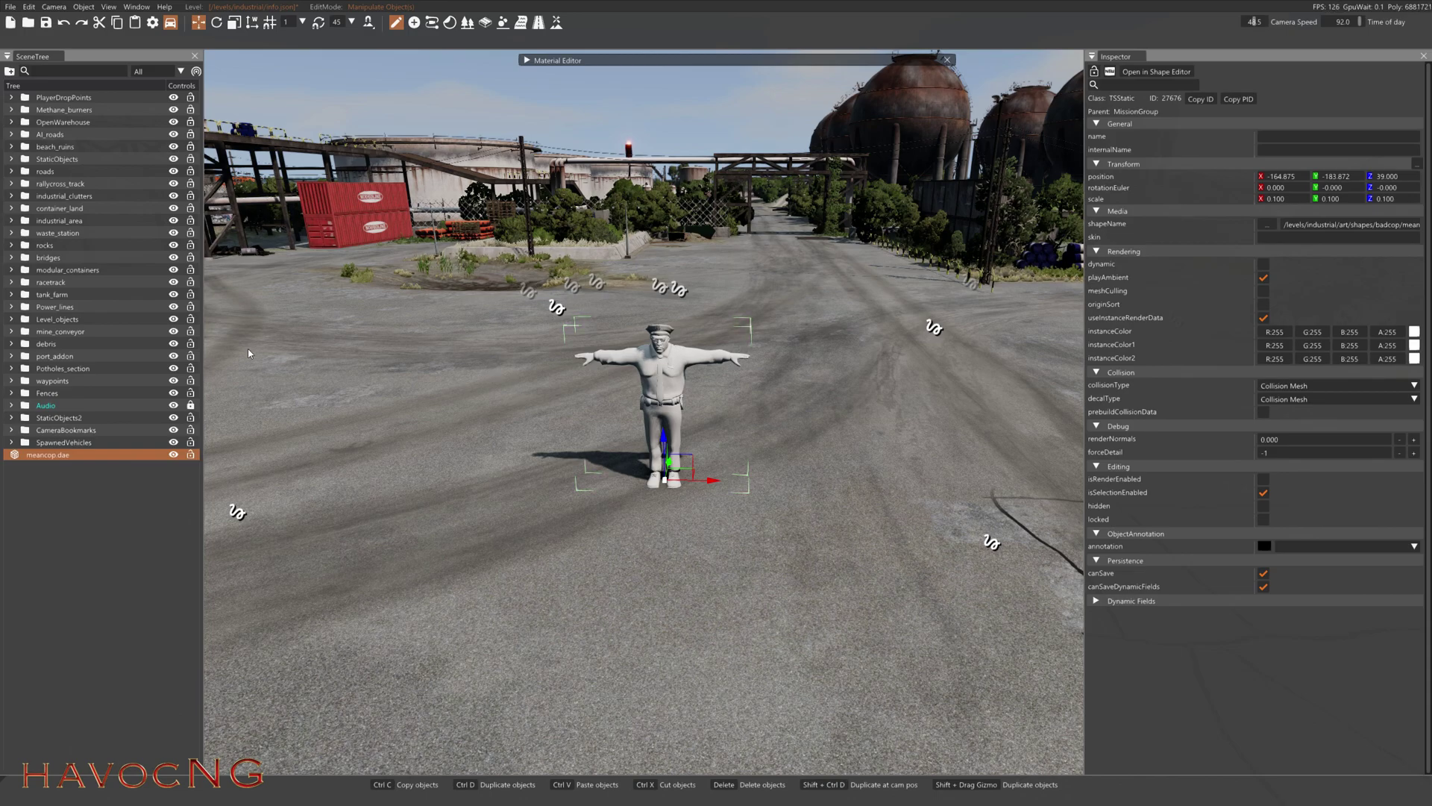
- Inspect meancop.dae in a separate window, open it in Shape Editor, and list its PackedMaterial0 material
right_click(120, 460)
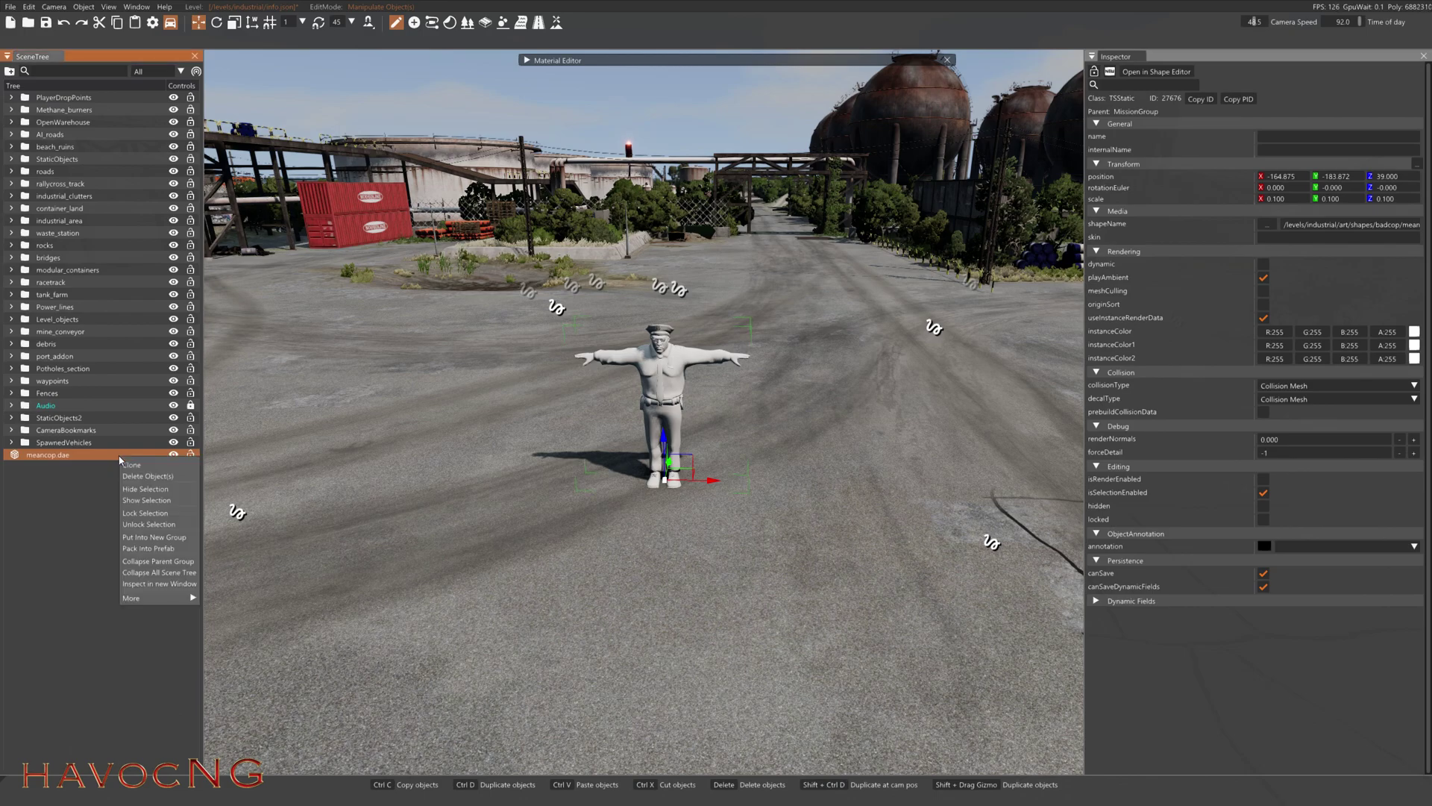
click(163, 584)
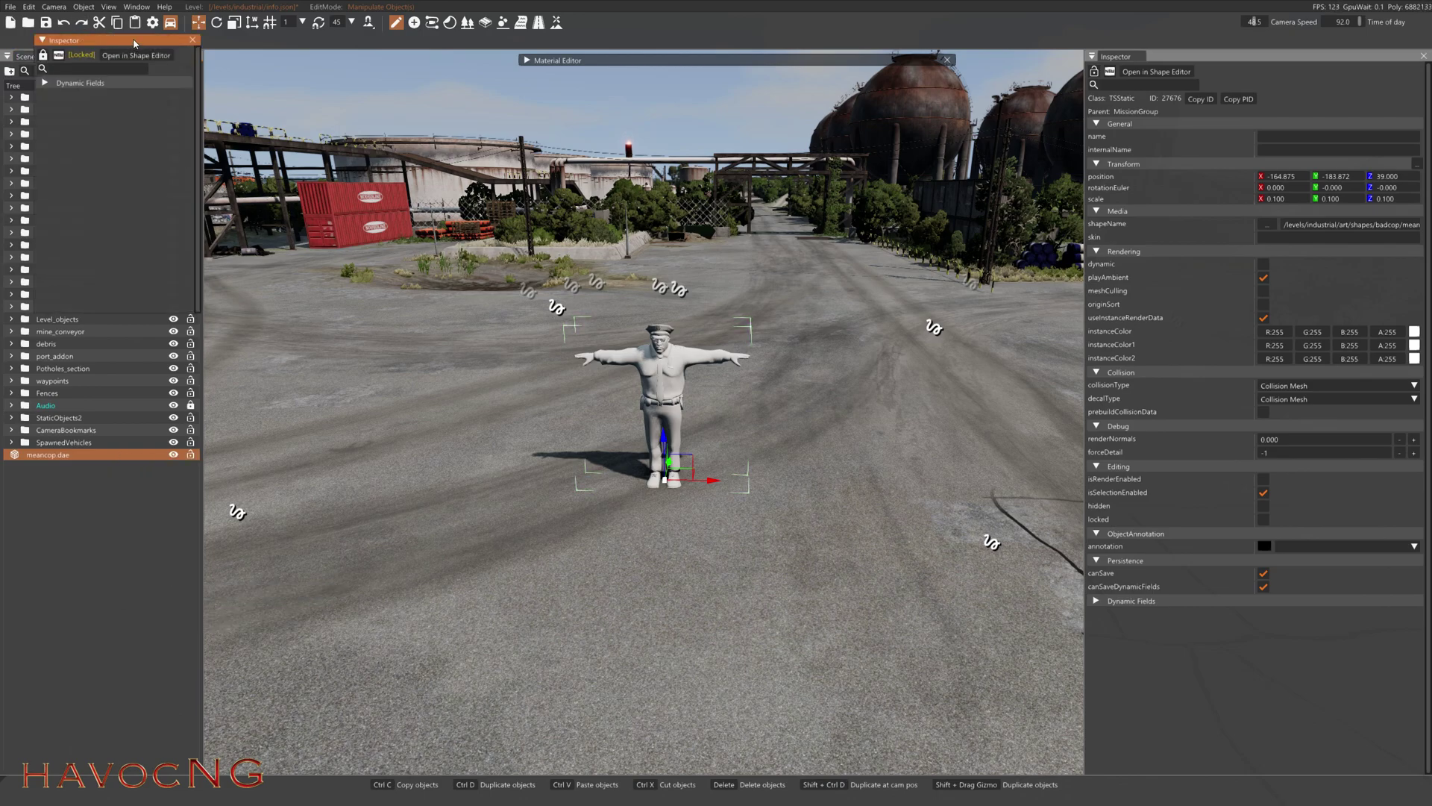
drag(134, 42, 310, 66)
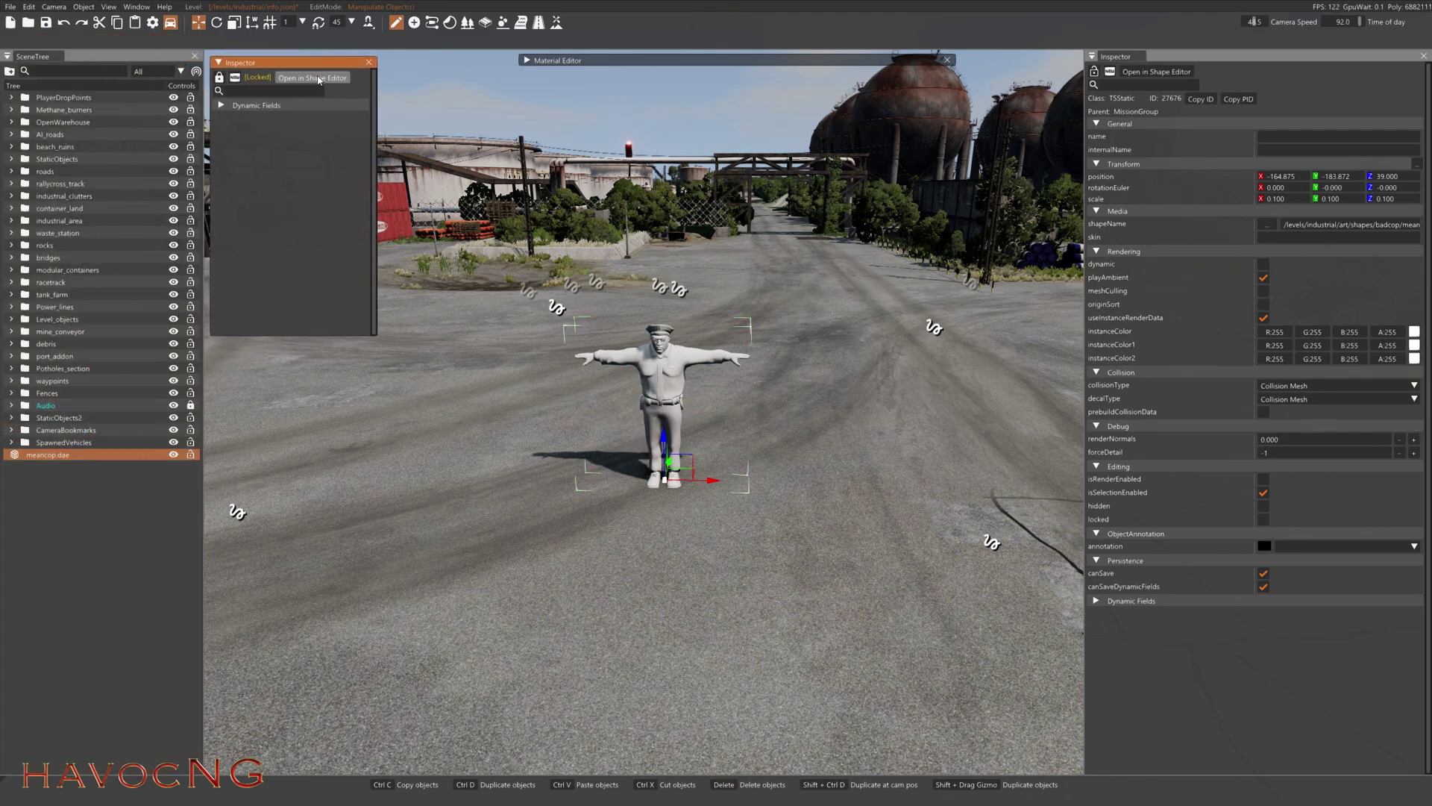
click(312, 78)
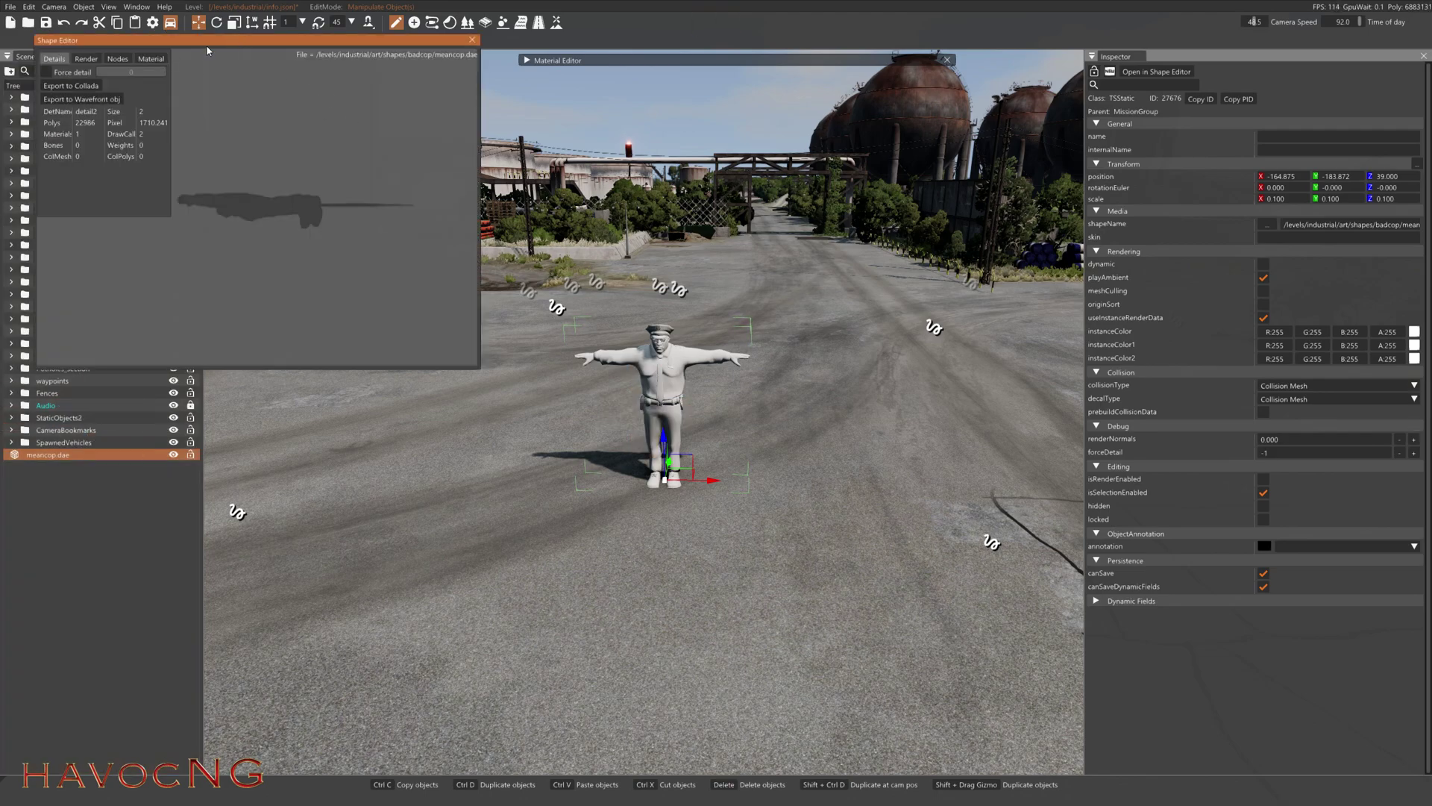
click(153, 59)
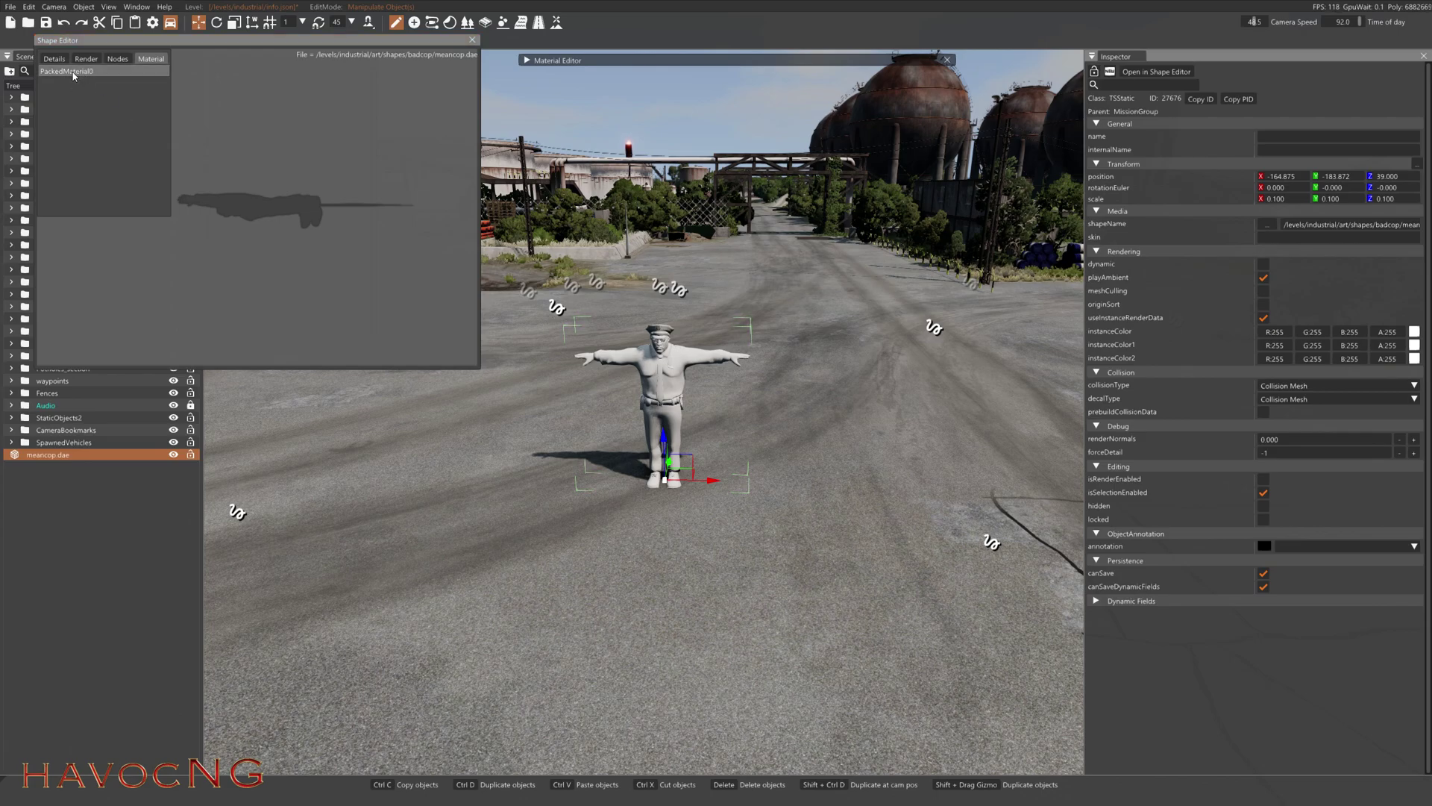
- Open PackedMaterial0 in the Material Editor with the policeman model selected
click(526, 60)
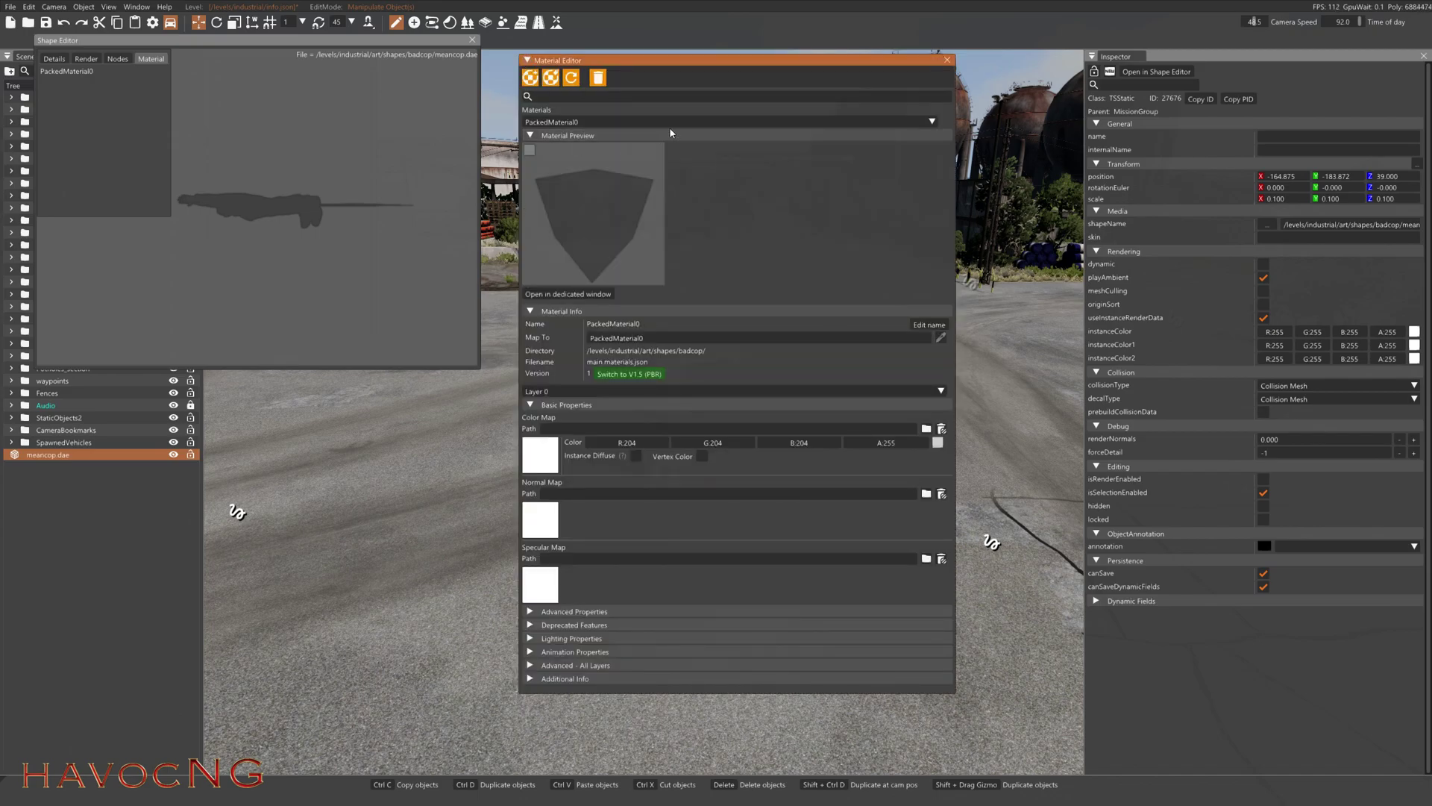
click(947, 60)
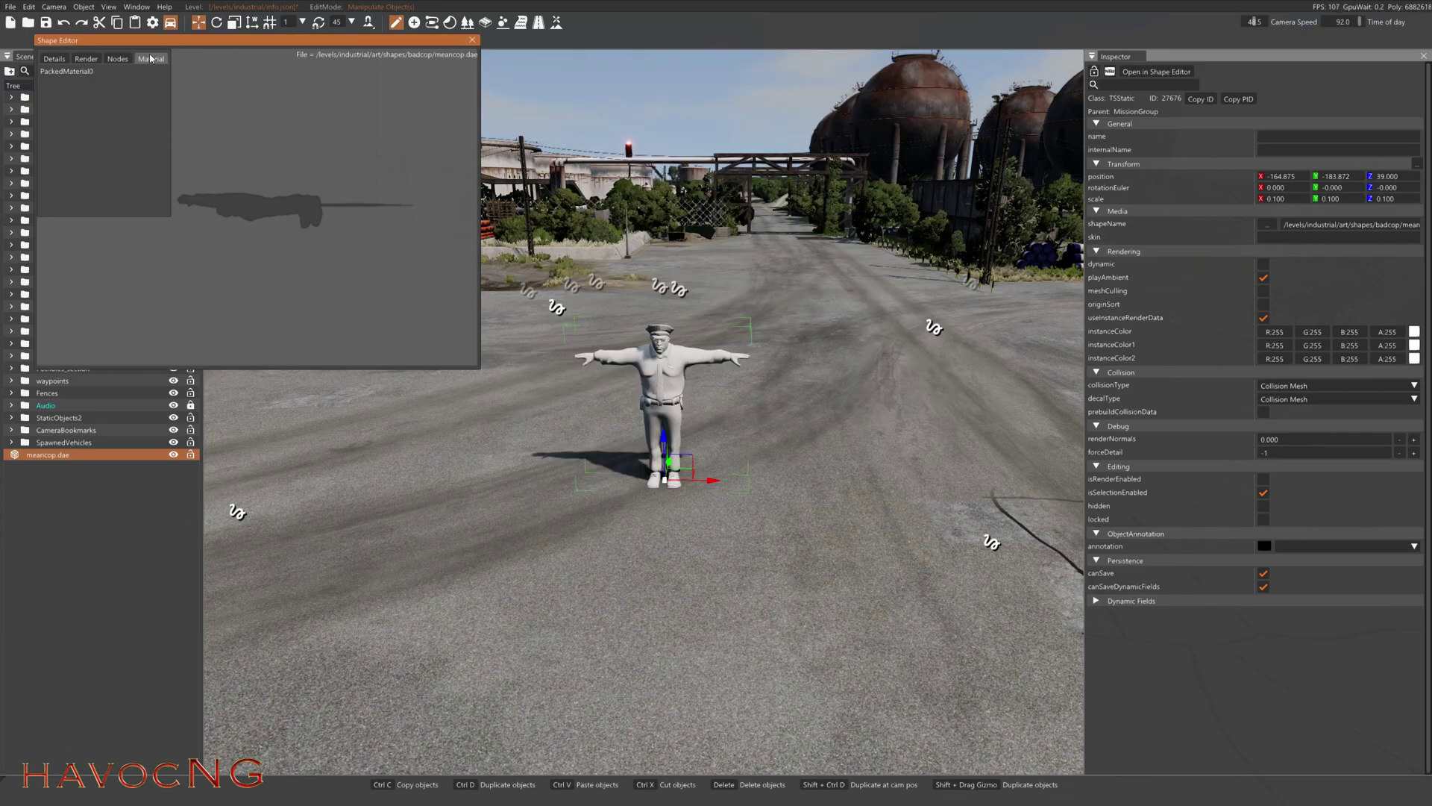
double_click(74, 71)
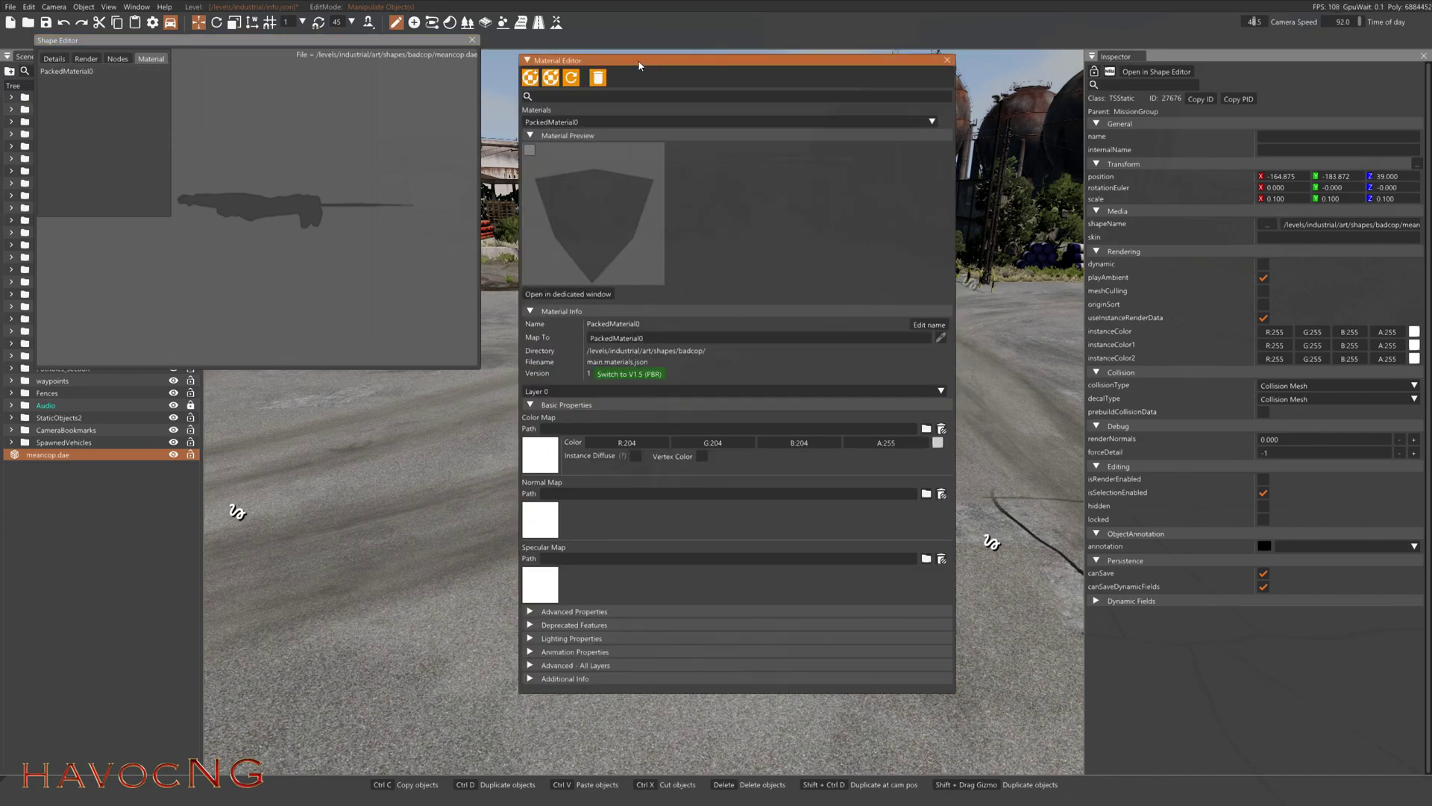
click(410, 492)
right_drag(411, 491, 418, 485)
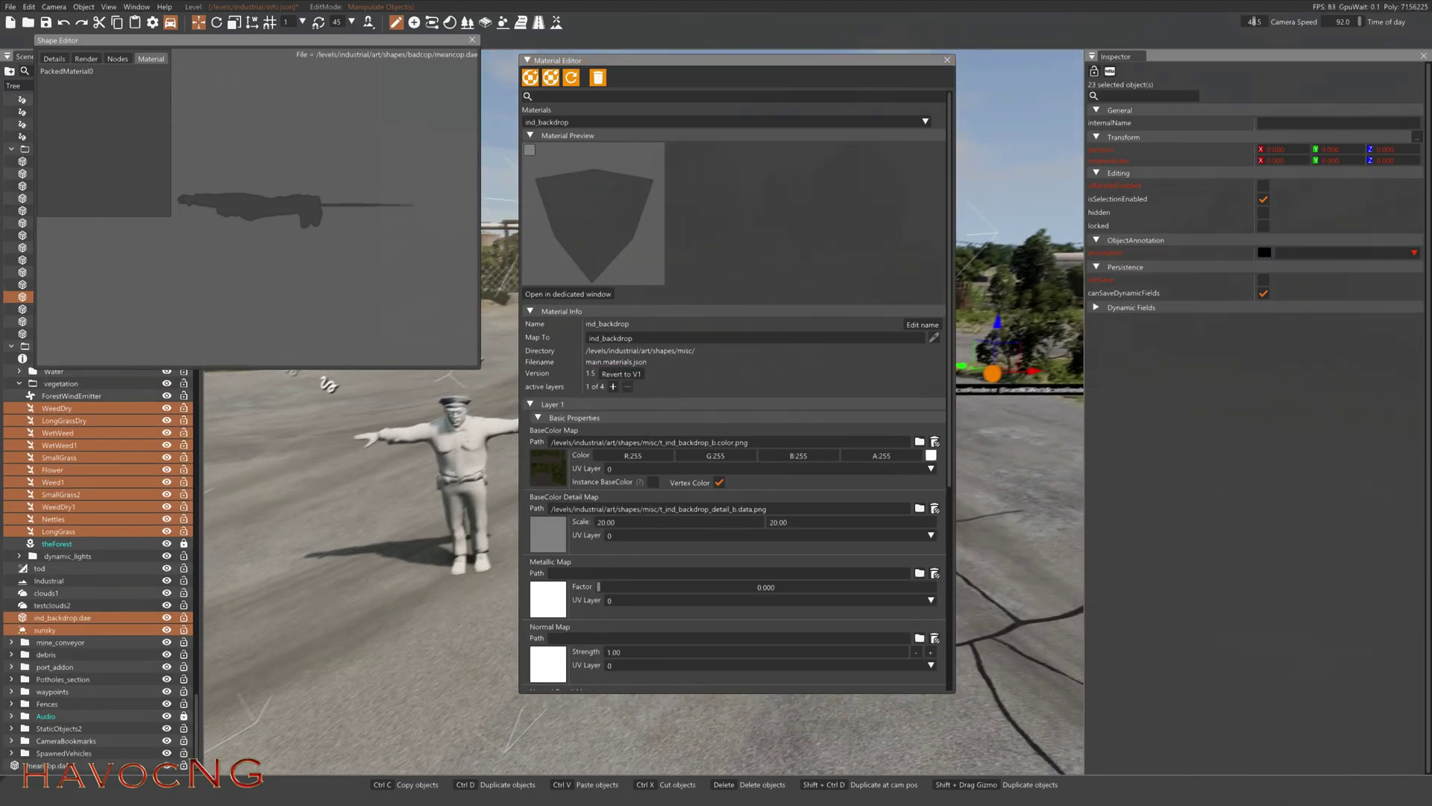
click(414, 492)
- Set PackedMaterial0's Color Map to textures/PackedMaterial0_diffuse.png
click(552, 458)
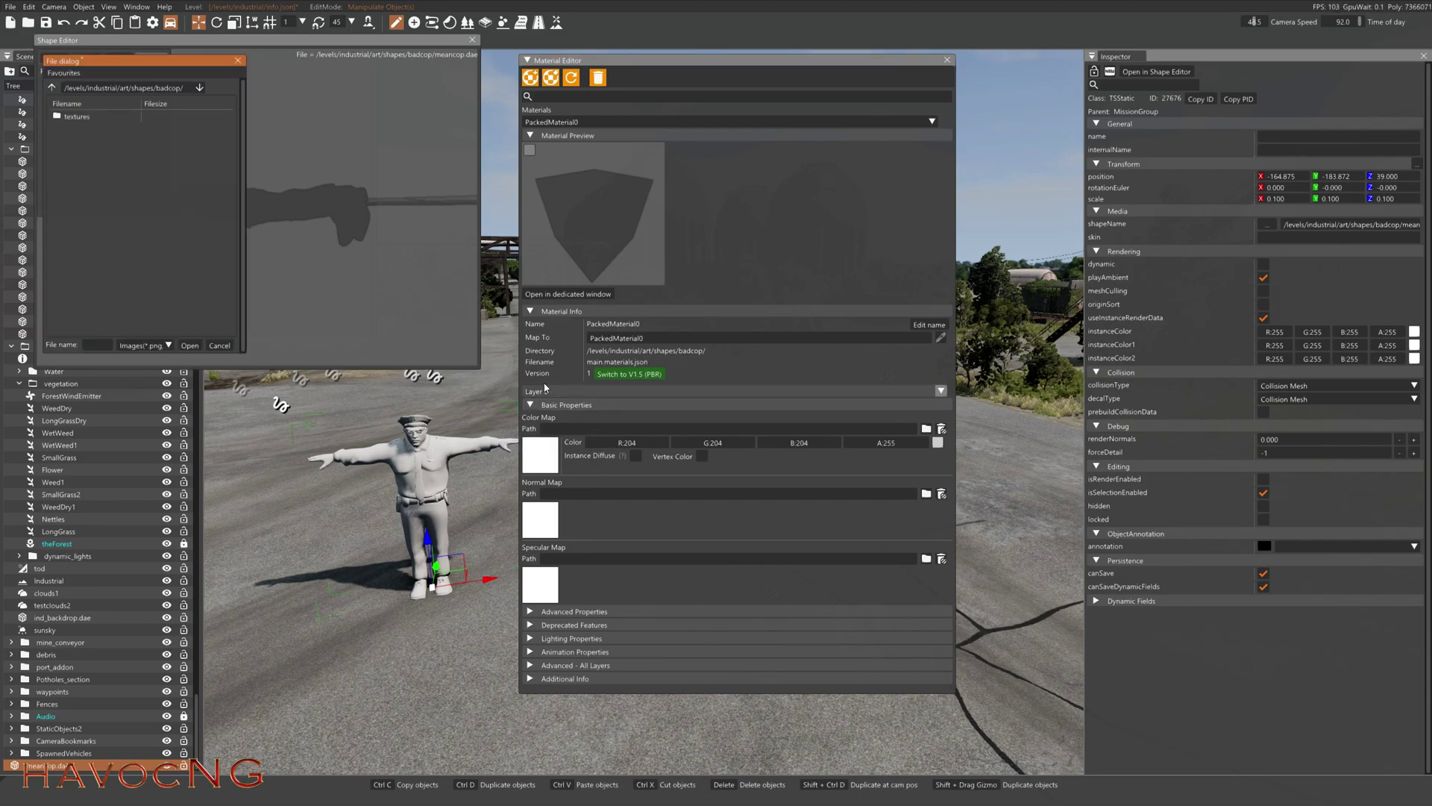
double_click(78, 117)
click(78, 117)
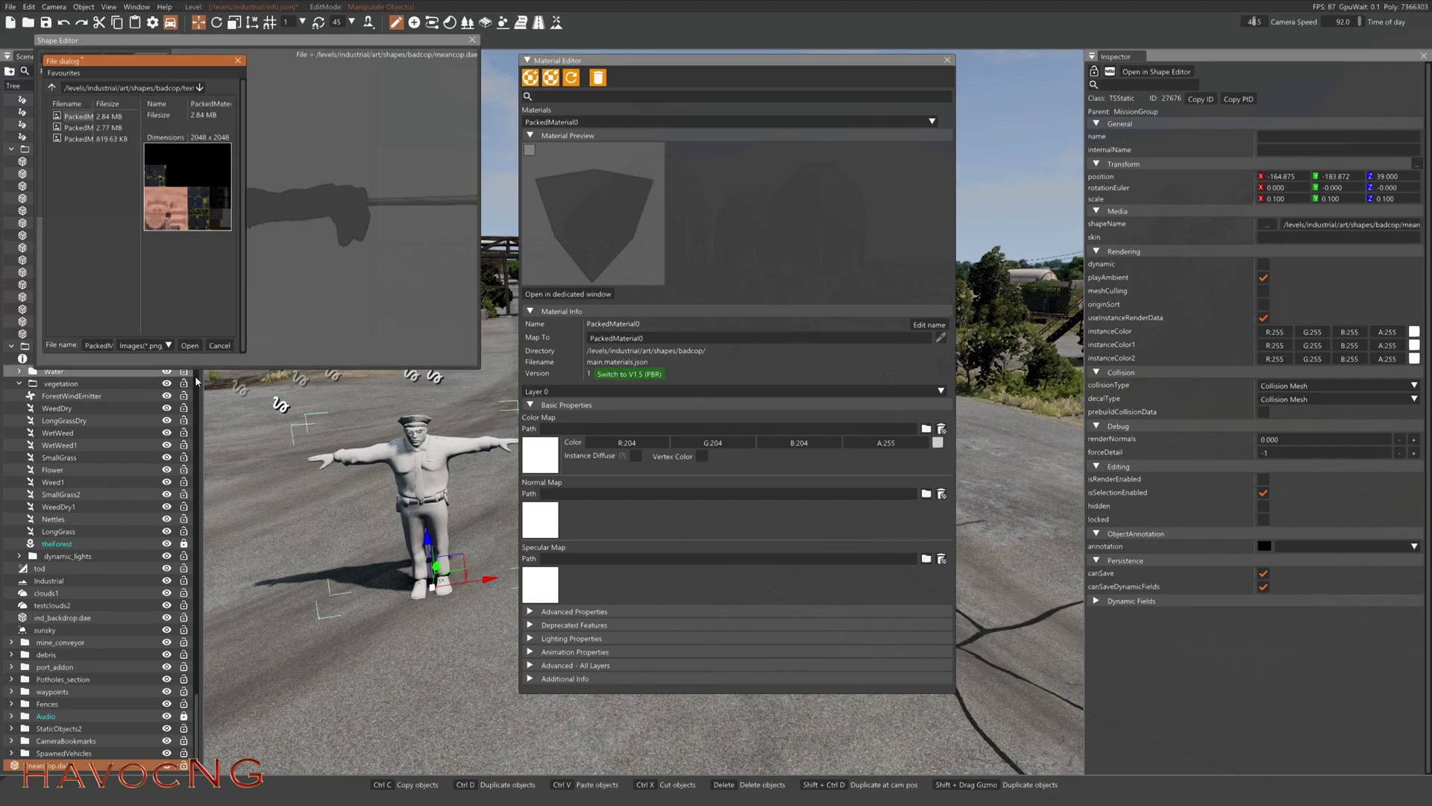
click(189, 345)
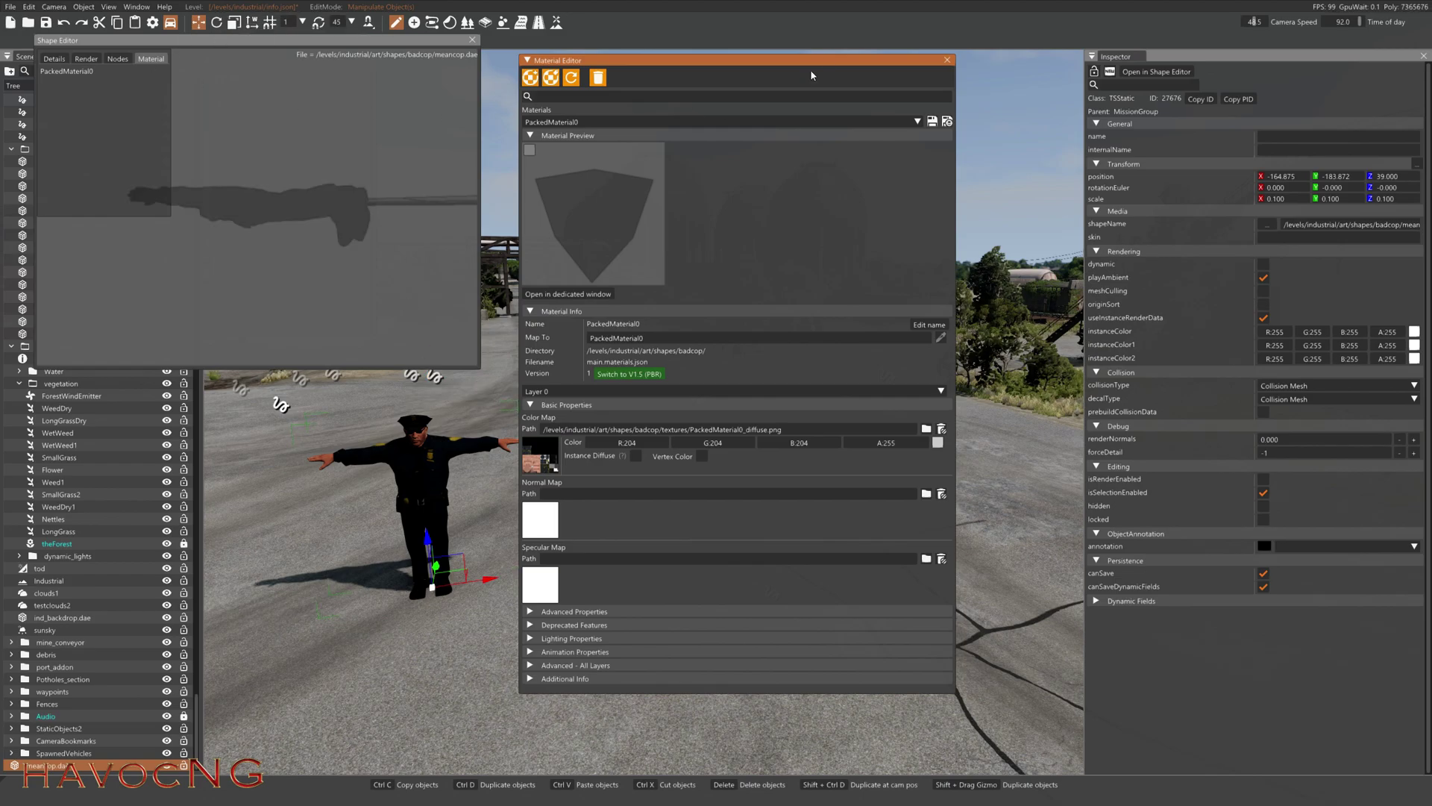
- Close the Material Editor, Shape Editor and separate Inspector window, centring on the policeman
click(947, 61)
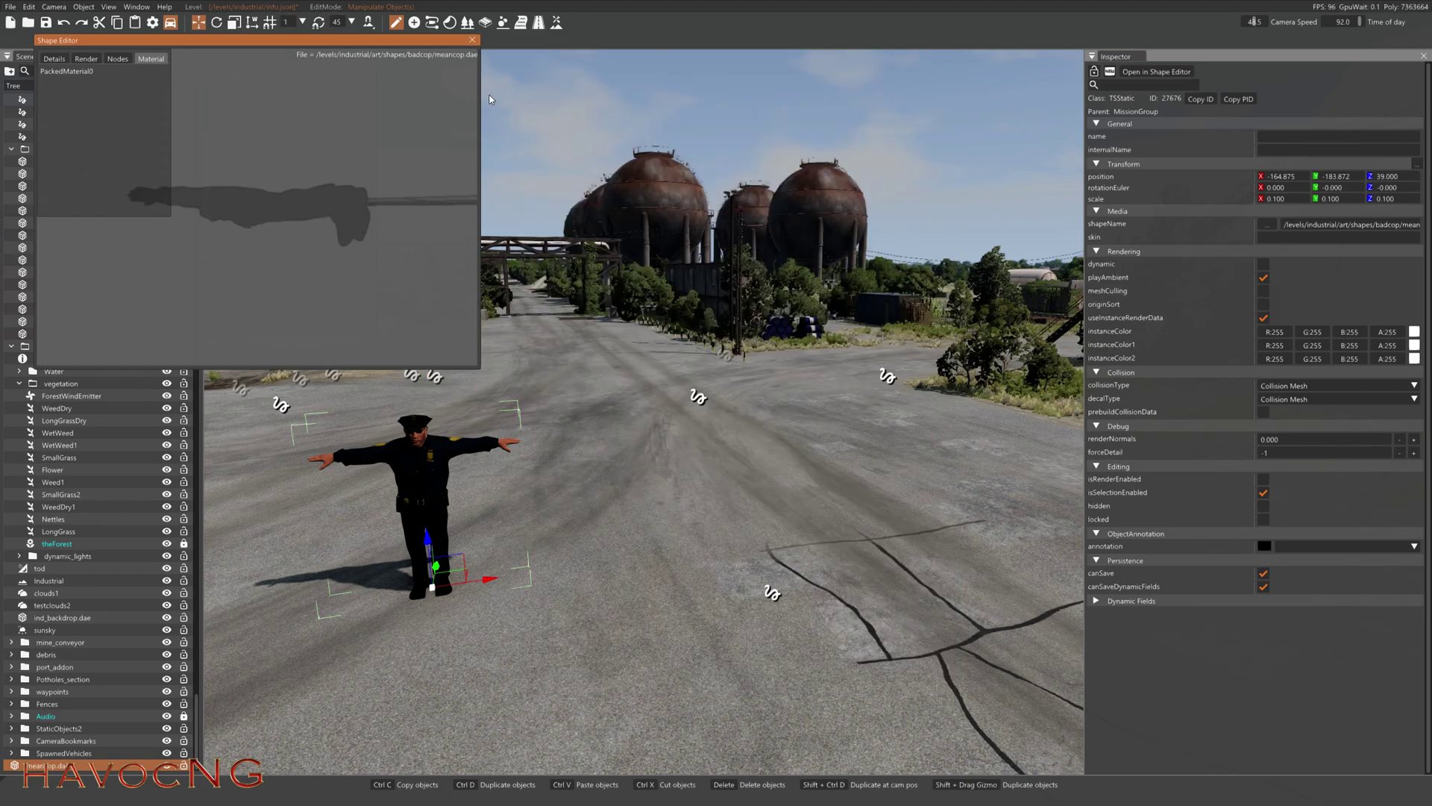
click(473, 39)
key(f)
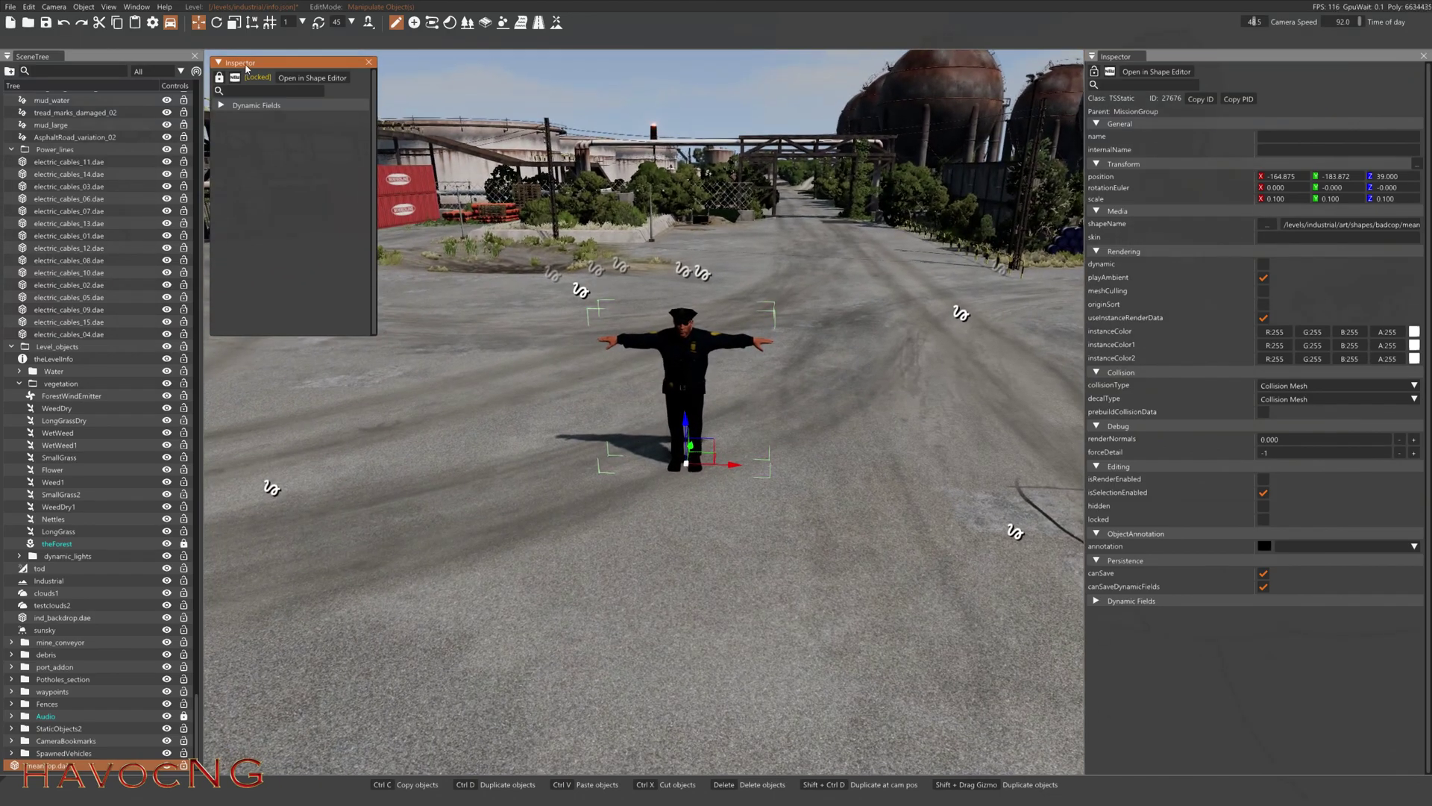
click(368, 63)
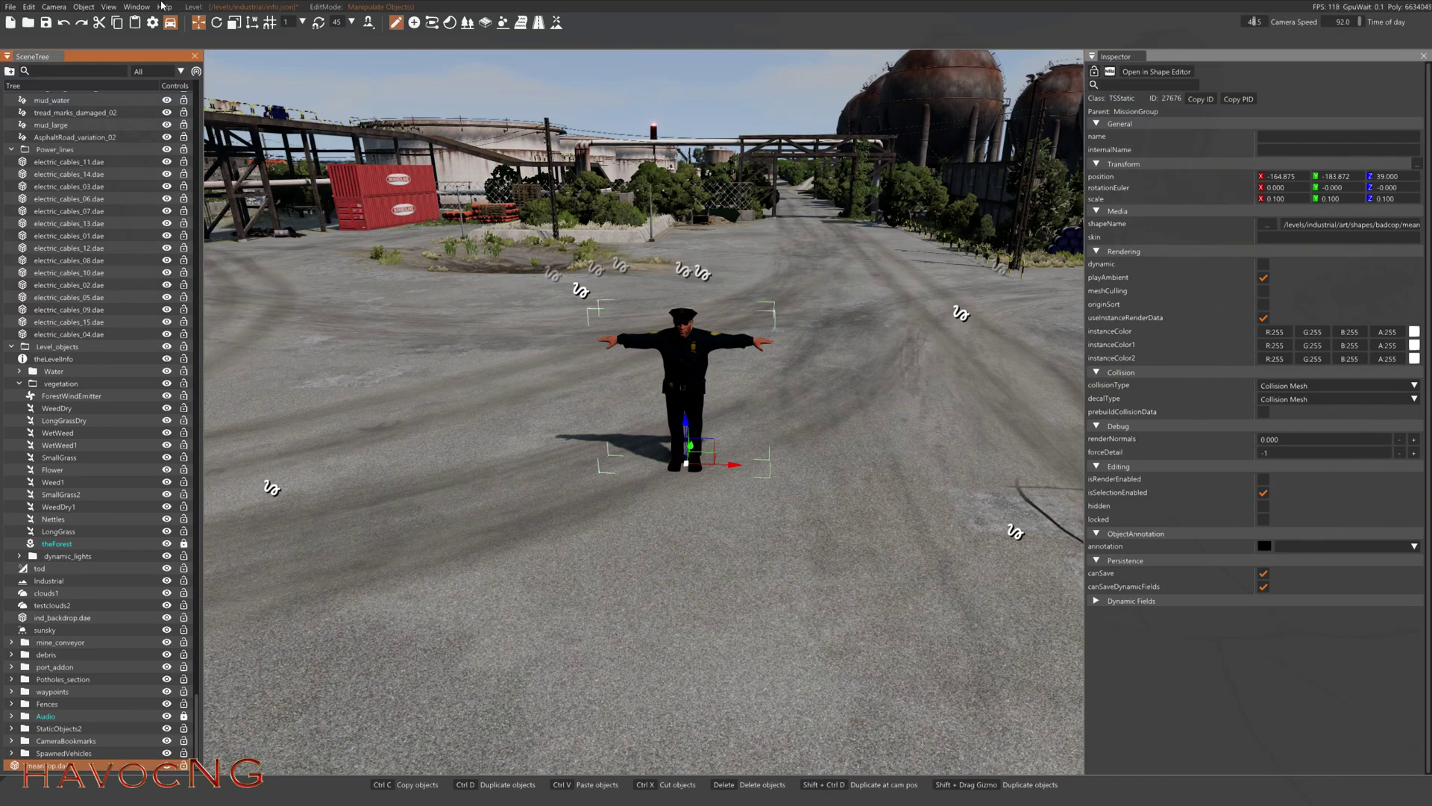
- Enable Glow in PackedMaterial0's Lighting Properties, then close the Material Editor
click(135, 8)
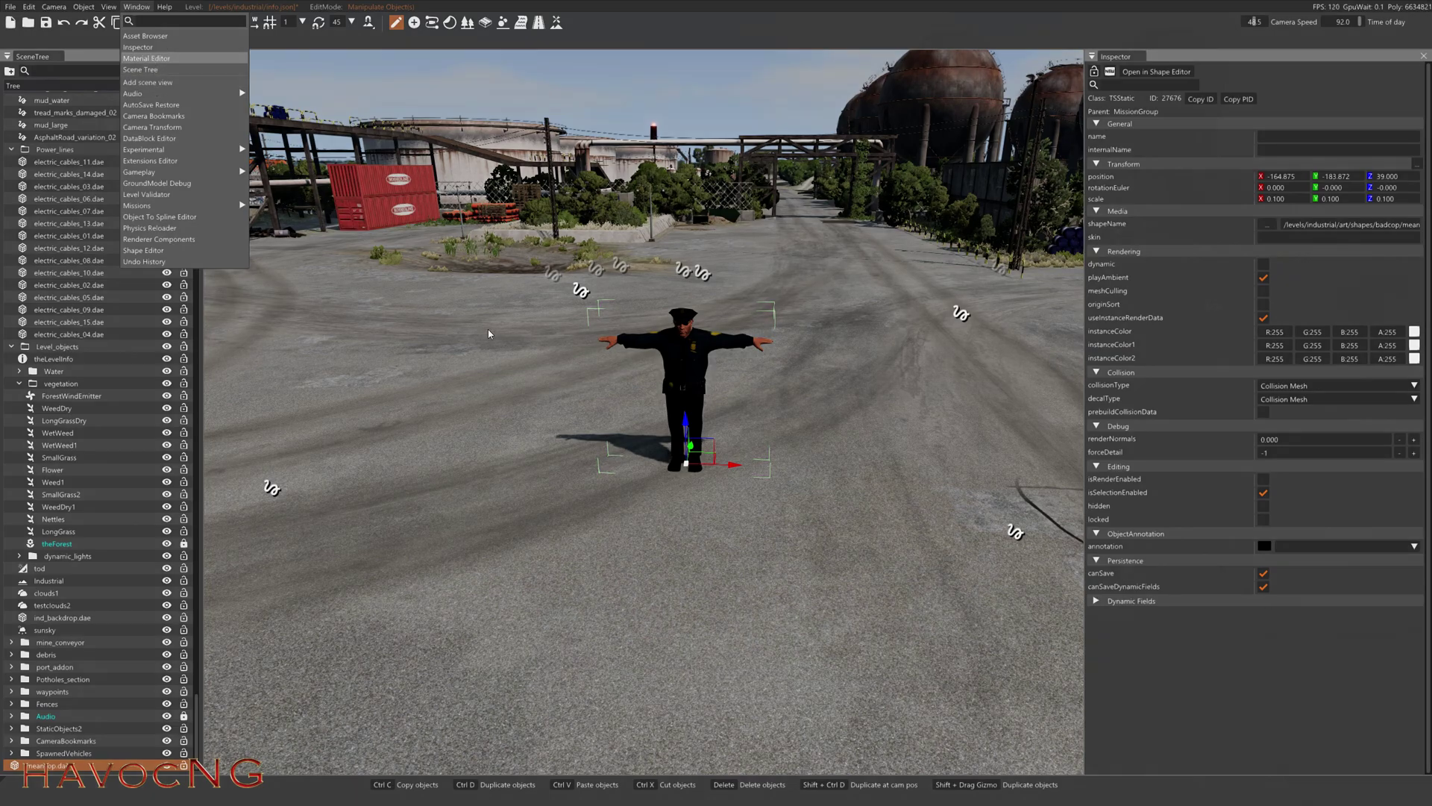
click(147, 58)
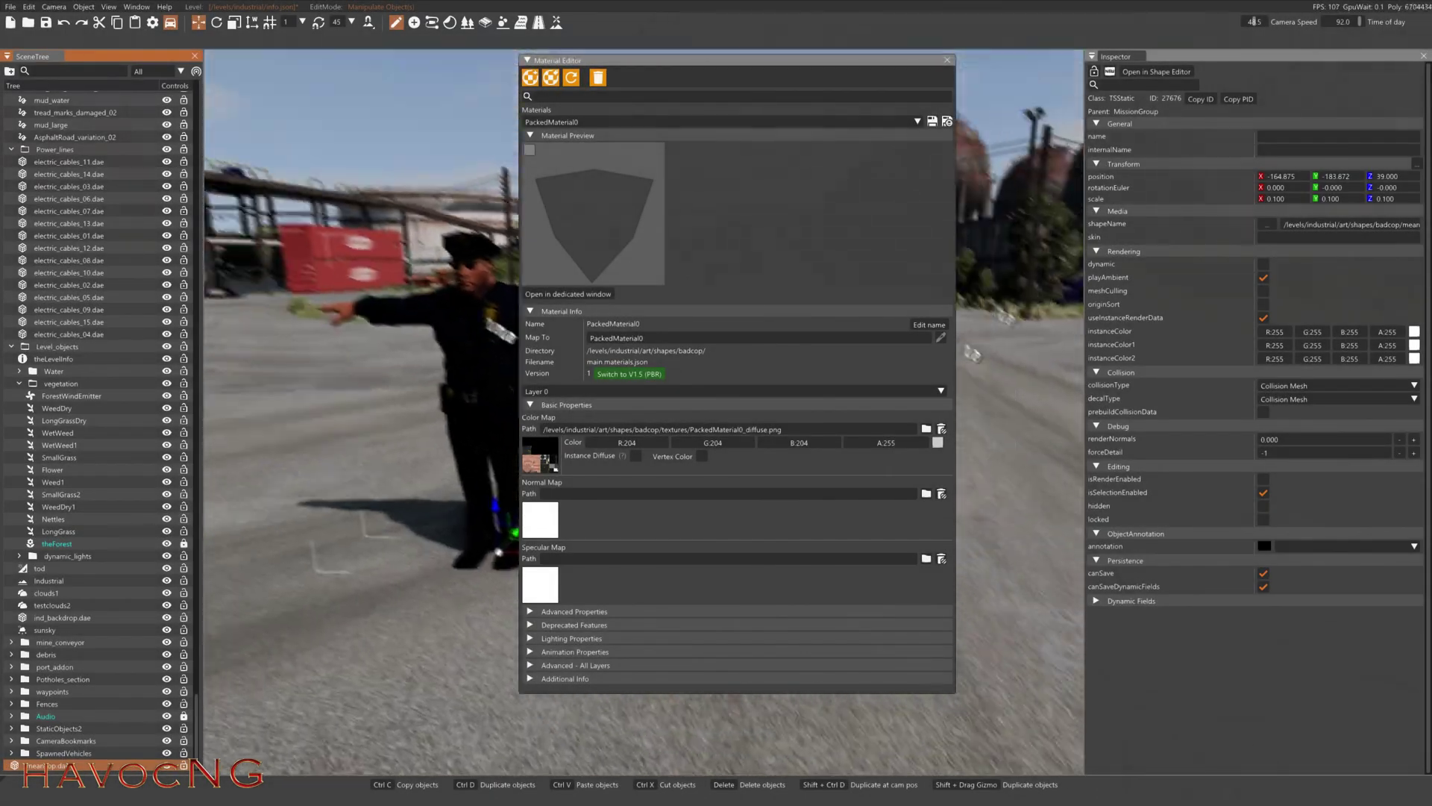
click(565, 639)
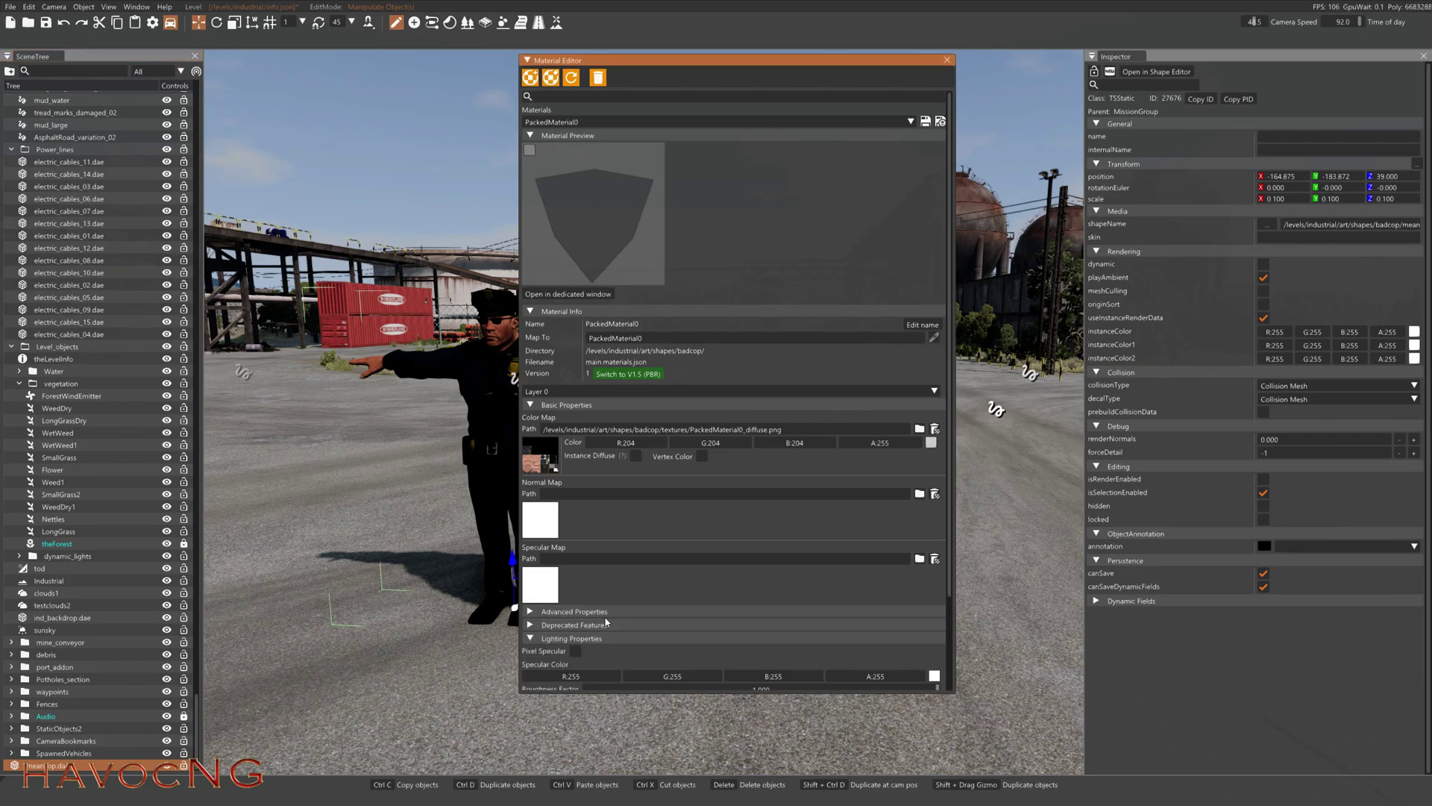
scroll(564, 638, down, 2)
click(547, 620)
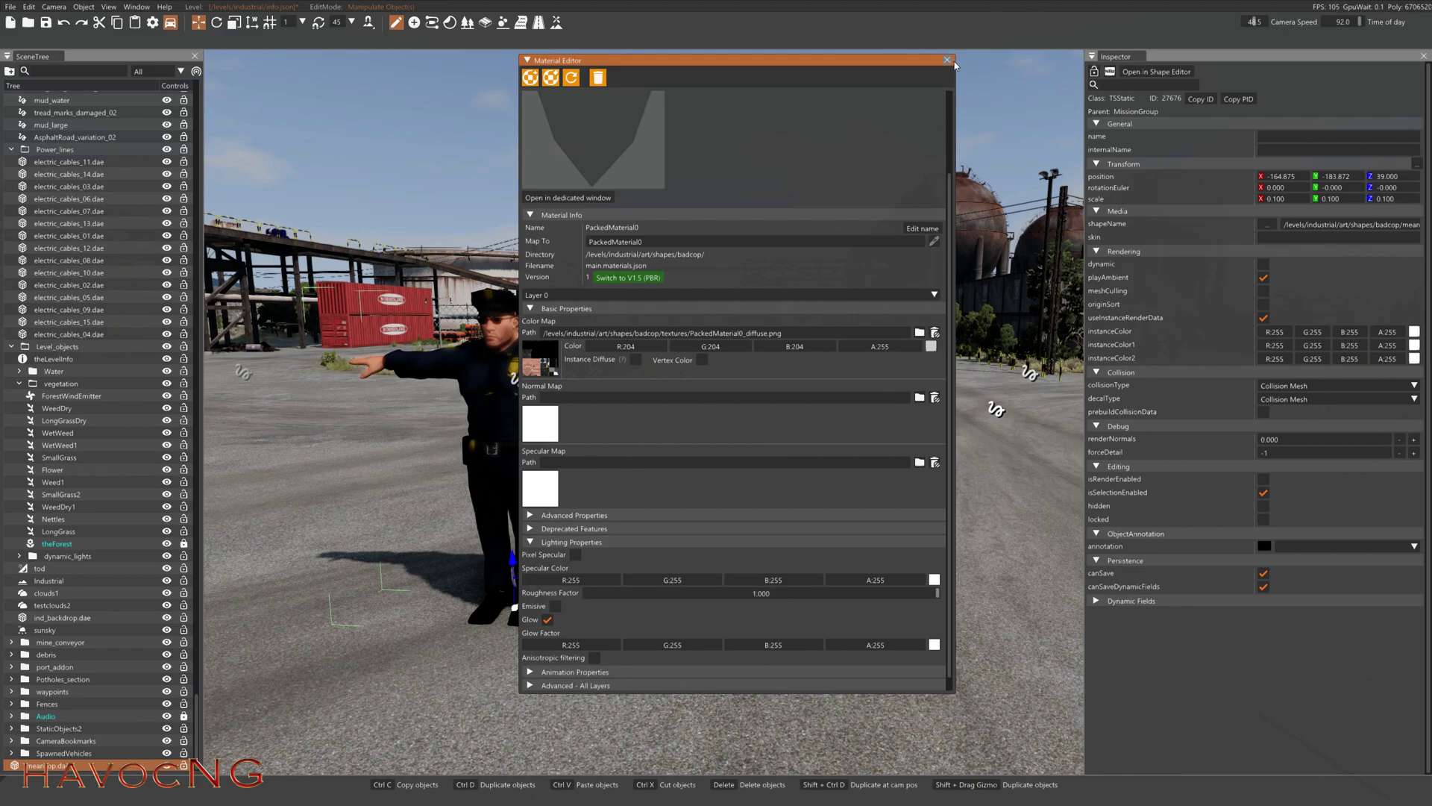
click(947, 59)
key(f)
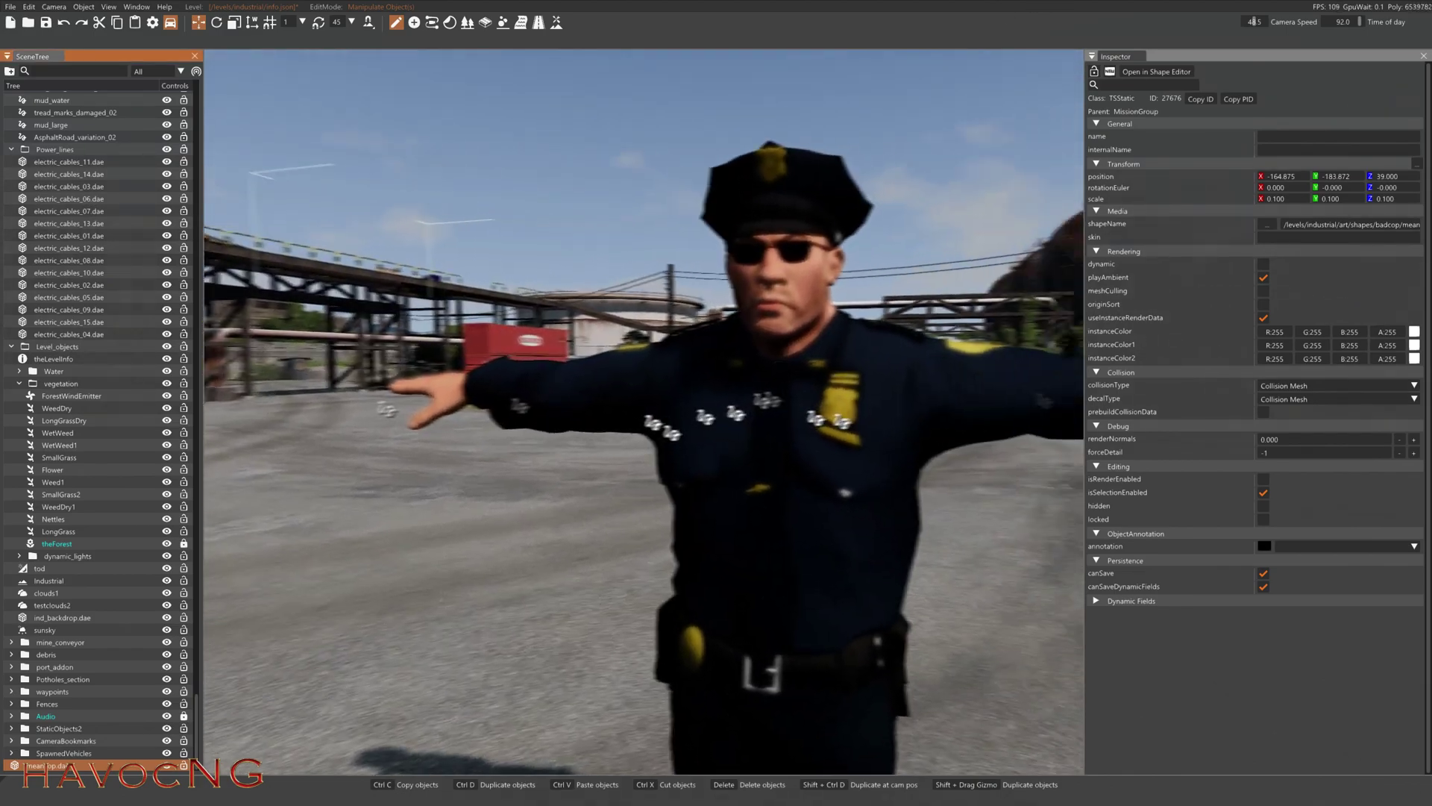
scroll(644, 402, down, 5)
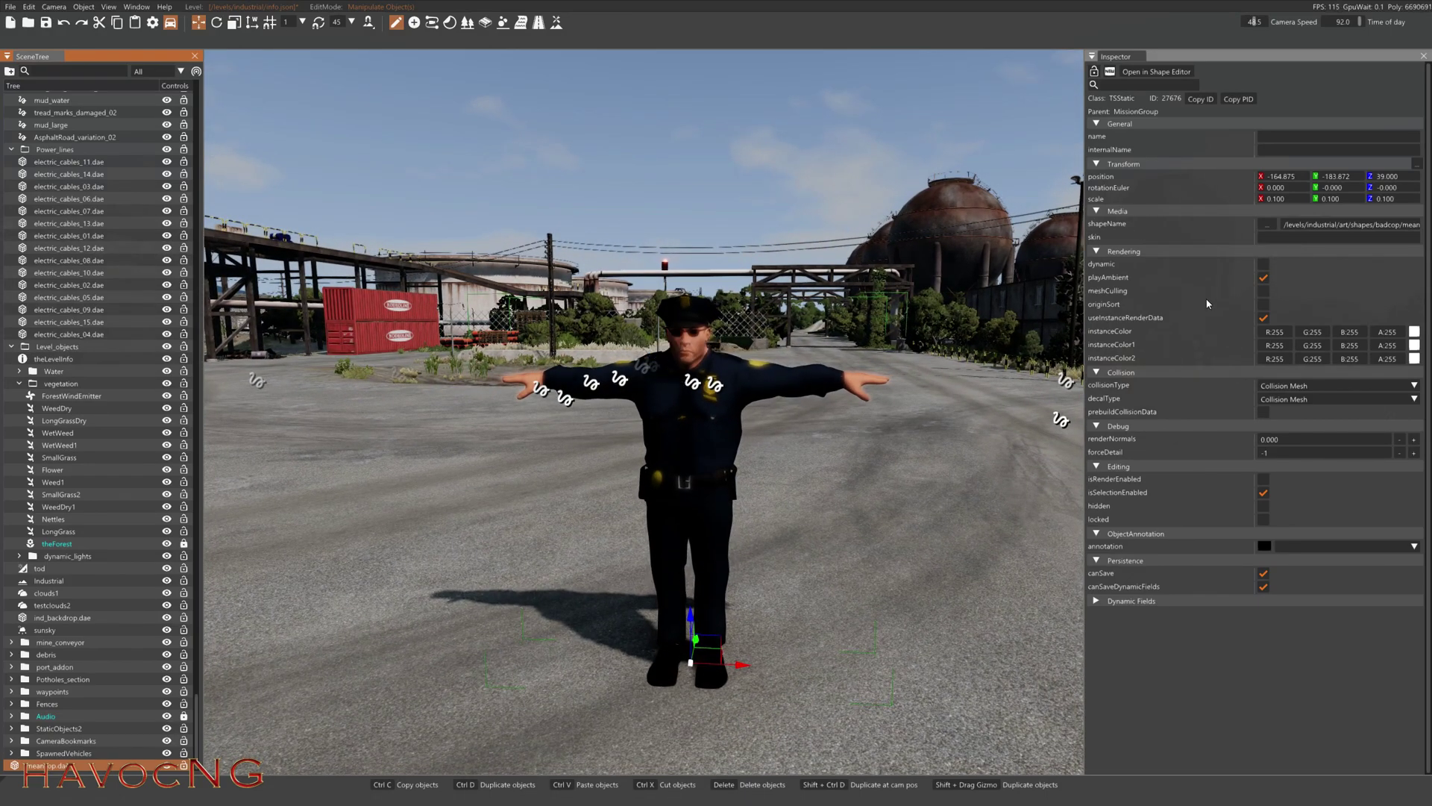
- Set the officer's collisionType and decalType to Visible Mesh
click(1298, 385)
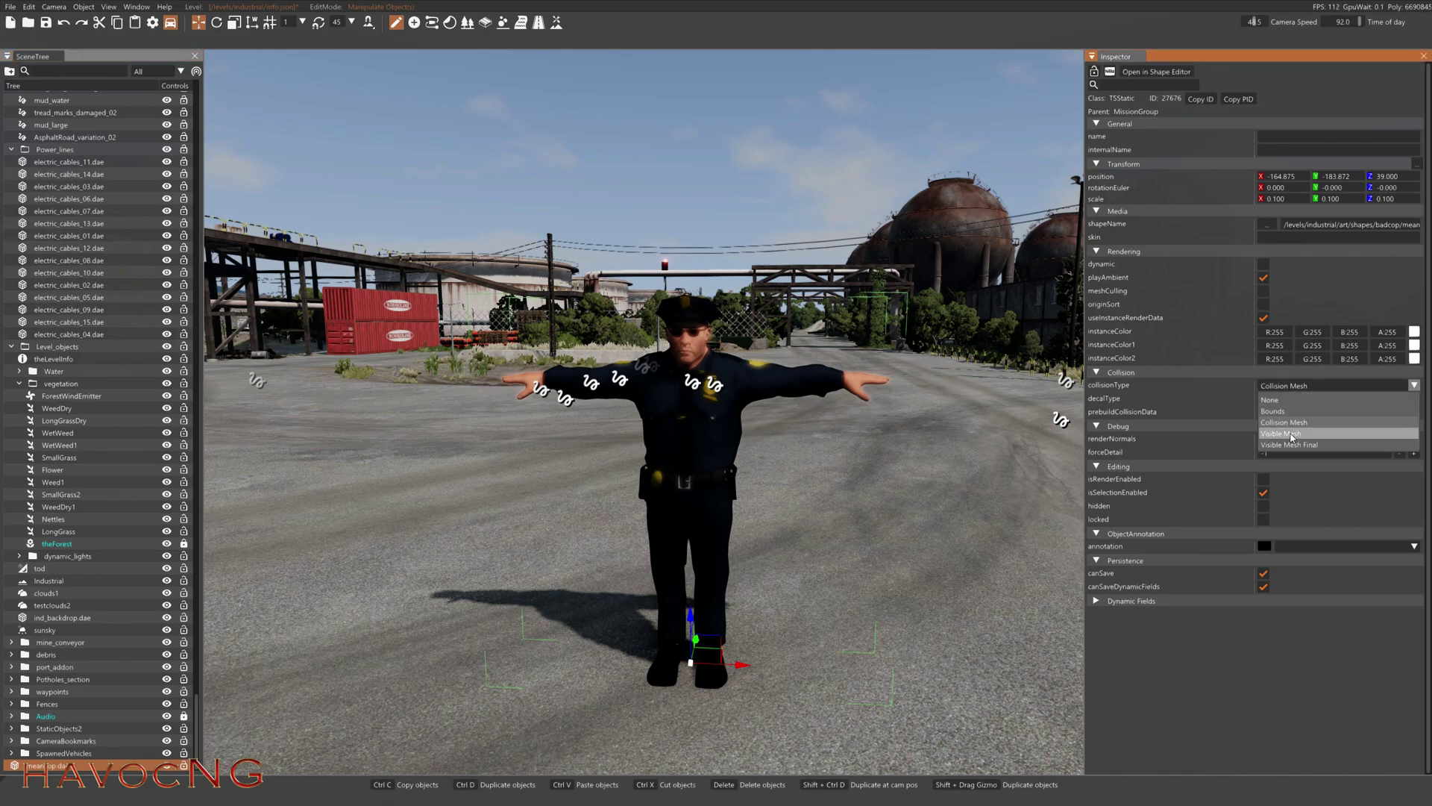
click(1291, 435)
click(1298, 399)
click(1283, 446)
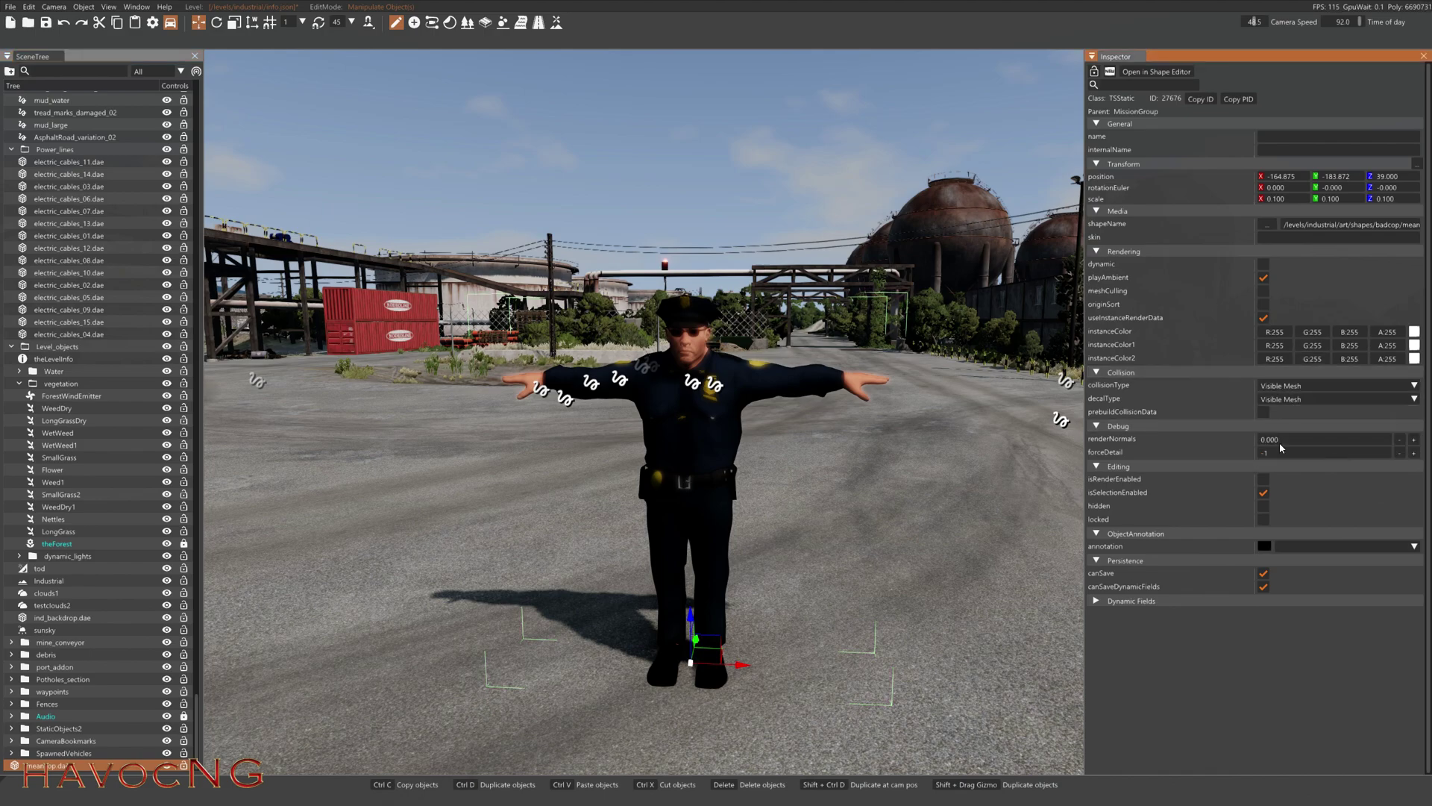
- Save the level with Ctrl+S and rebuild static collision from the Edit menu
key(ctrl+s)
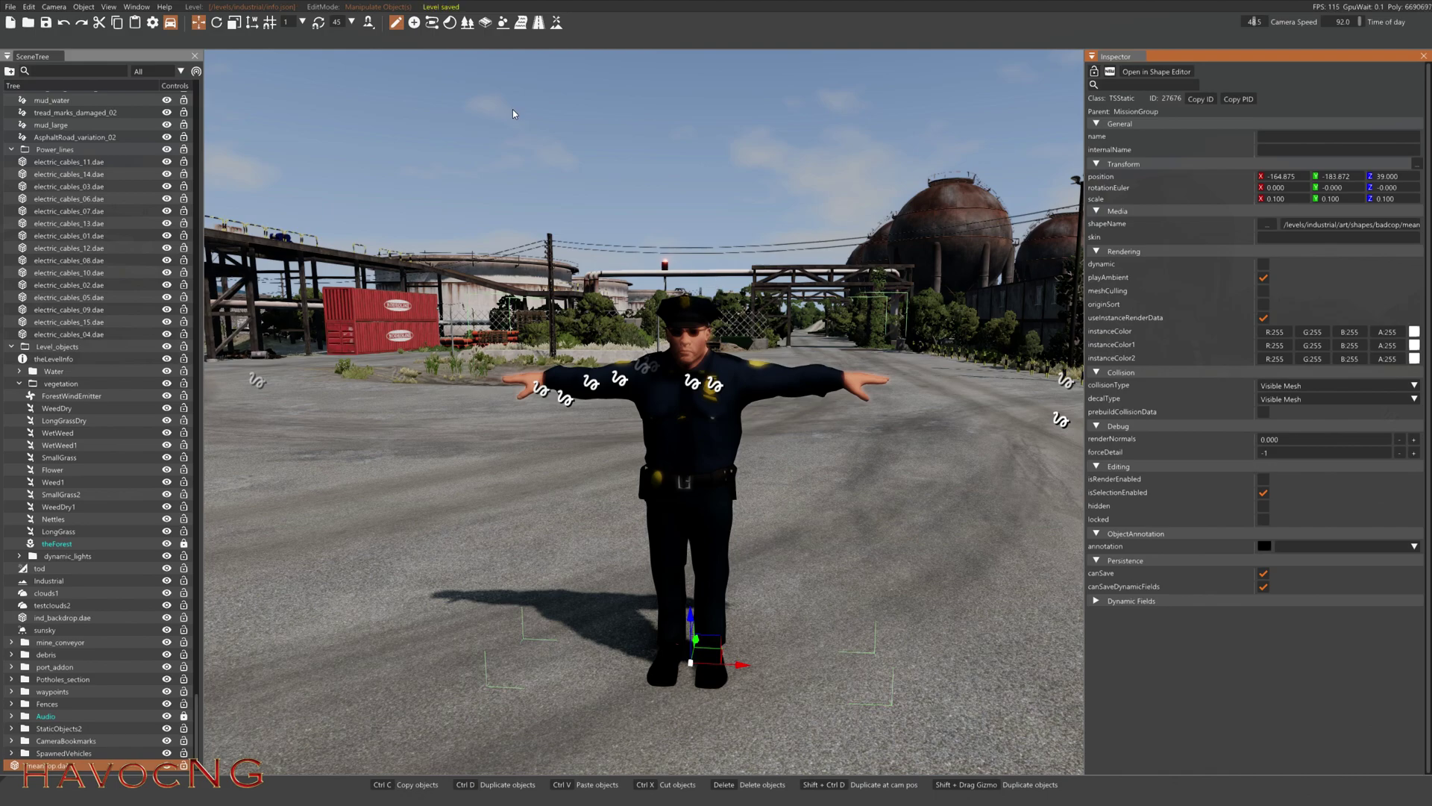
click(30, 6)
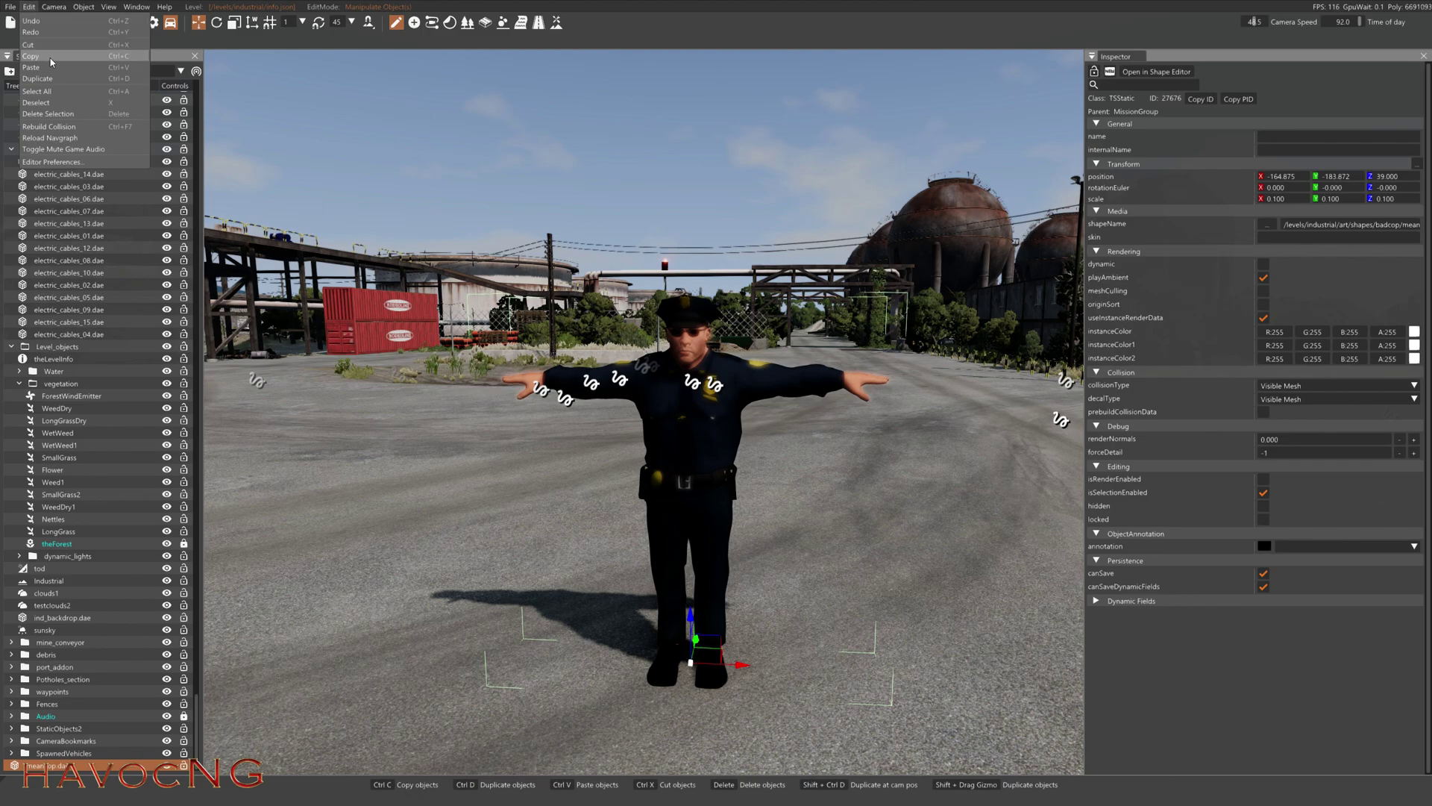
click(62, 127)
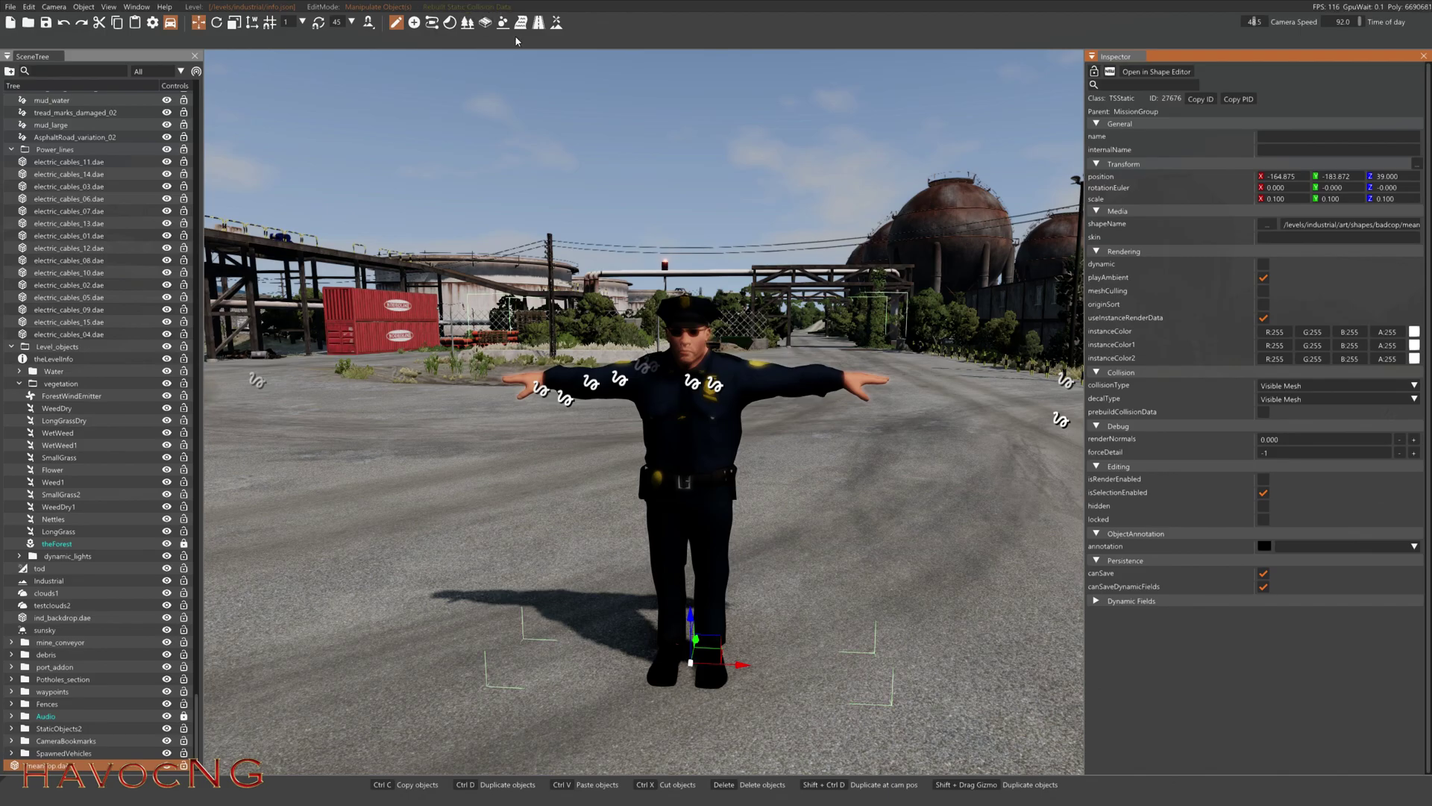
- Leave the editor and spawn a Bruckell Moonhawk The Terrible (M) in front of the officer
key(F11)
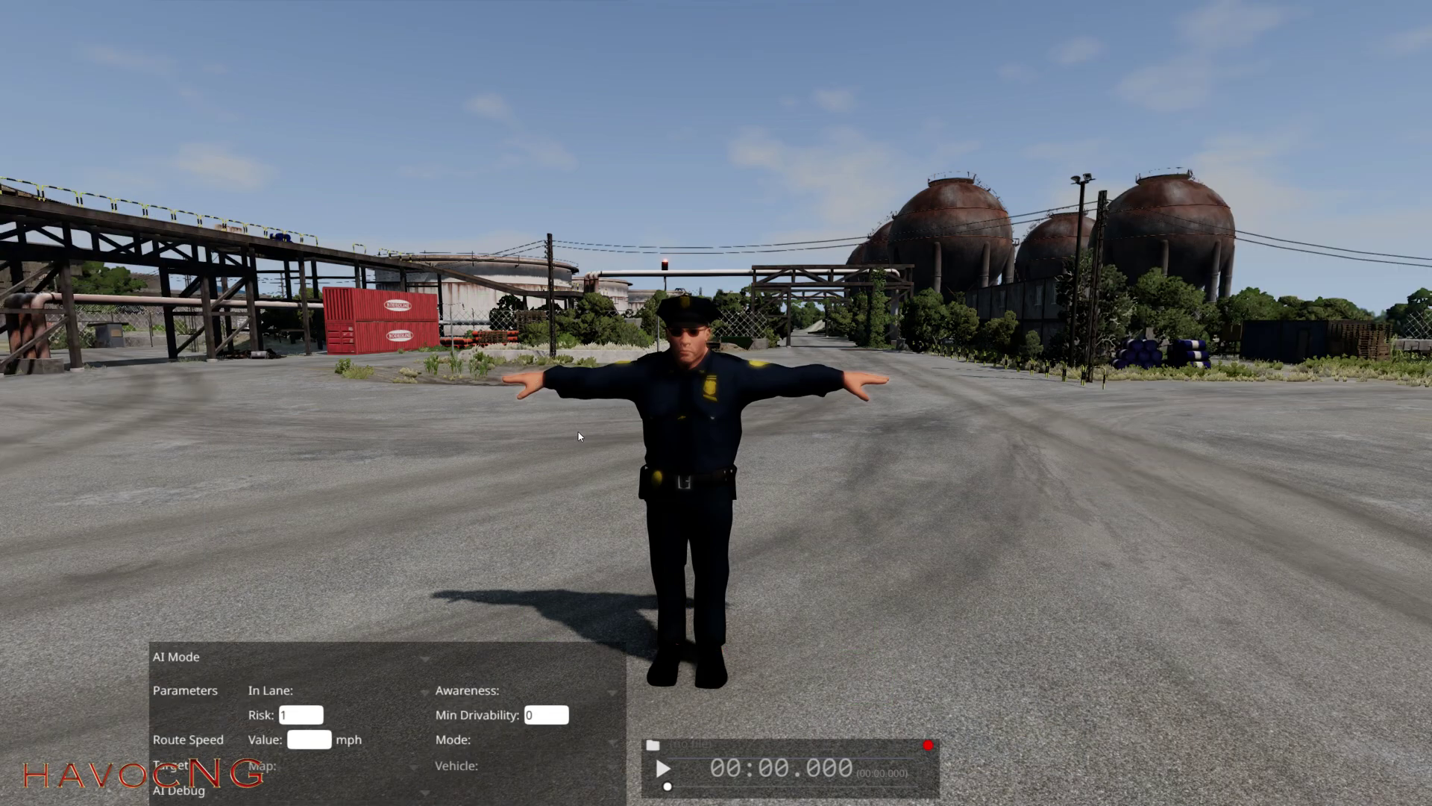
right_drag(556, 421, 557, 418)
key(Escape)
click(580, 13)
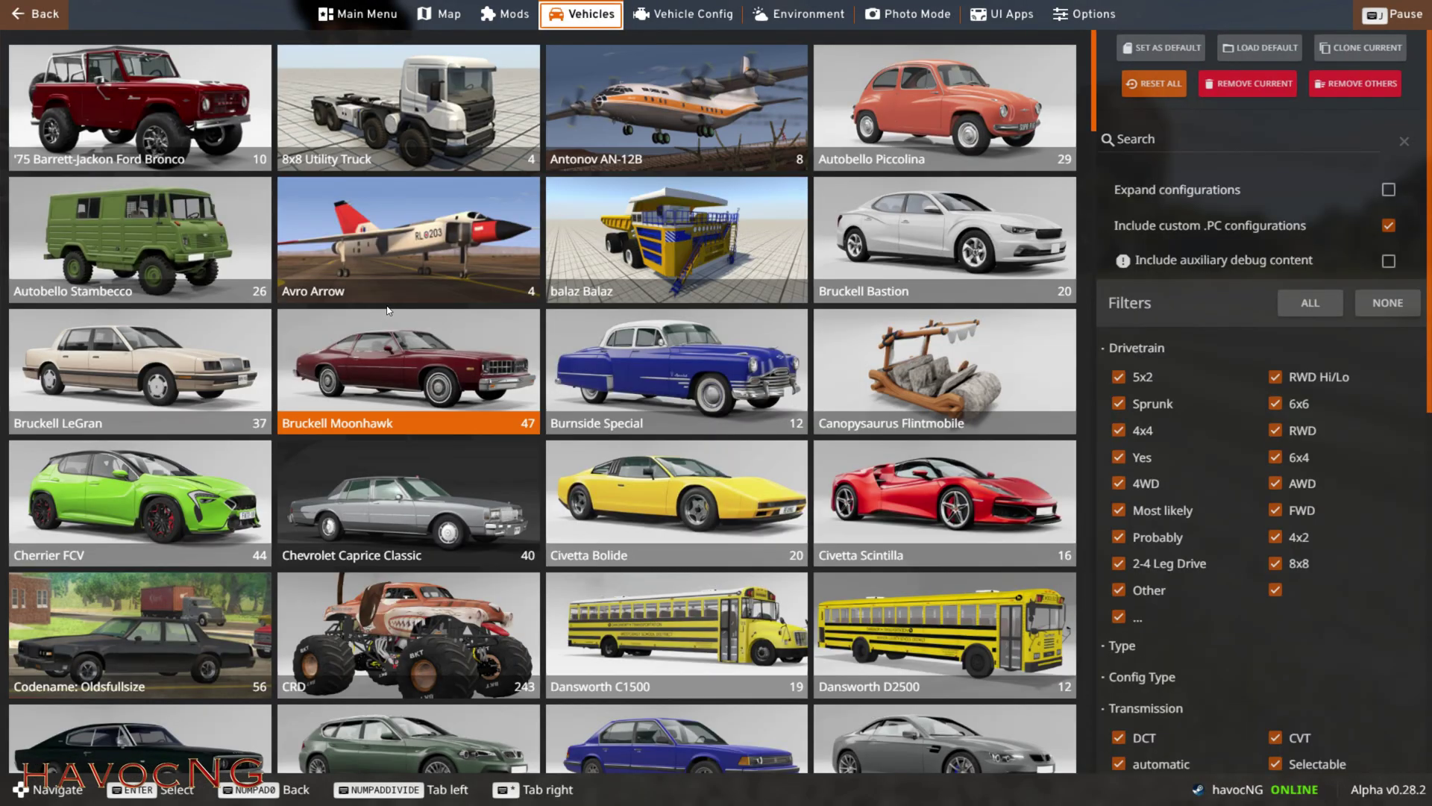
click(409, 372)
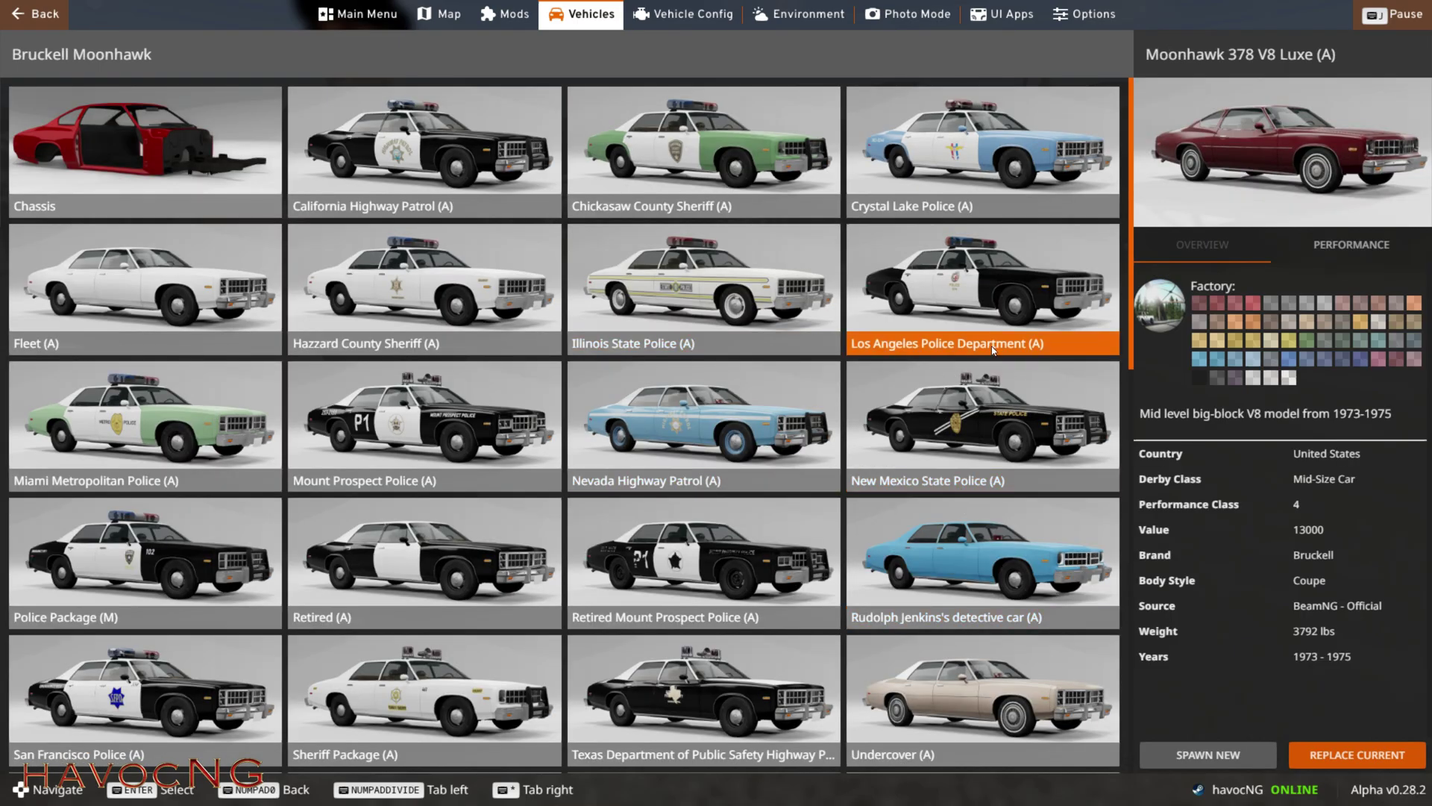
scroll(992, 373, down, 4)
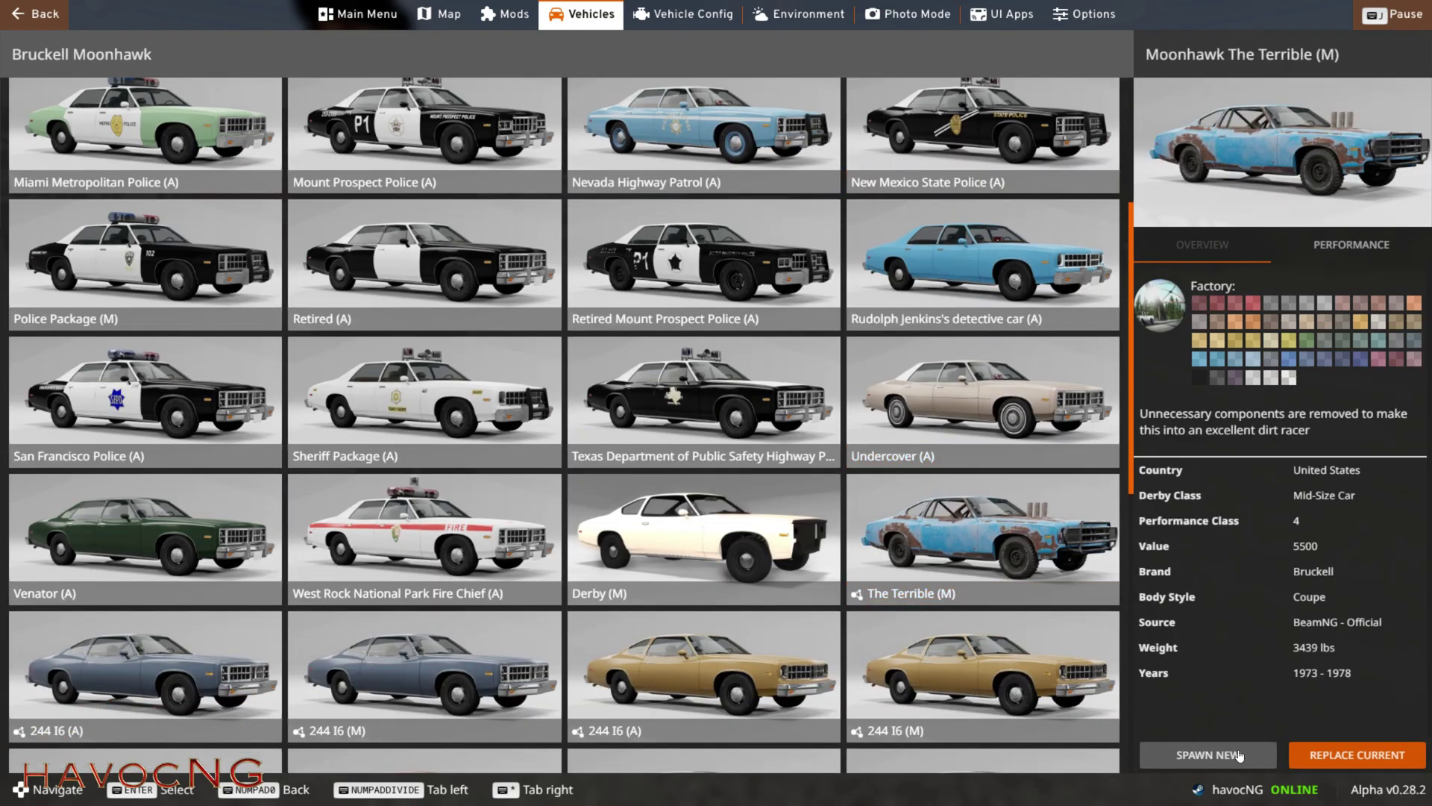
click(1239, 756)
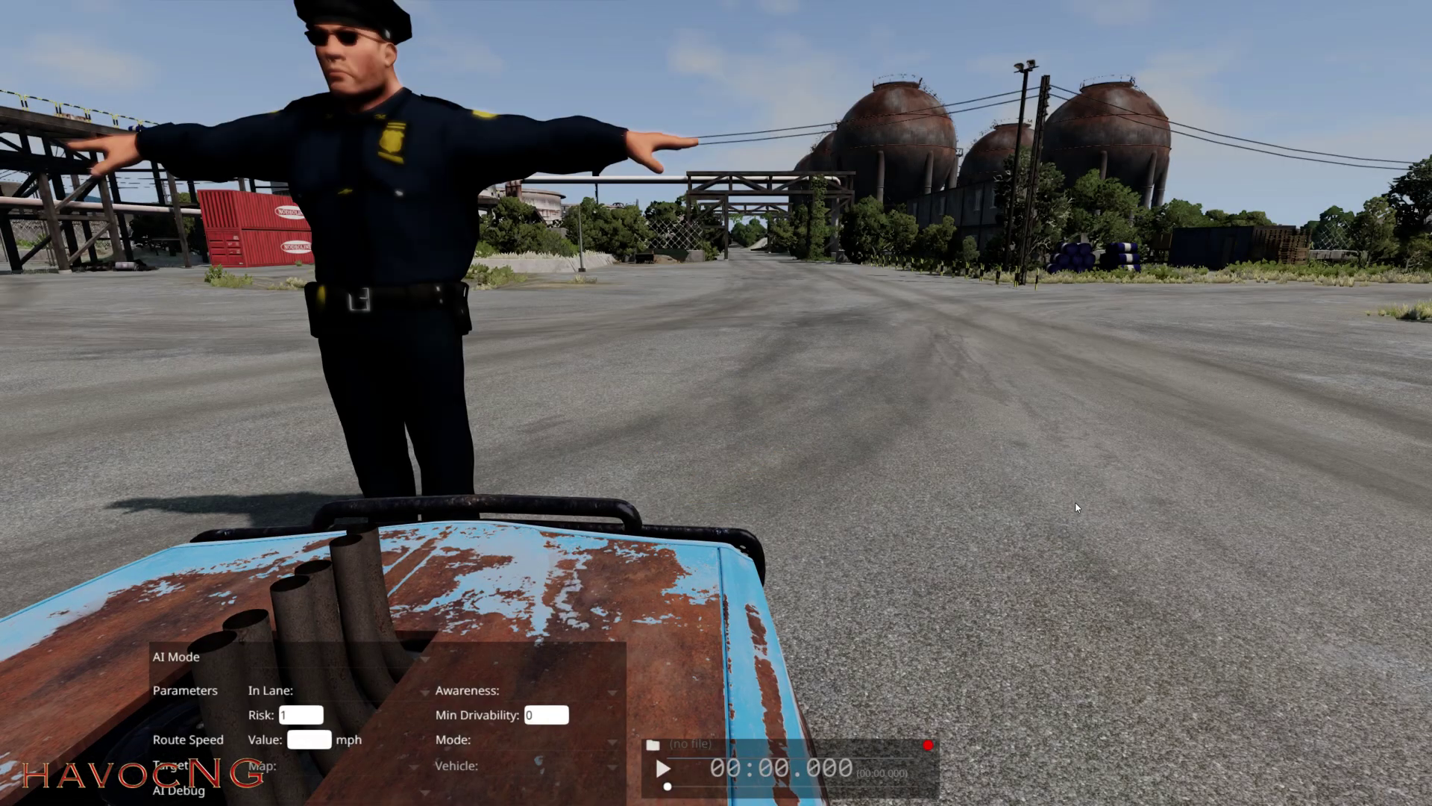
- Back in the World Editor, set the officer's X, Y and Z scale fields to 0.5
key(F11)
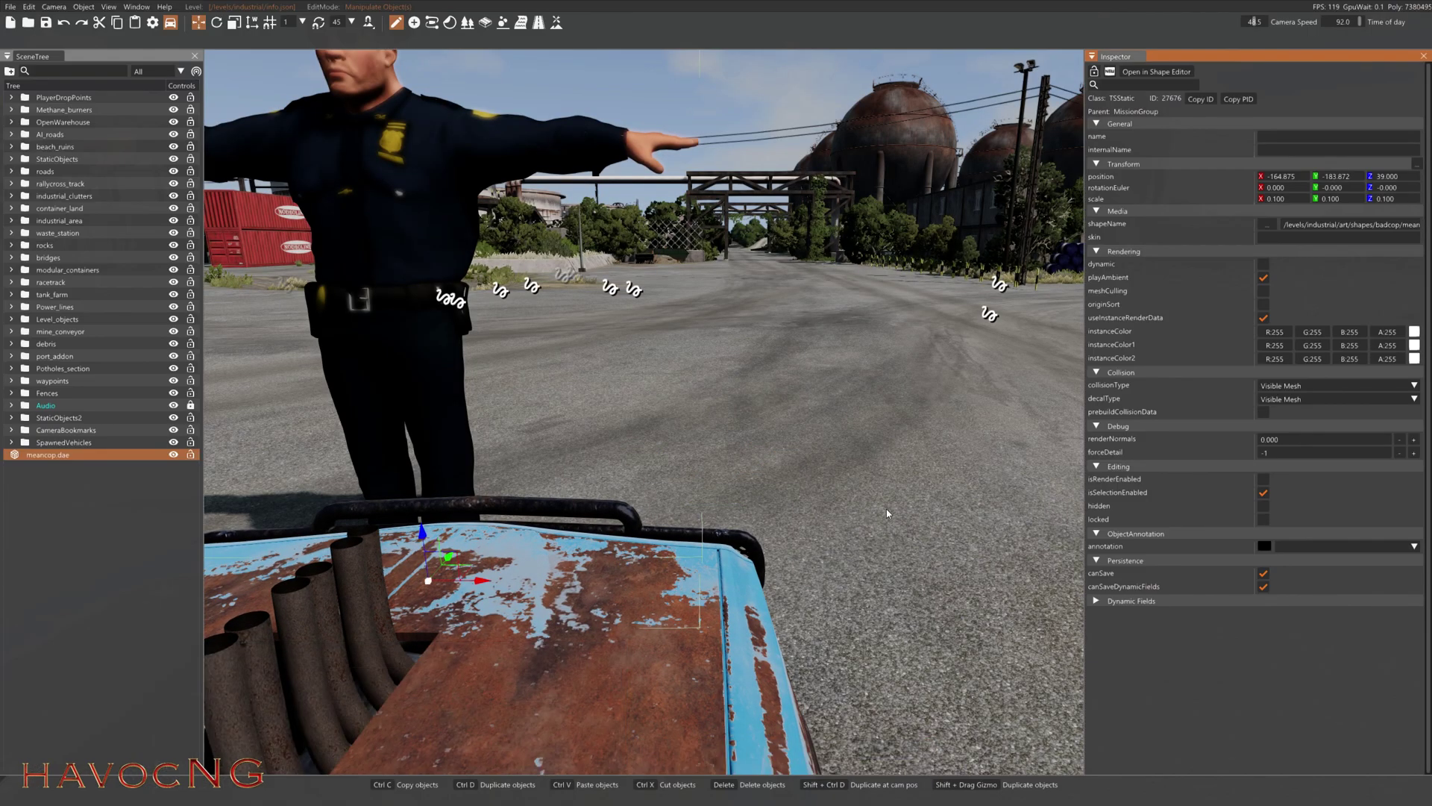
key(s)
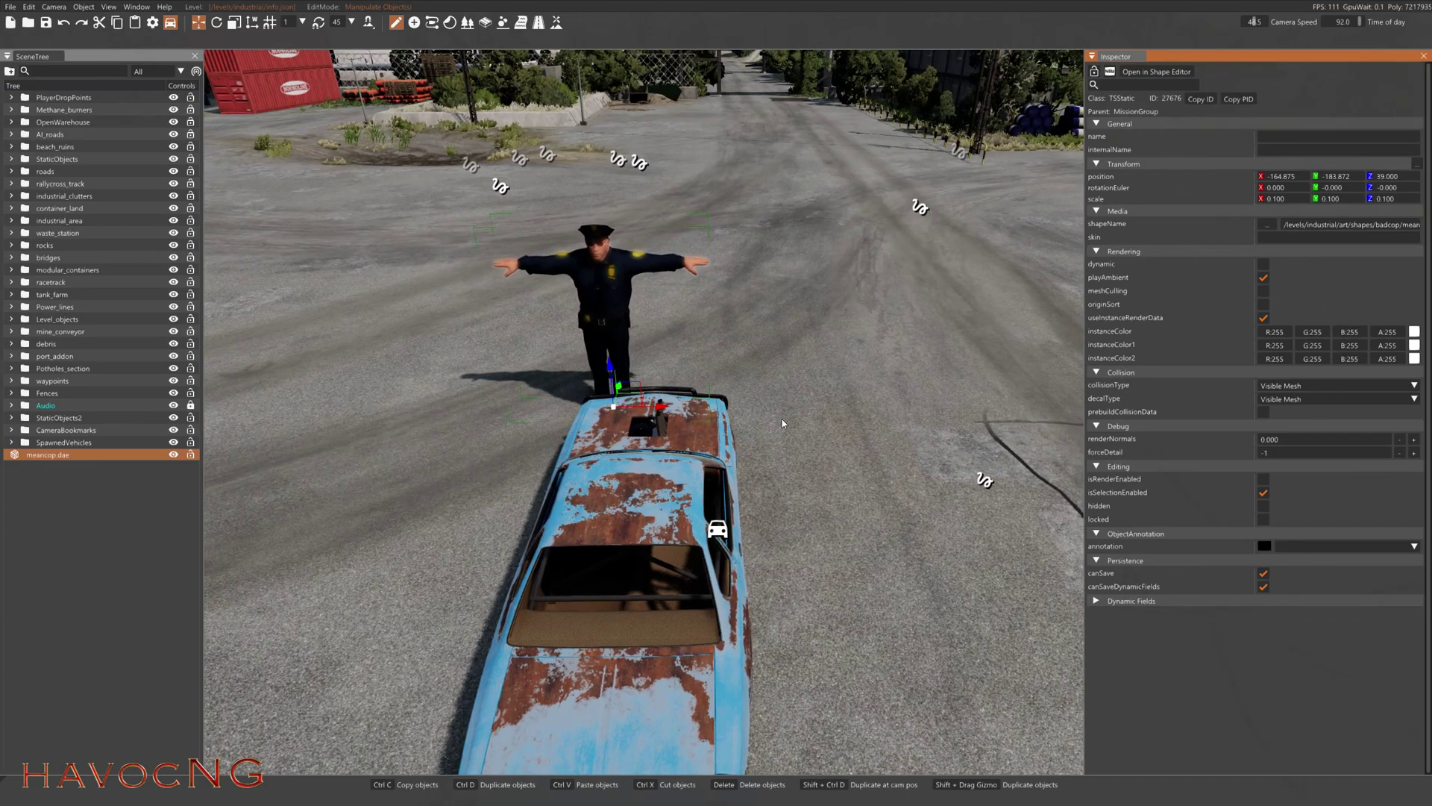
click(1277, 198)
text(0.5)
key(Return)
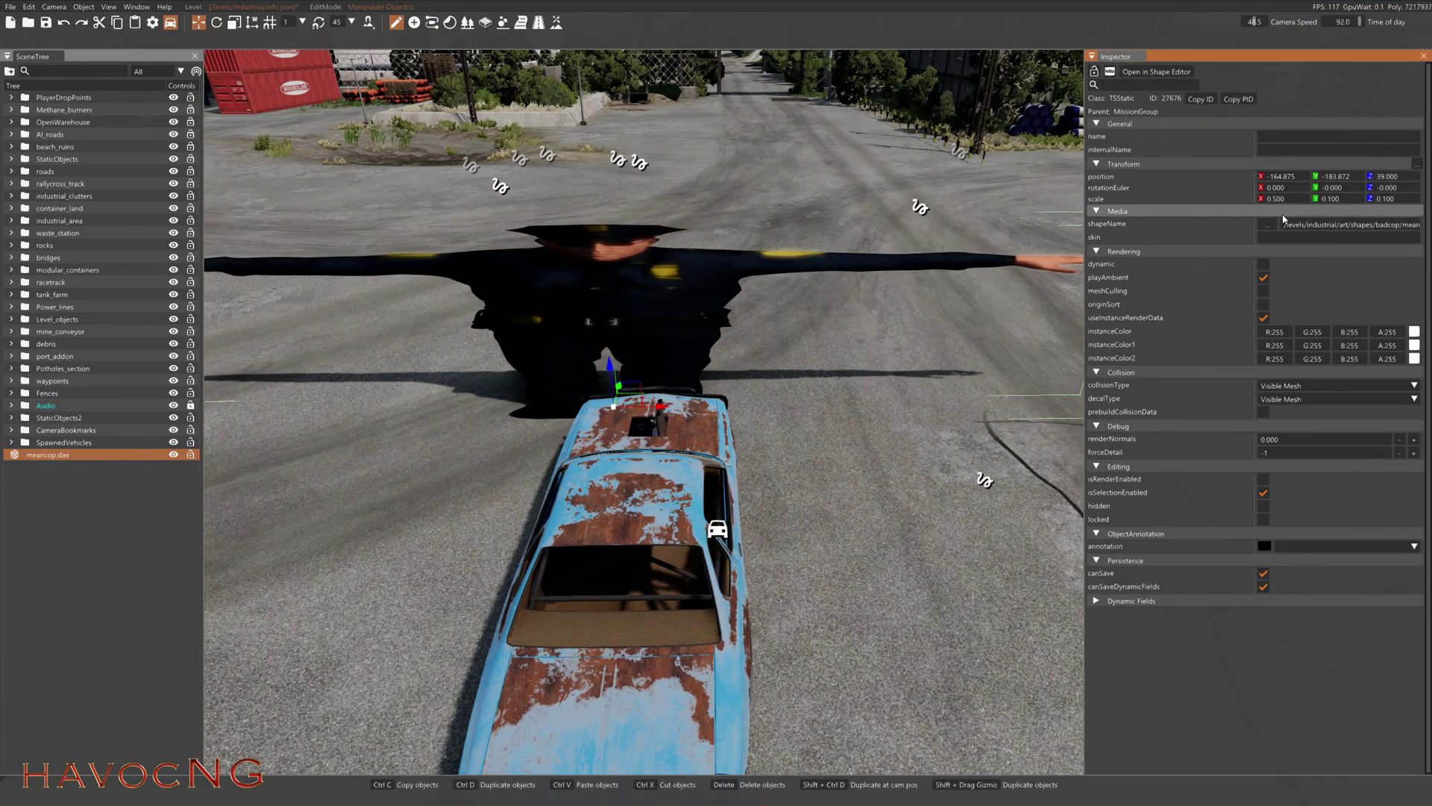
click(1343, 198)
text(0.5)
key(Return)
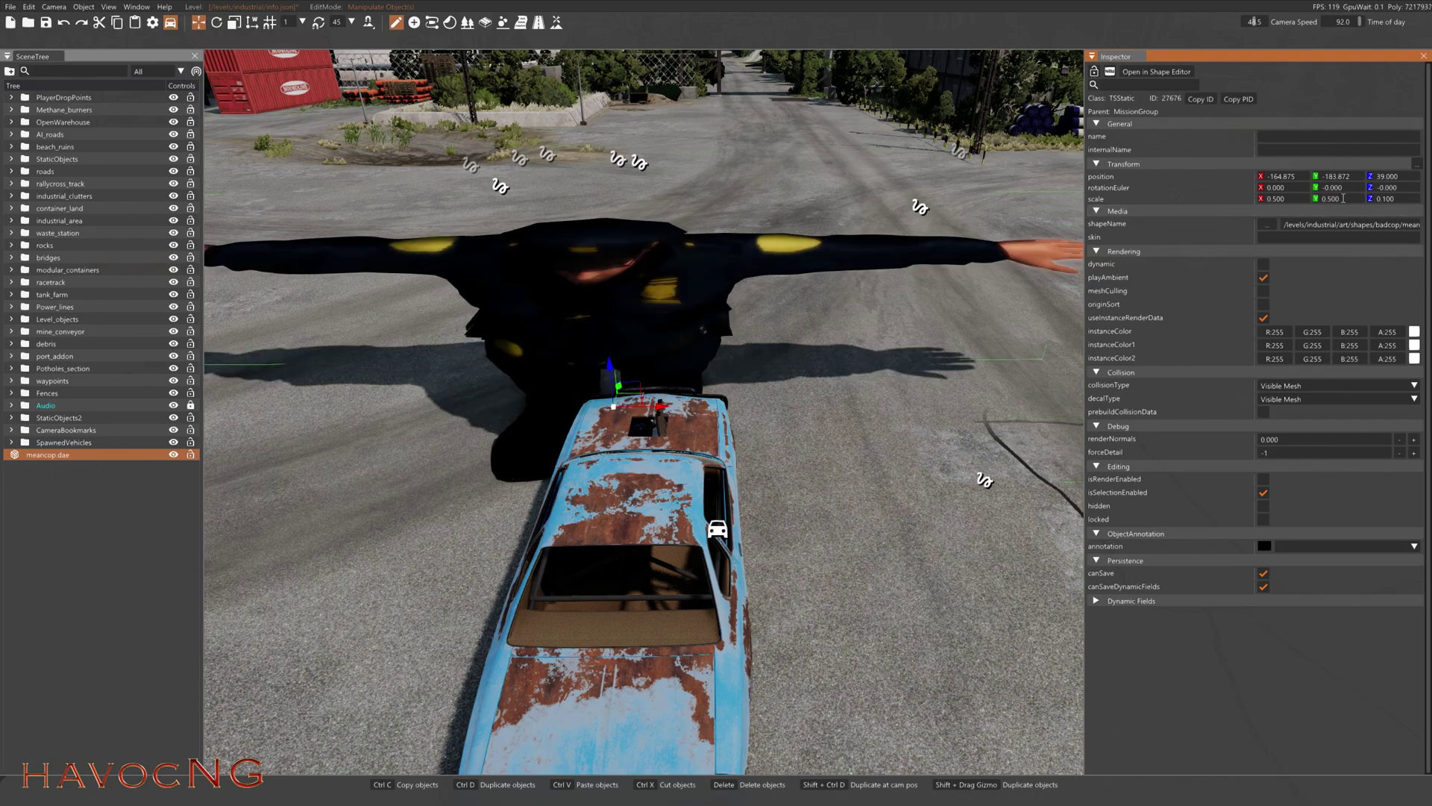
click(1401, 199)
text(0.5)
key(Return)
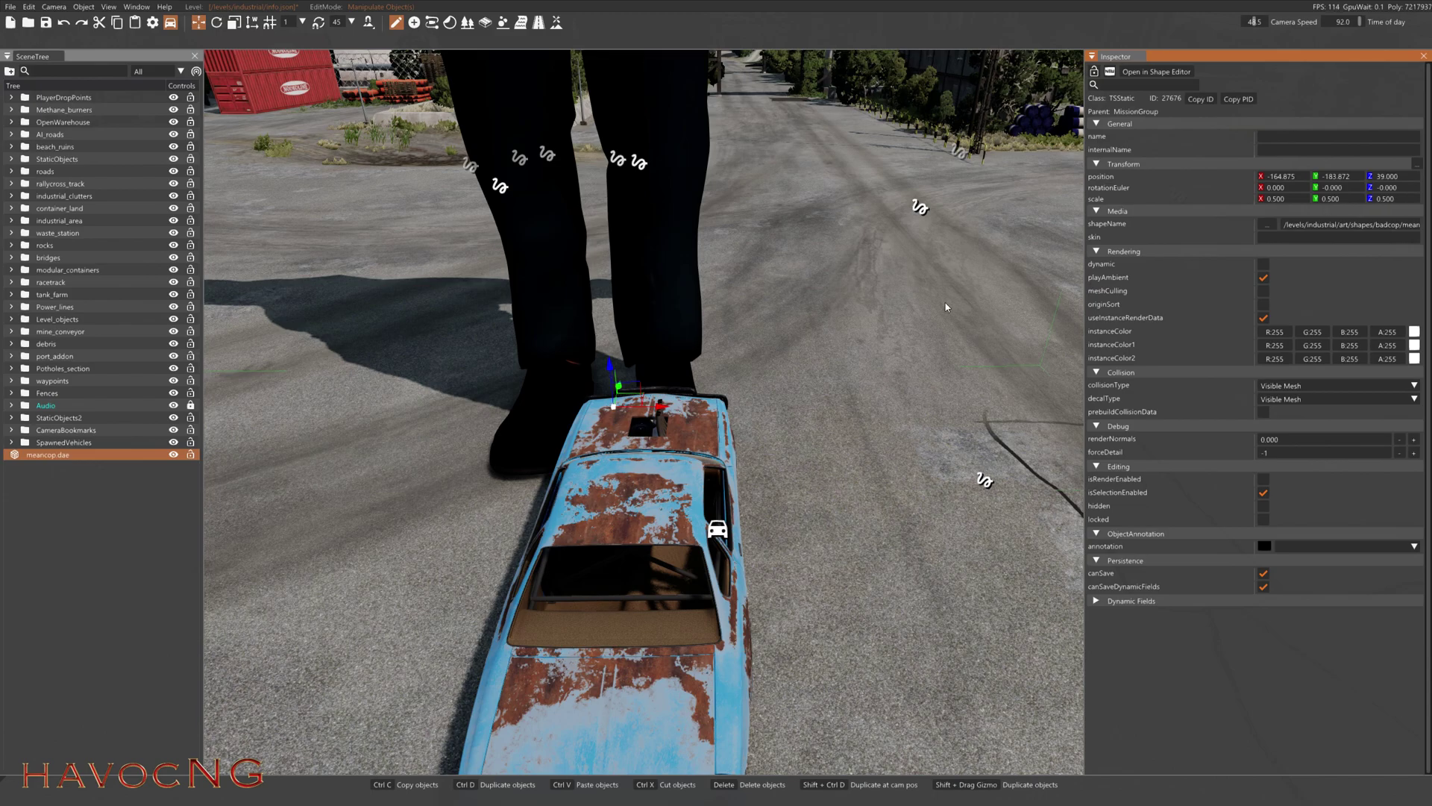
- Raise the spawned Moonhawk to the officer's head height and move it beside his arm
key(f)
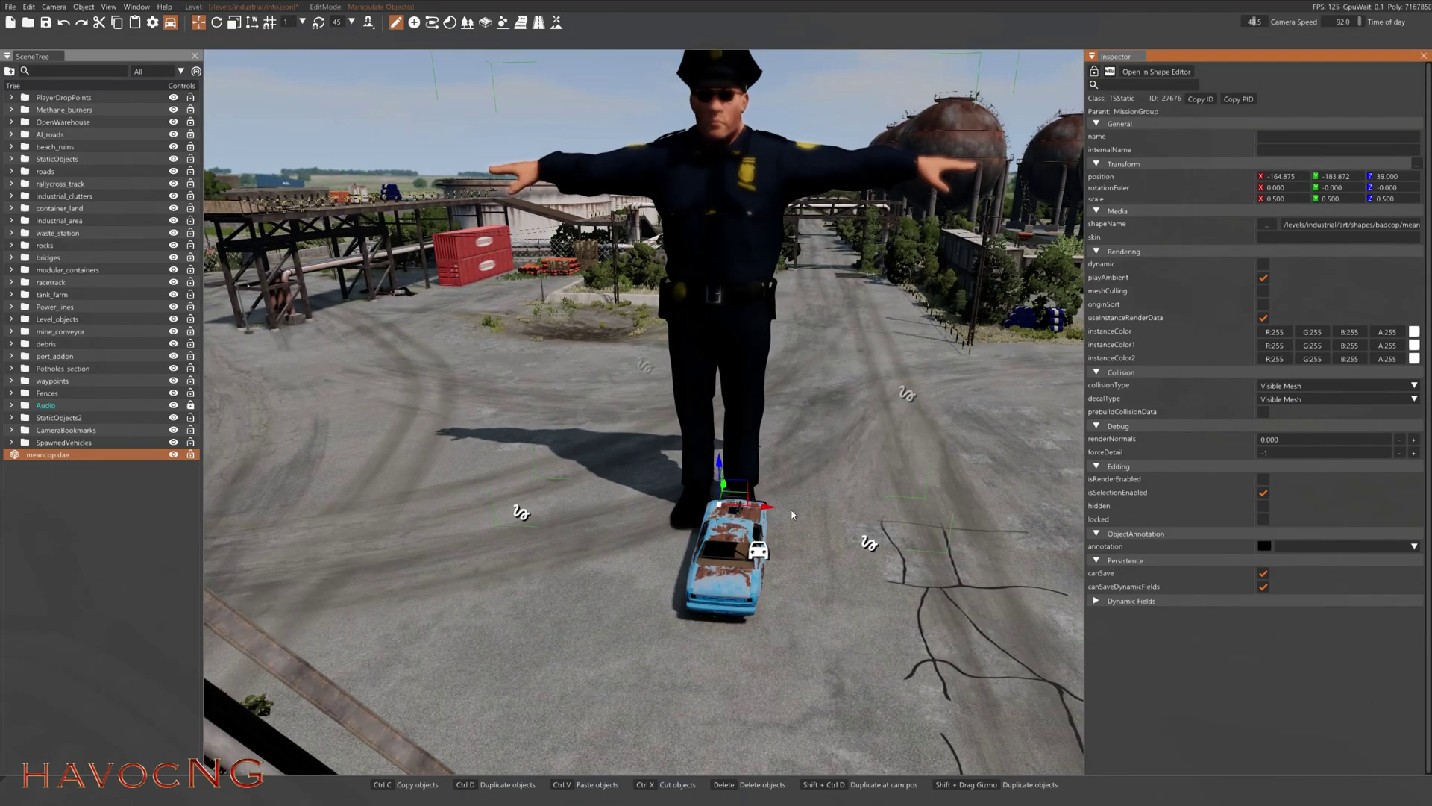
click(767, 550)
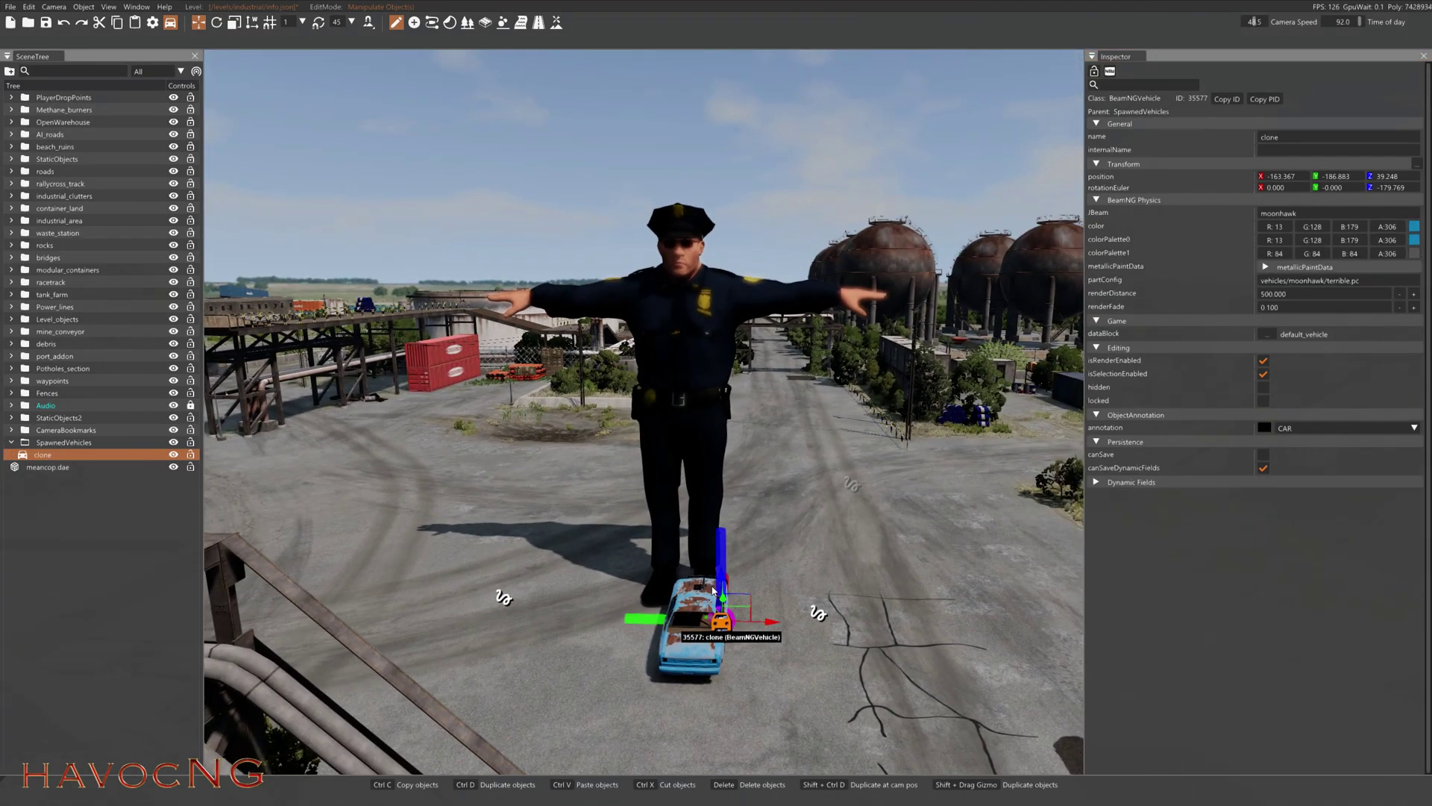
drag(721, 578, 720, 190)
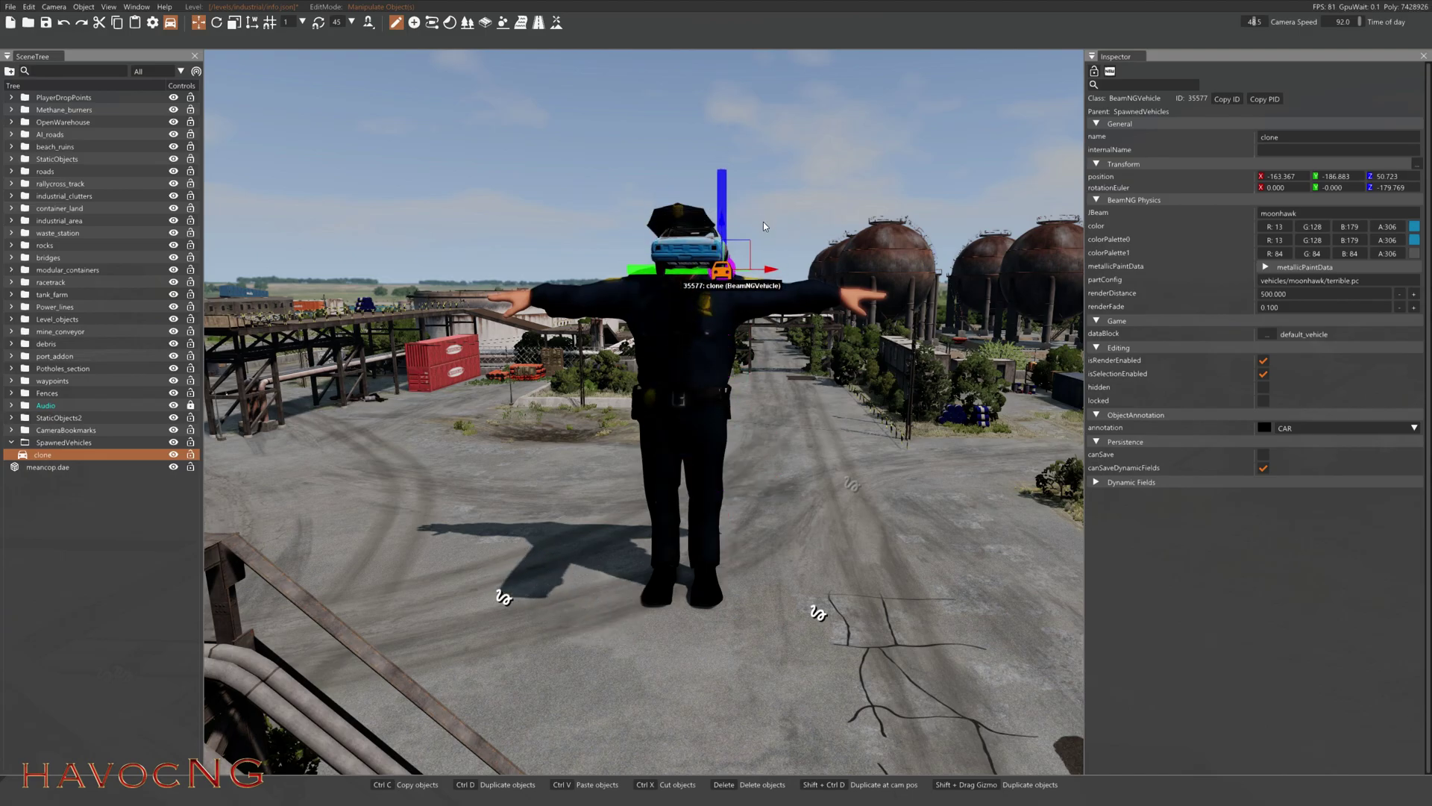
key(f)
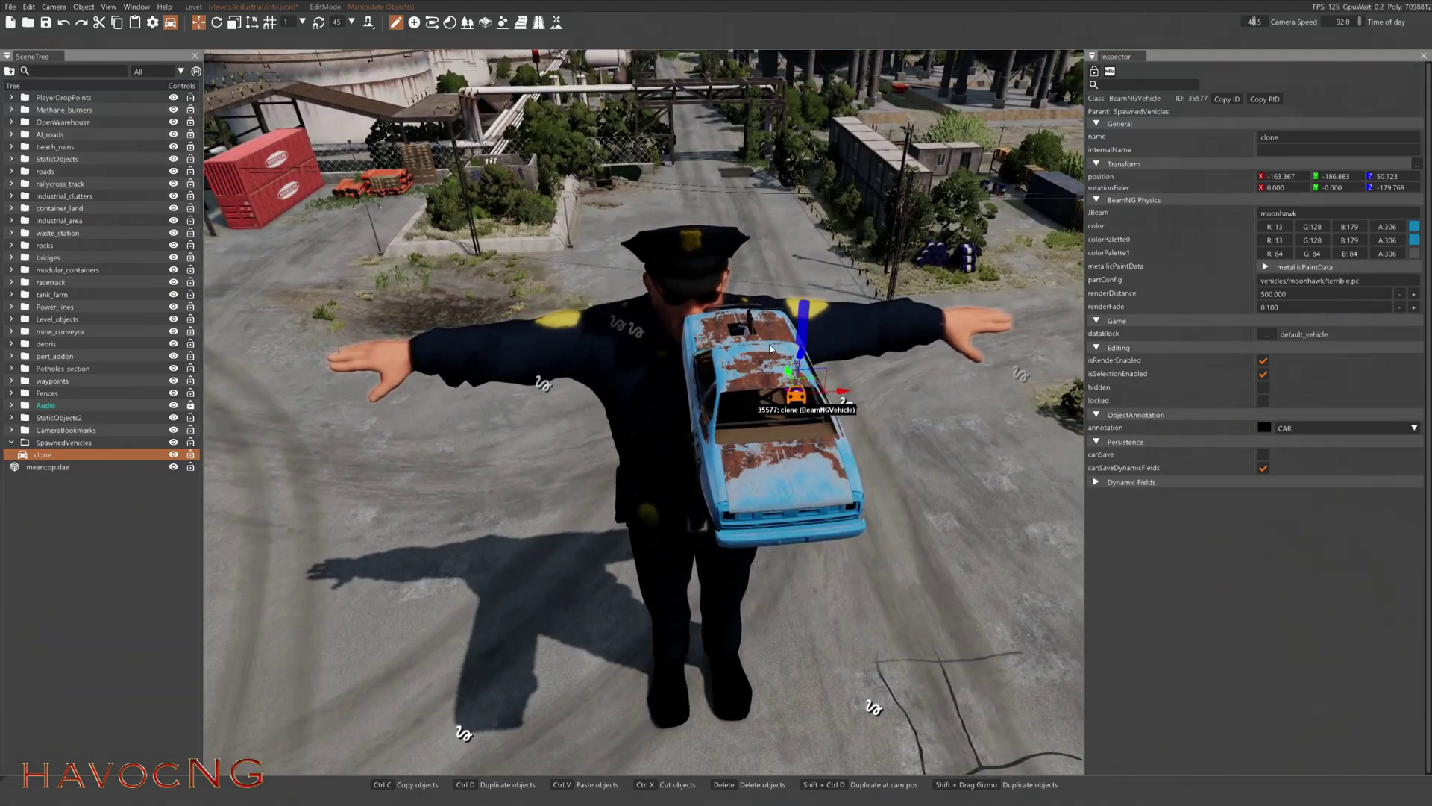
drag(842, 396, 1021, 393)
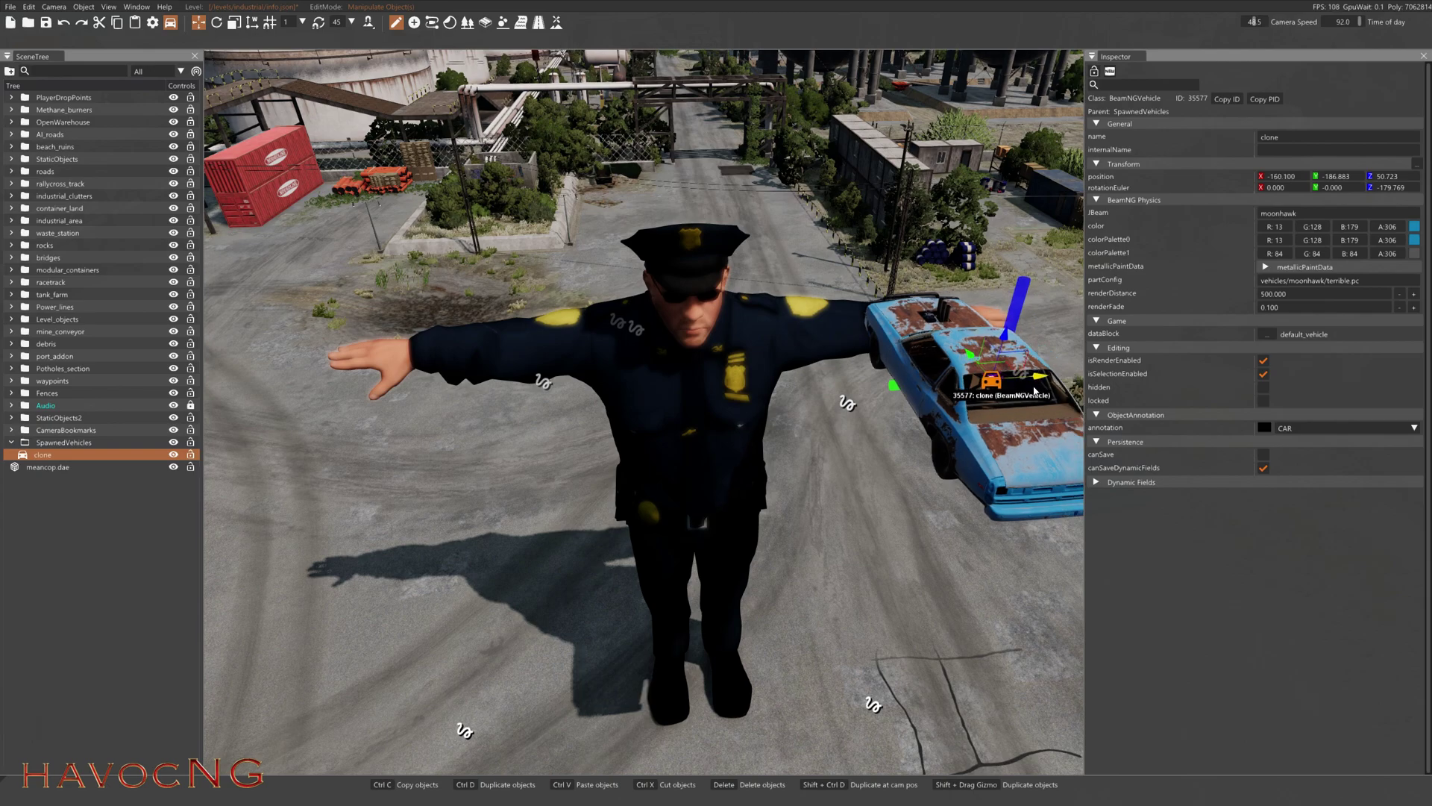
mouse_move(949, 343)
mouse_down()
mouse_move(888, 270)
mouse_move(918, 263)
mouse_move(919, 293)
mouse_move(876, 289)
mouse_move(894, 221)
mouse_up()
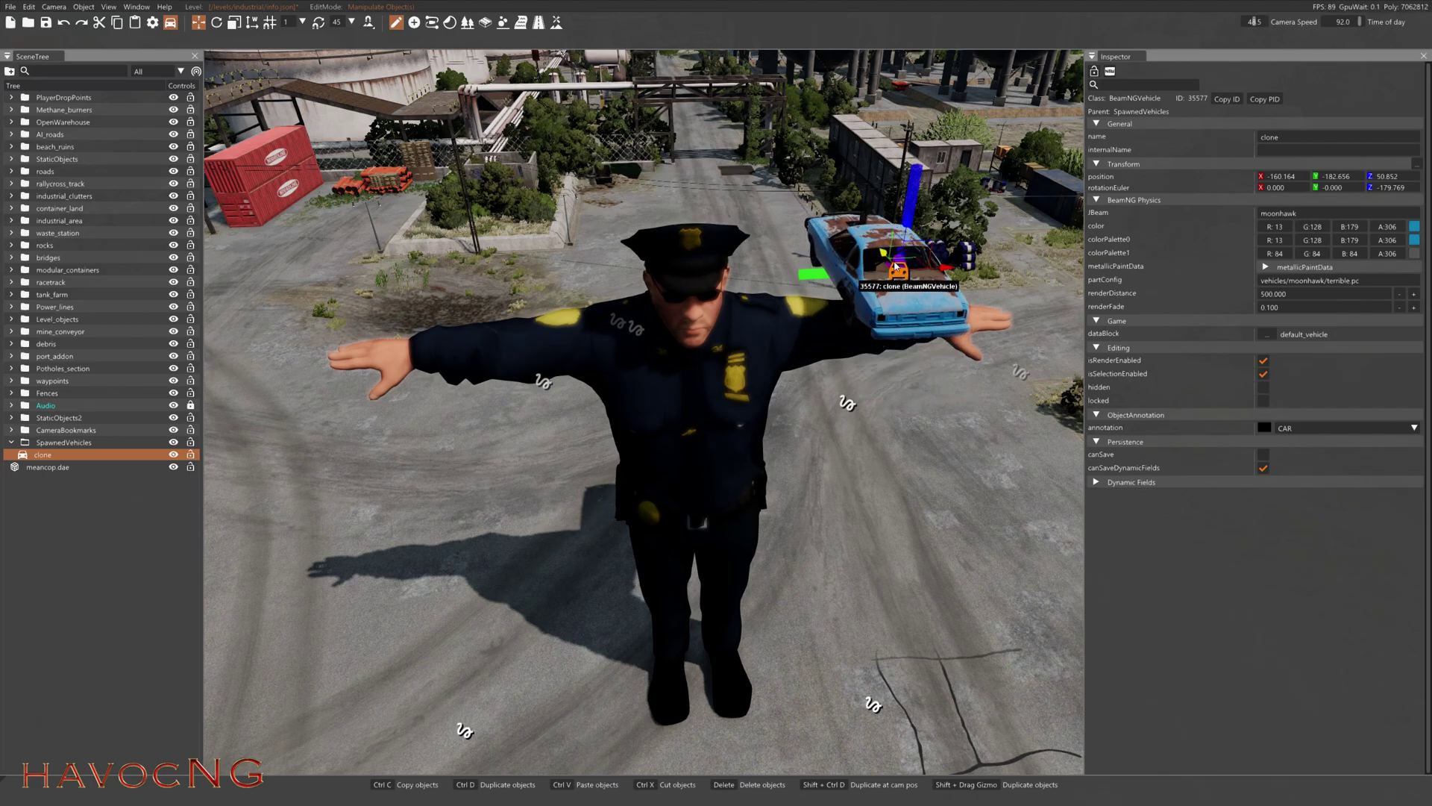
- Duplicate the Moonhawk as clone1 and position it on the officer's other side at Z 51.558
key(ctrl+d)
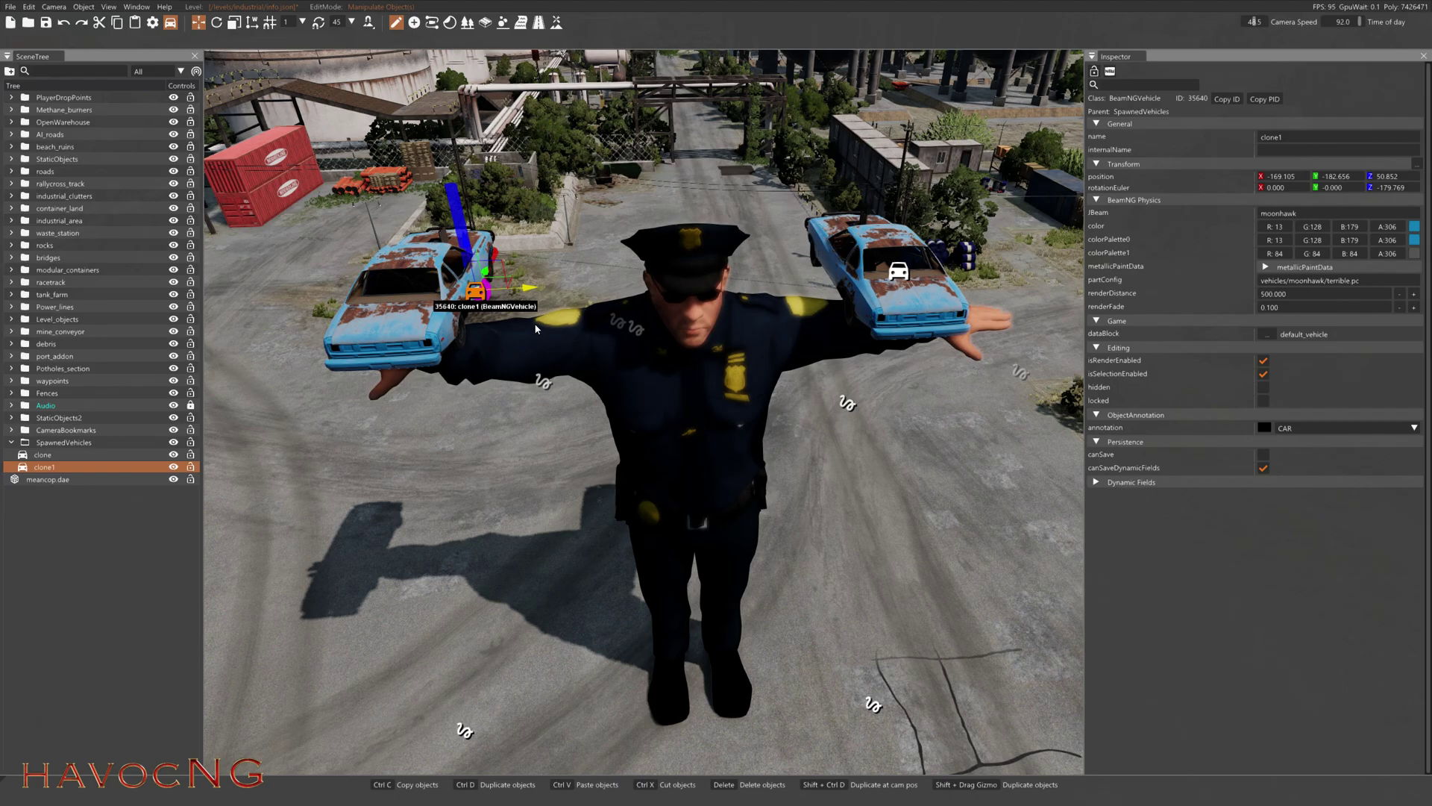
drag(482, 238, 514, 316)
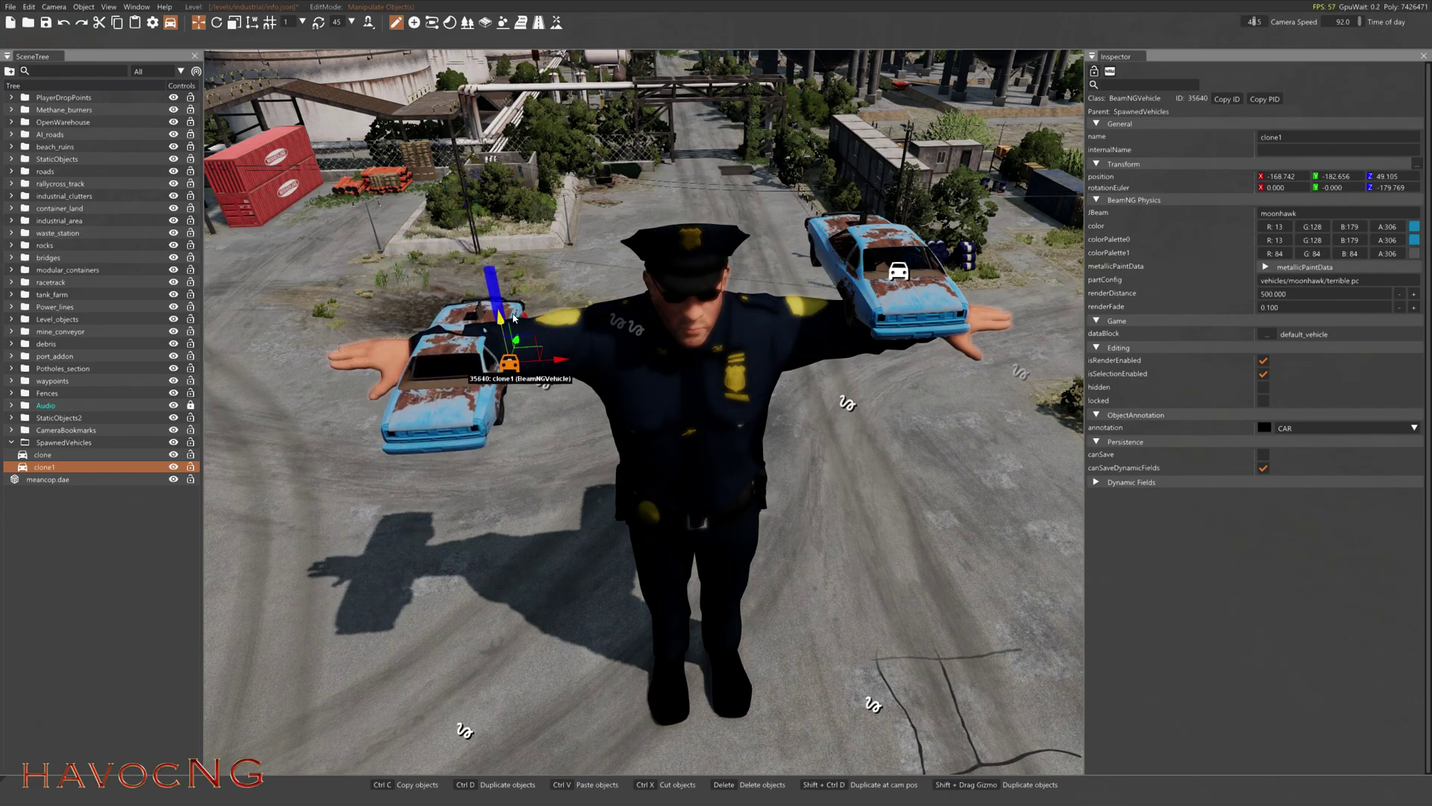
right_drag(514, 317, 654, 310)
drag(649, 310, 622, 176)
right_drag(691, 369, 690, 370)
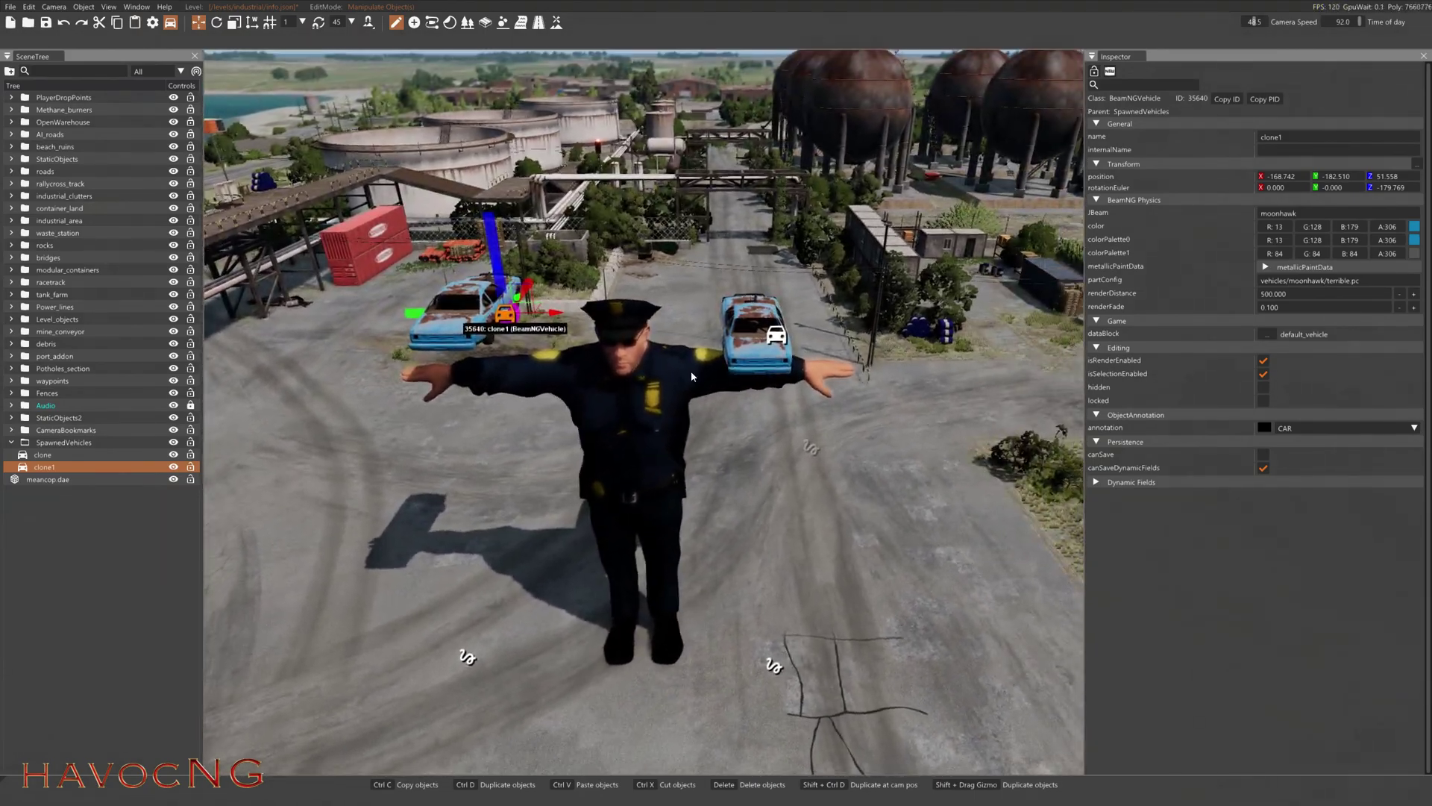
- Select both raised Moonhawks and duplicate them as clone2 and clone3
ctrl+click(776, 340)
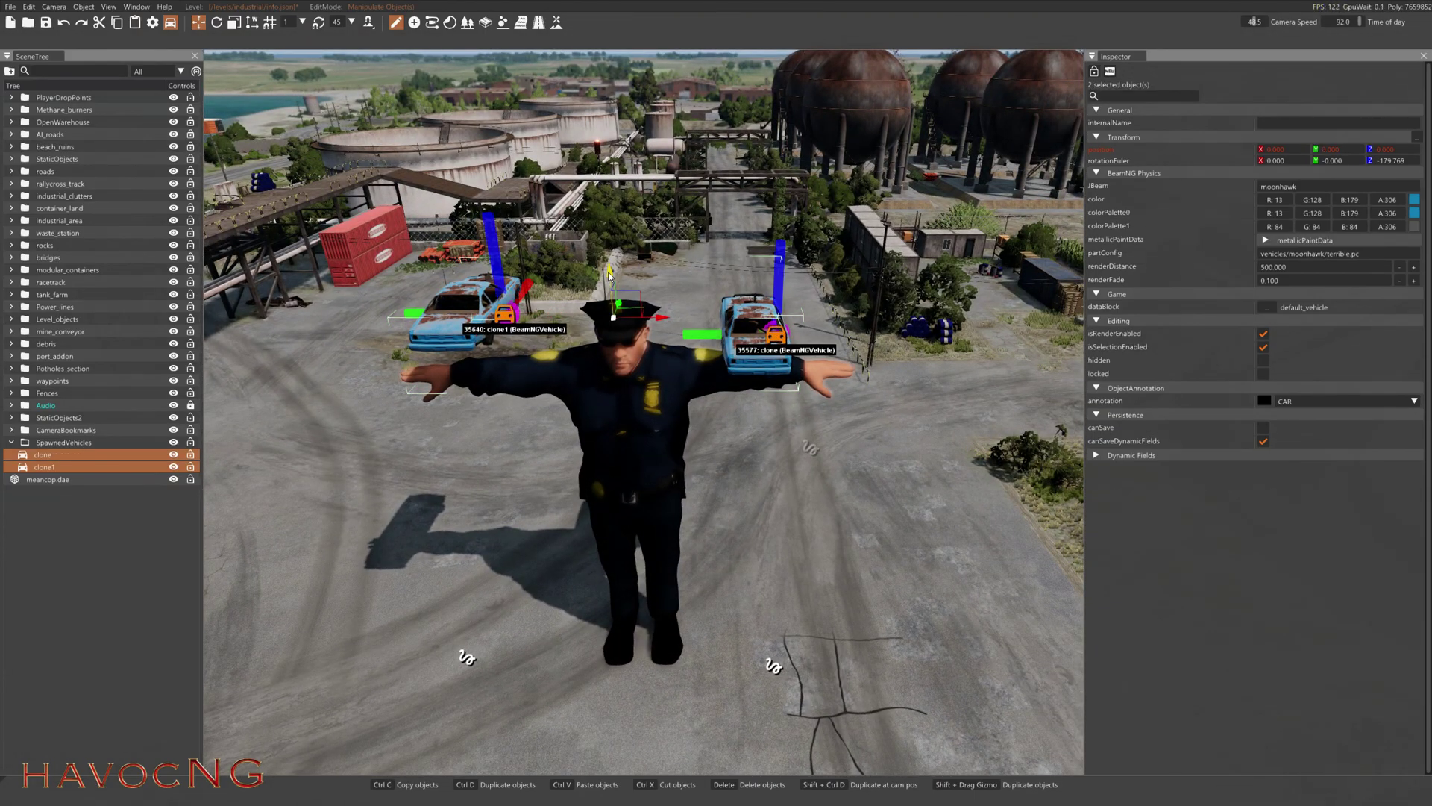
key(ctrl+d)
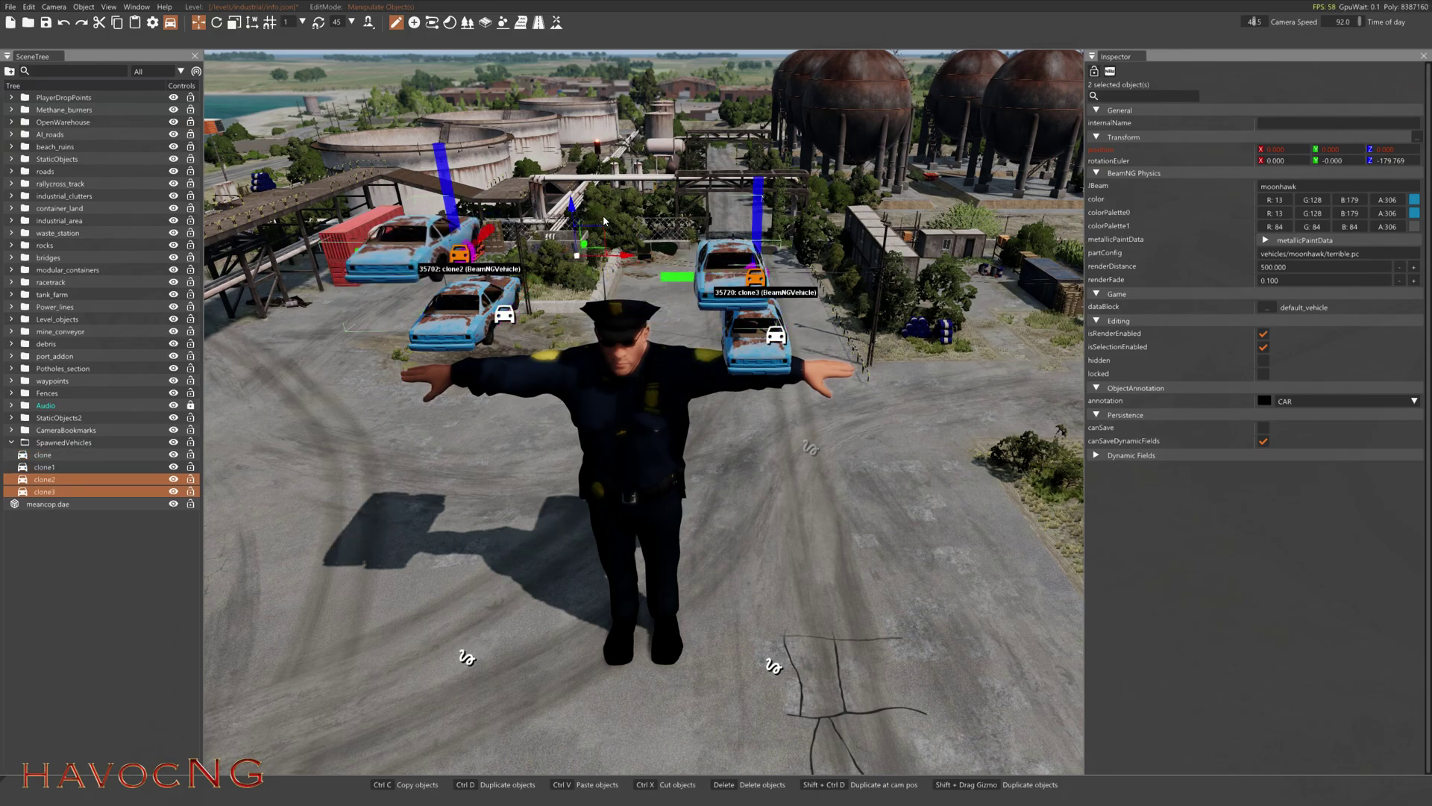